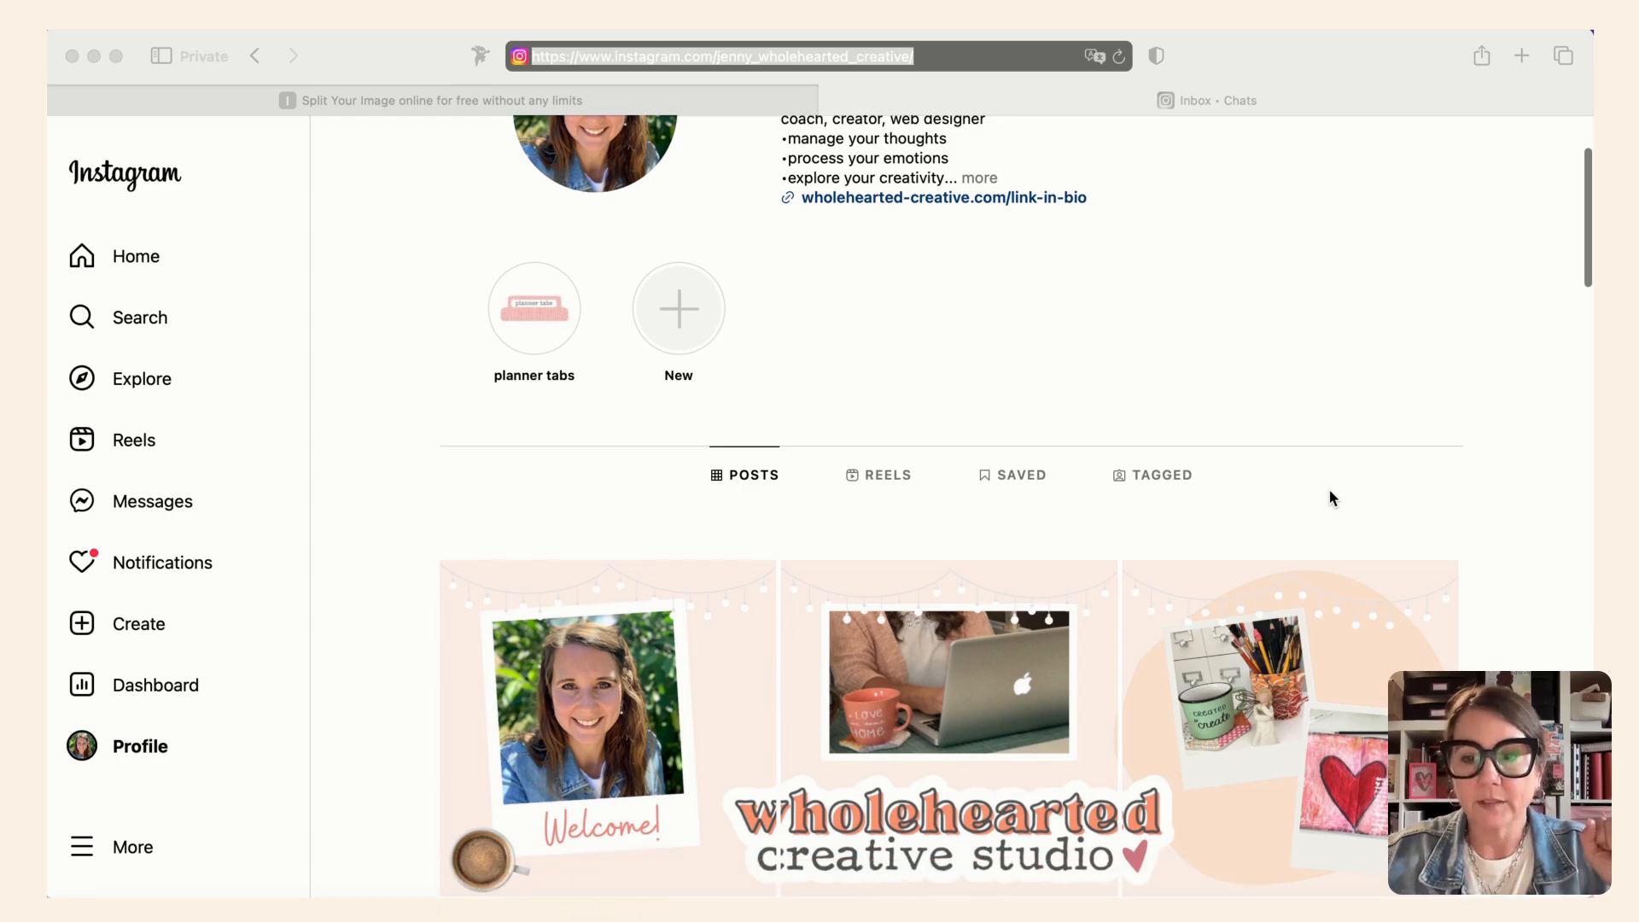
- Review the Instagram profile's post grid, checking how the three-part banner and the posts below it are cropped
scroll(1329, 496, down, 2)
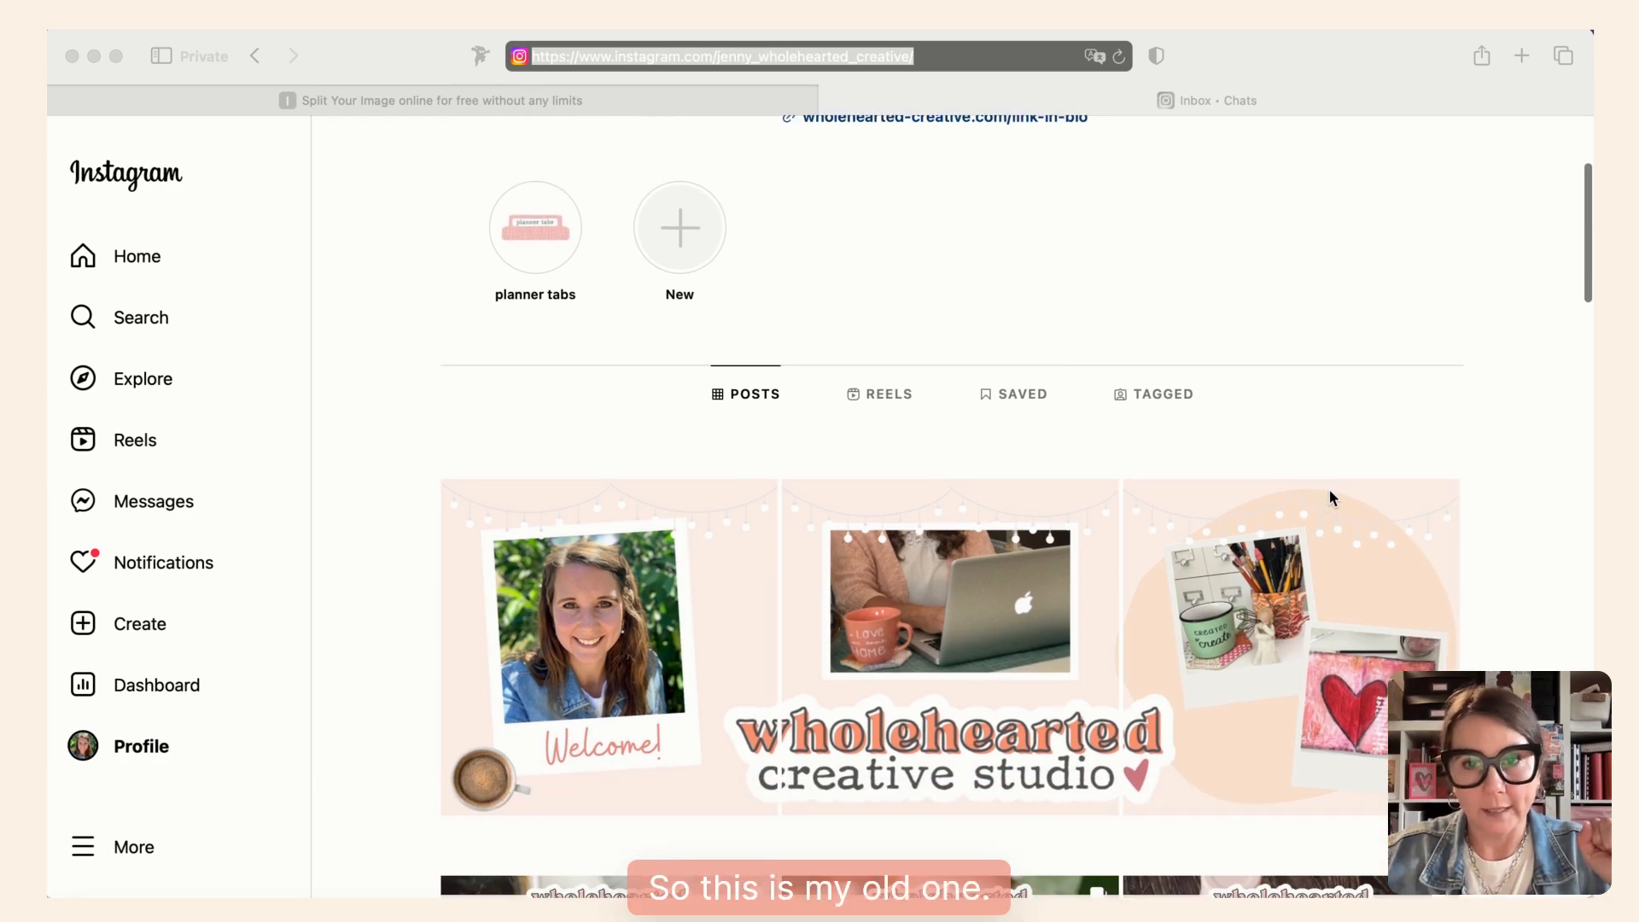
scroll(1328, 498, down, 2)
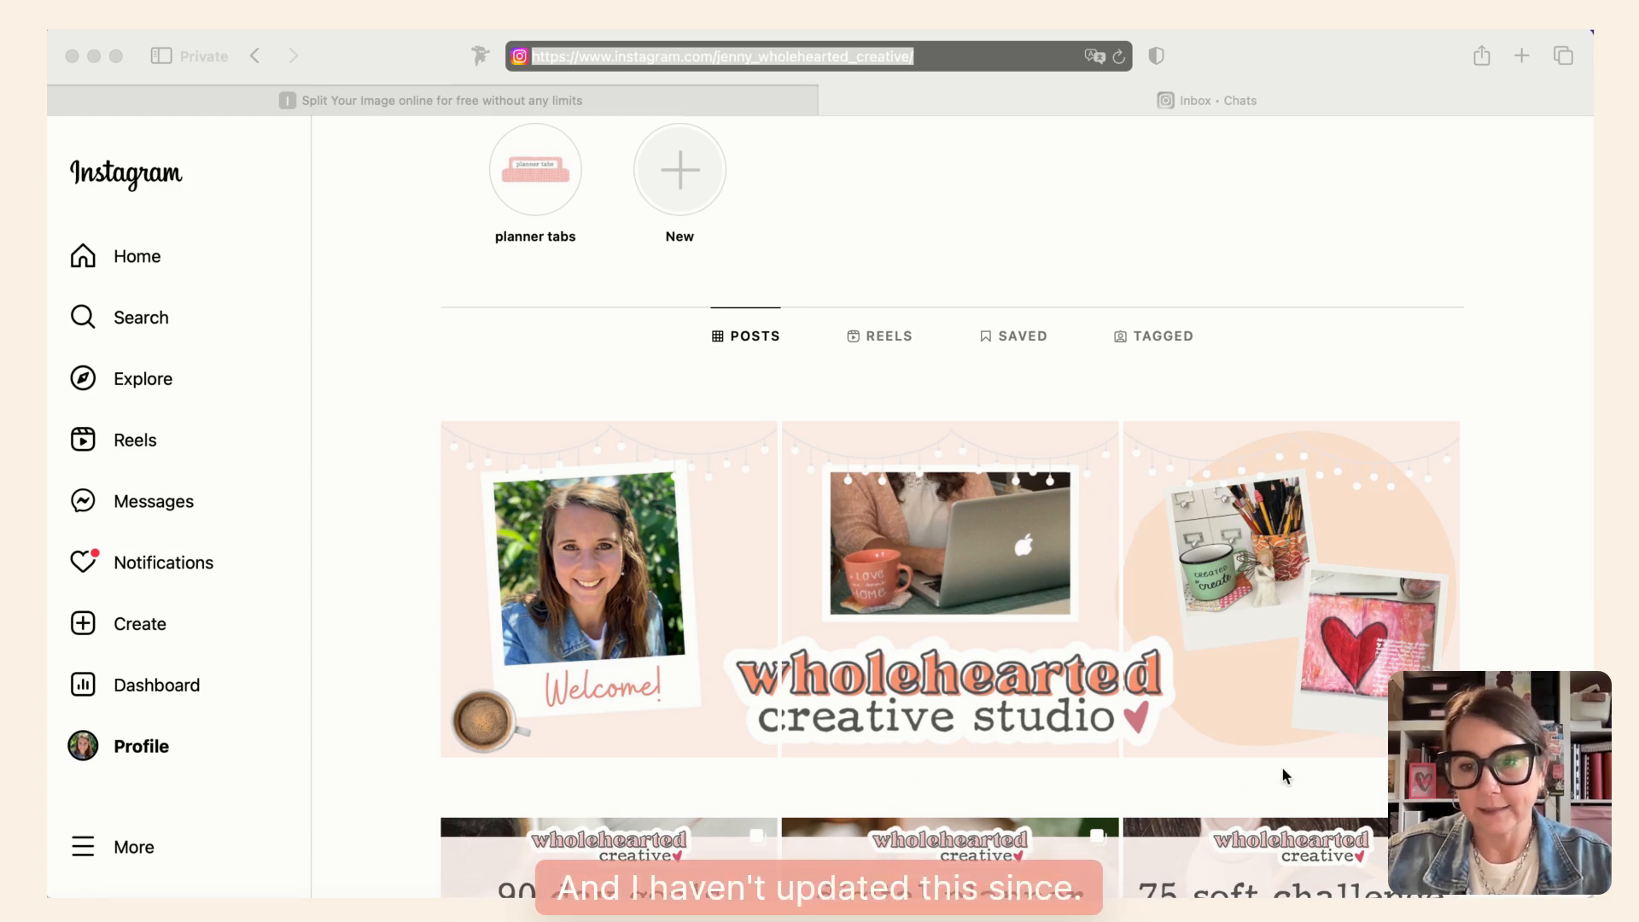
scroll(1281, 768, down, 1)
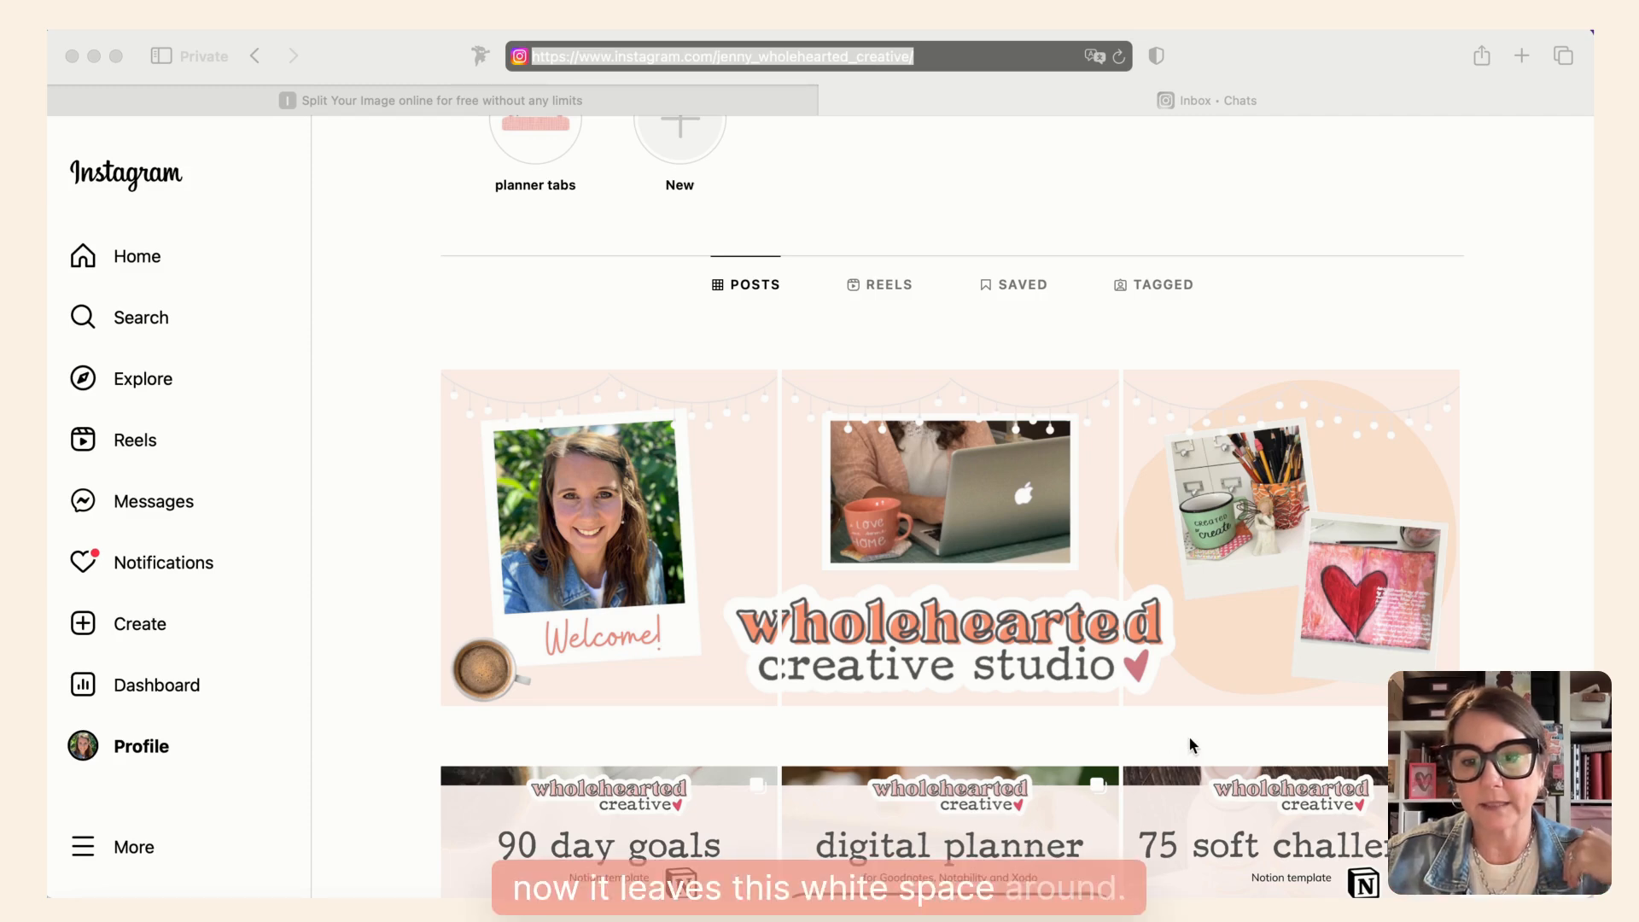
scroll(1193, 745, down, 6)
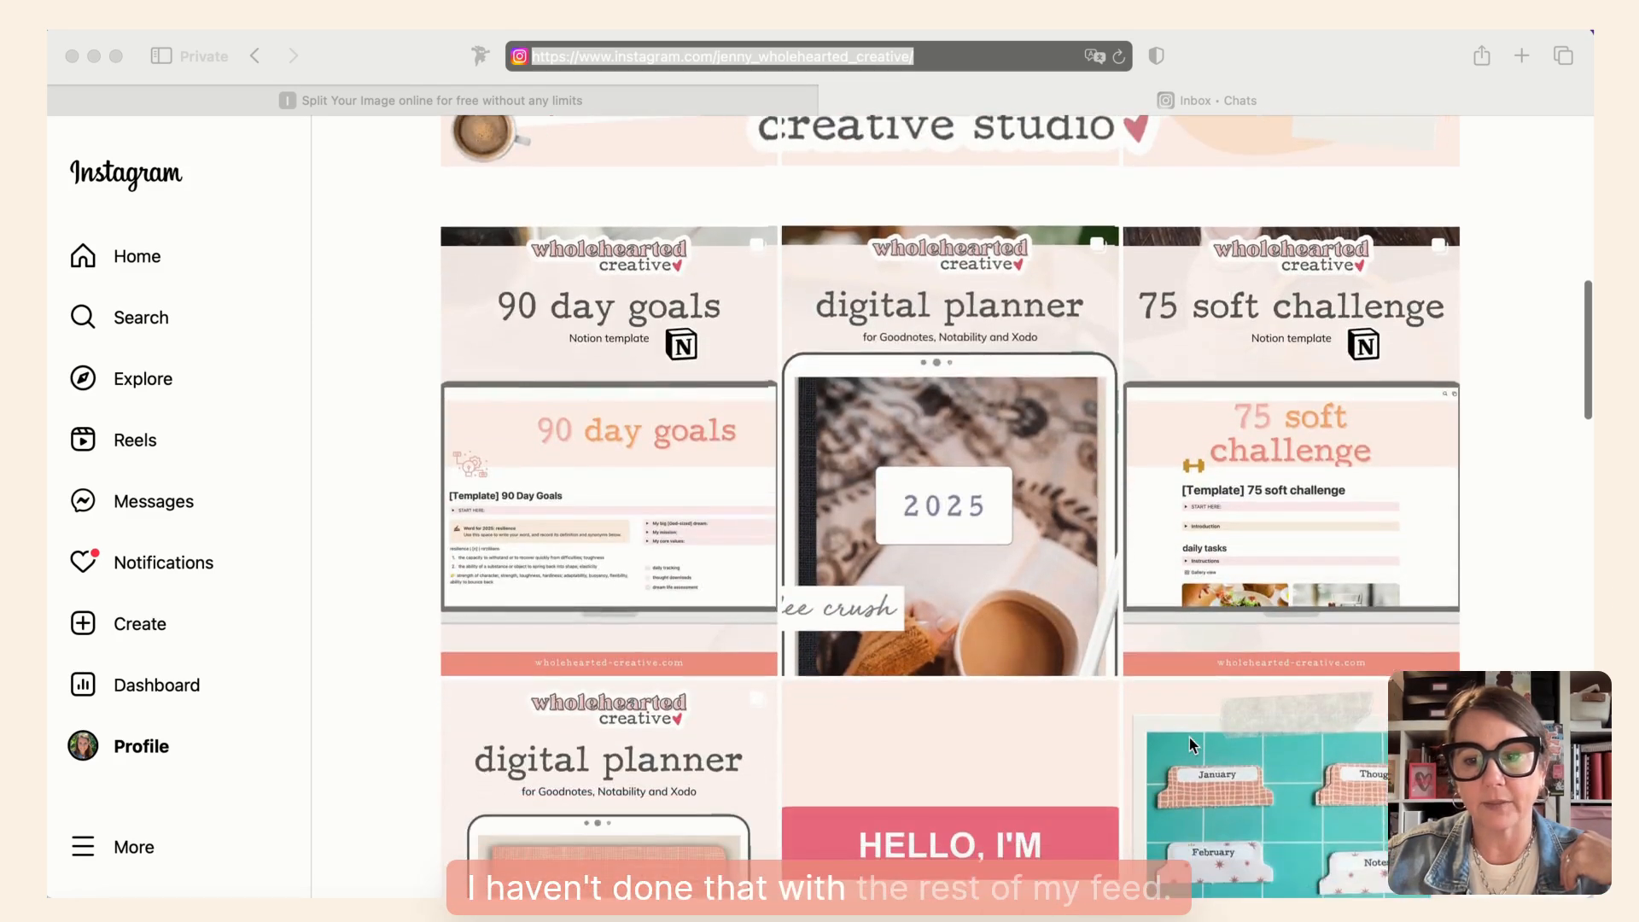
scroll(1190, 737, down, 6)
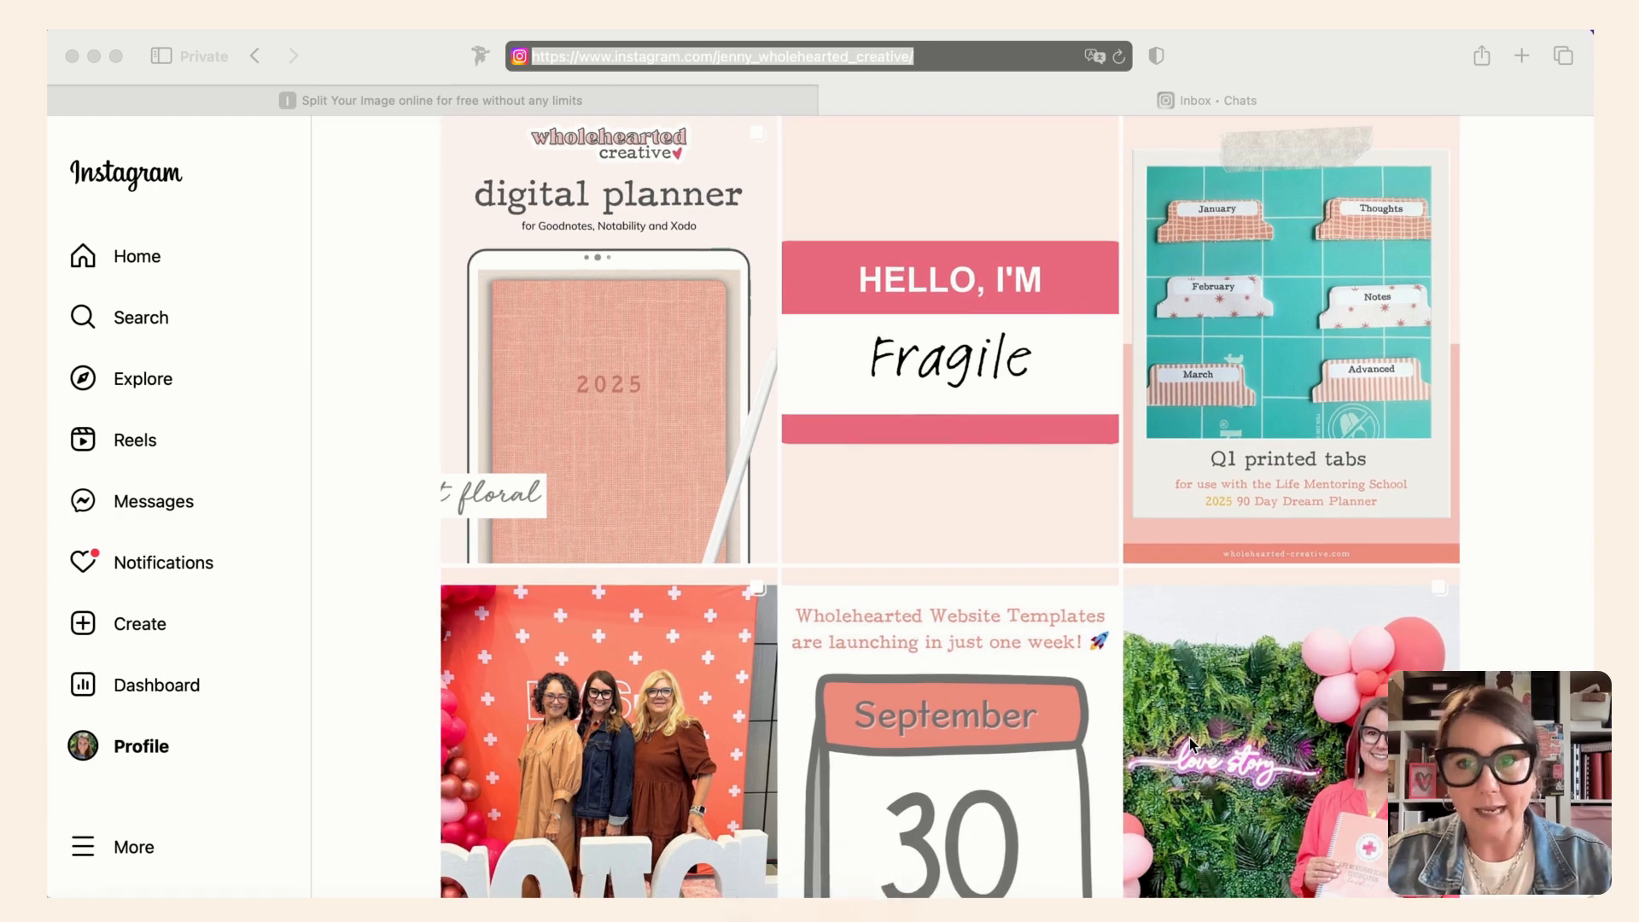
scroll(1190, 738, up, 12)
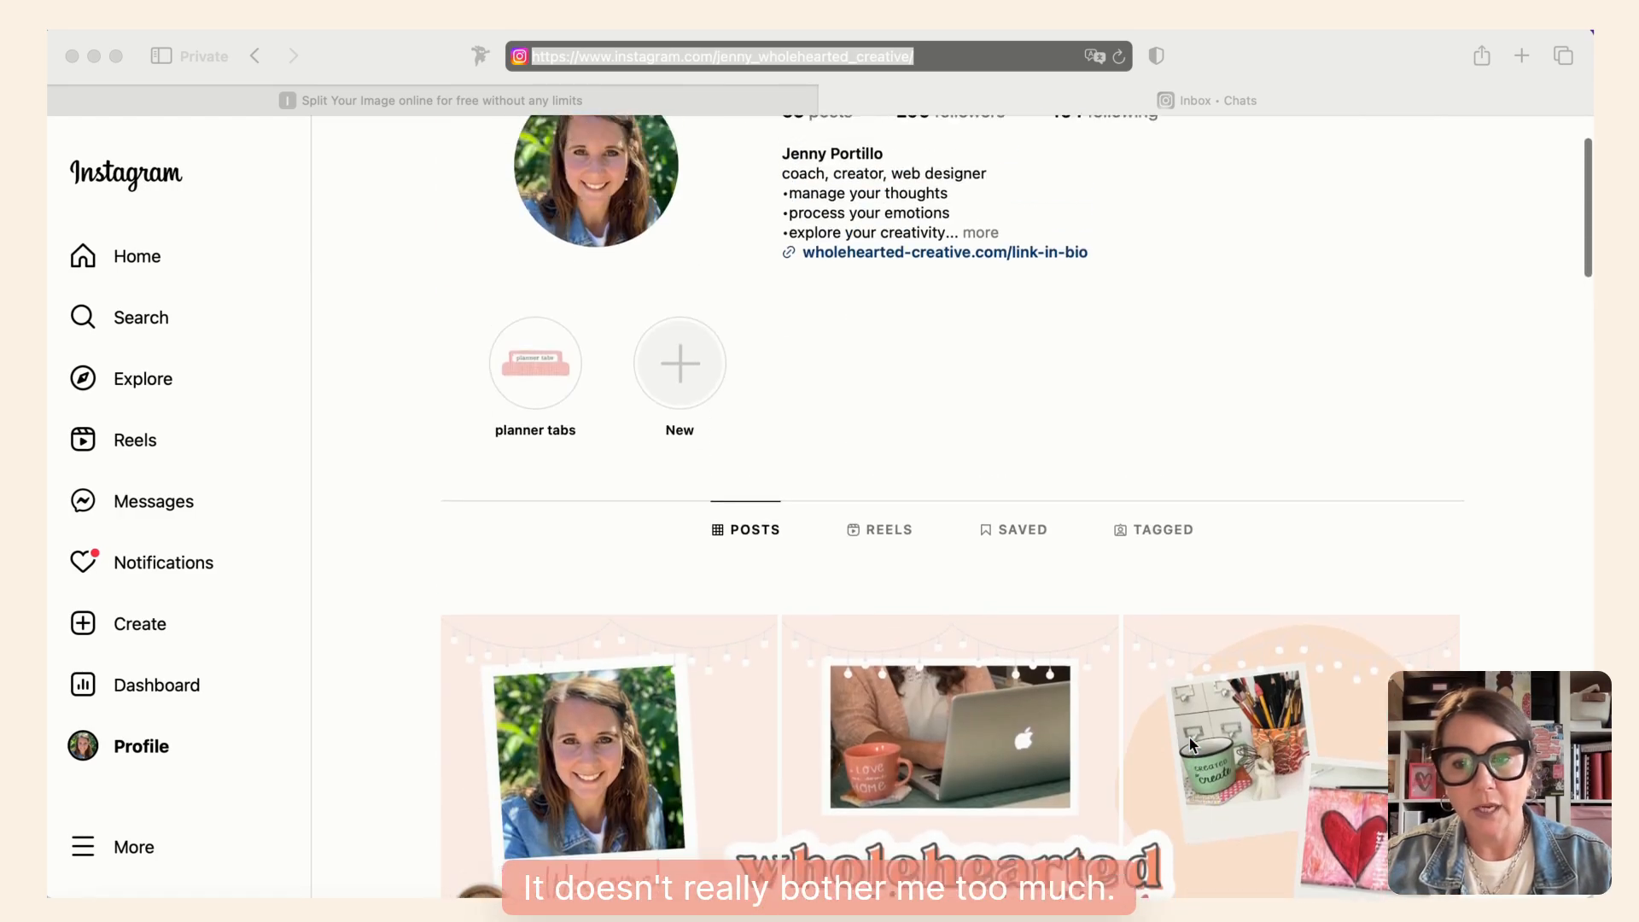
scroll(1190, 739, down, 1)
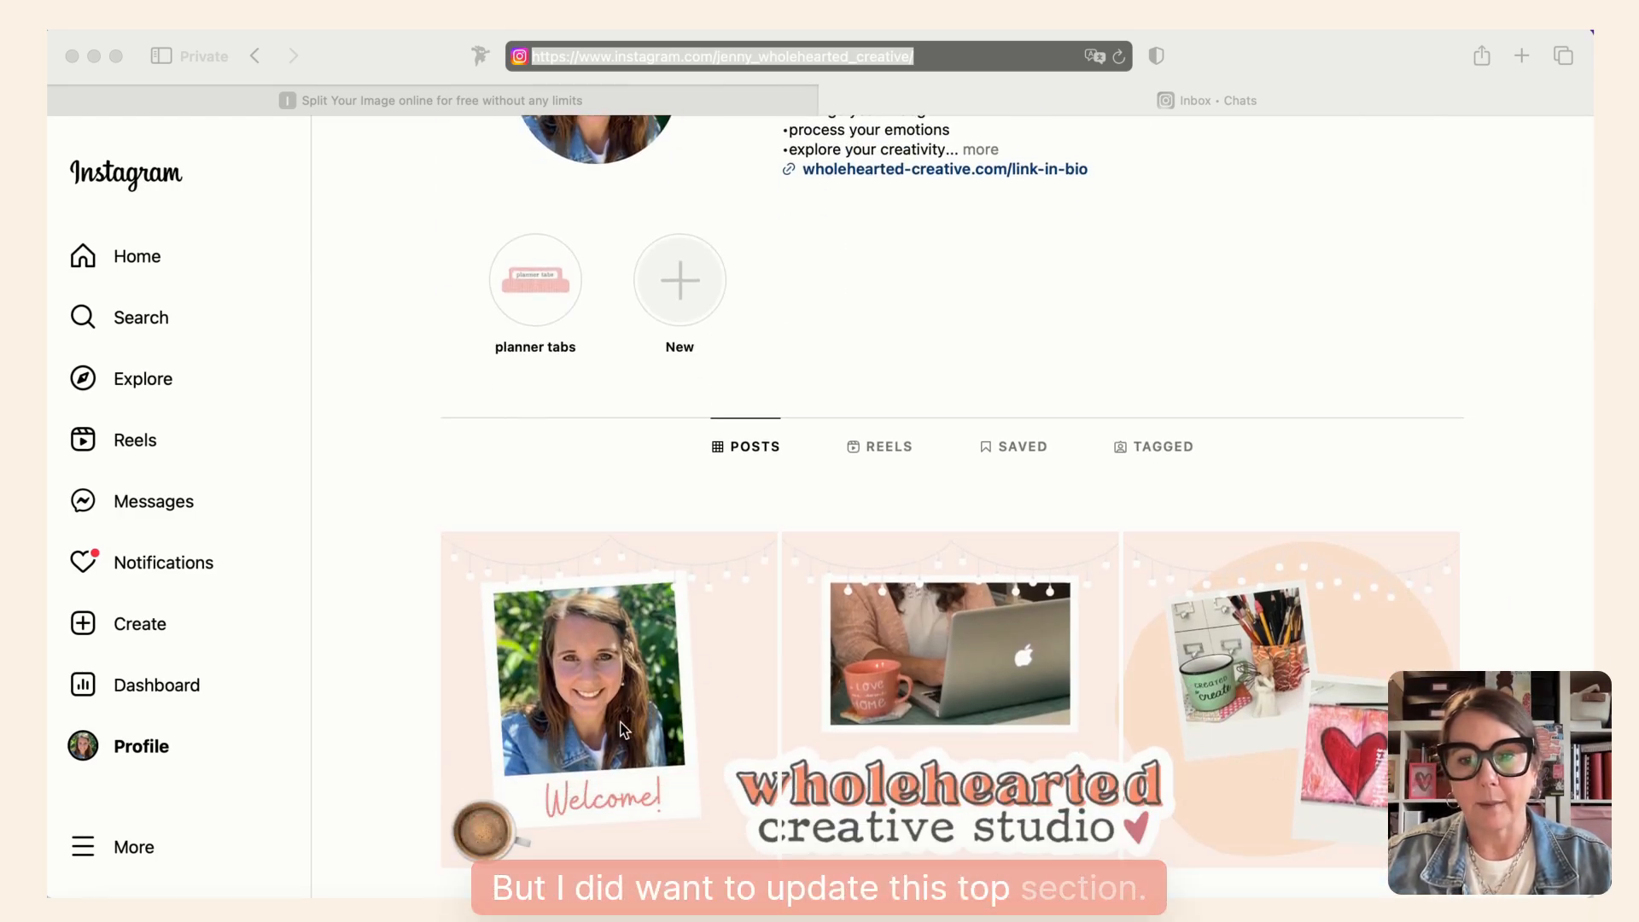
scroll(1229, 778, down, 1)
scroll(1230, 777, up, 1)
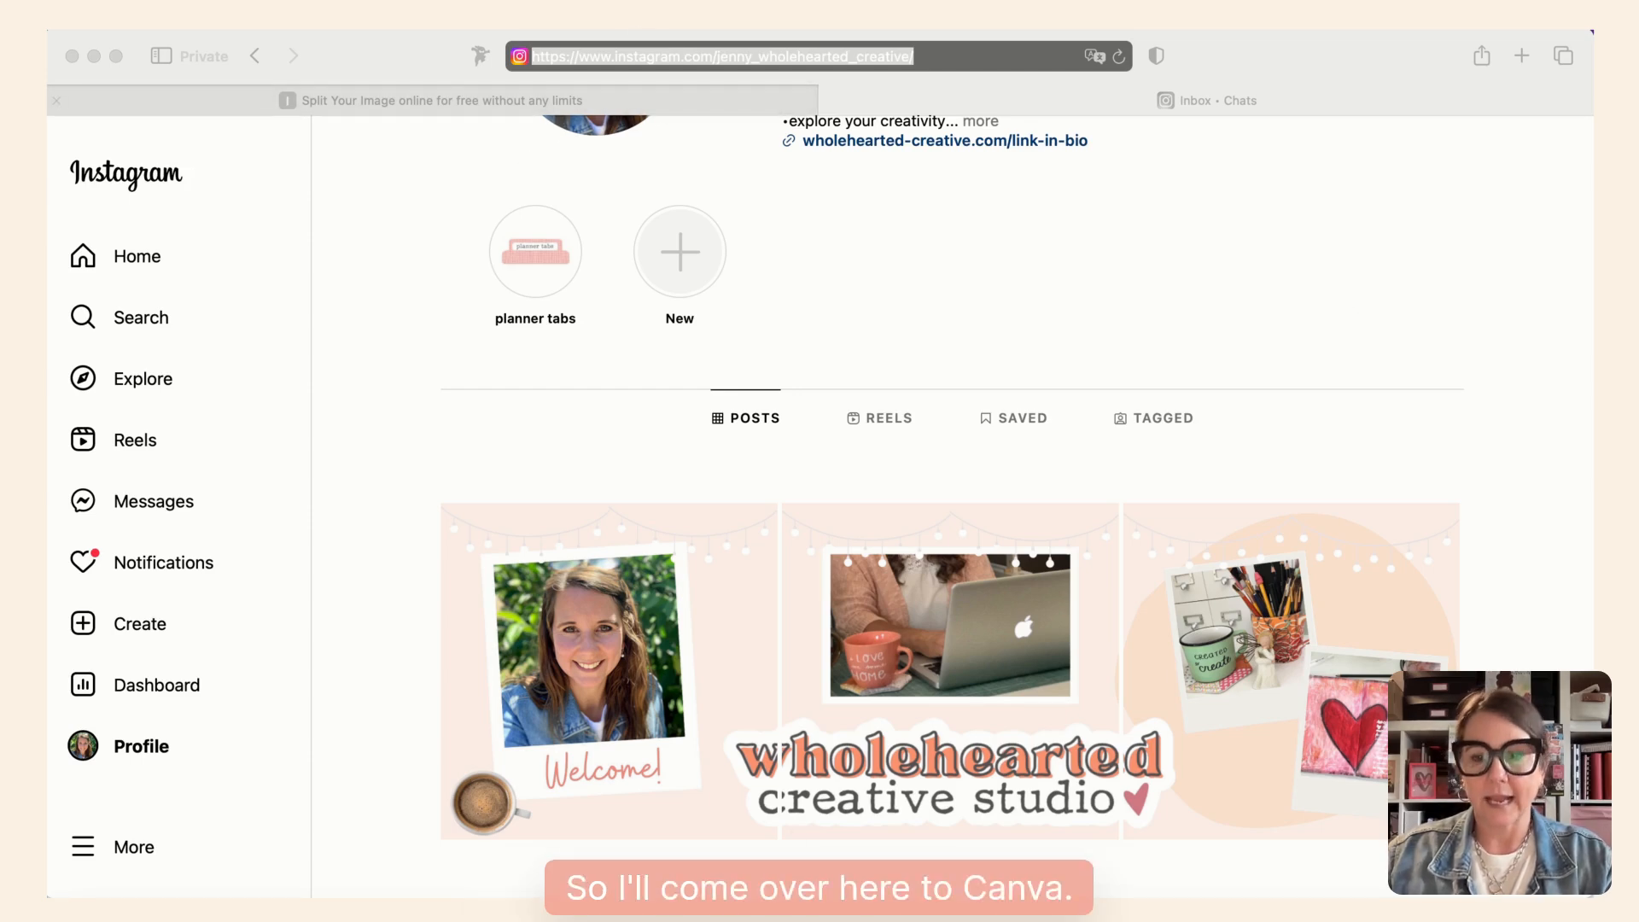
- Switch to the Instagram banner design in Canva and inspect the vertical guides across page 1
key(super+Tab)
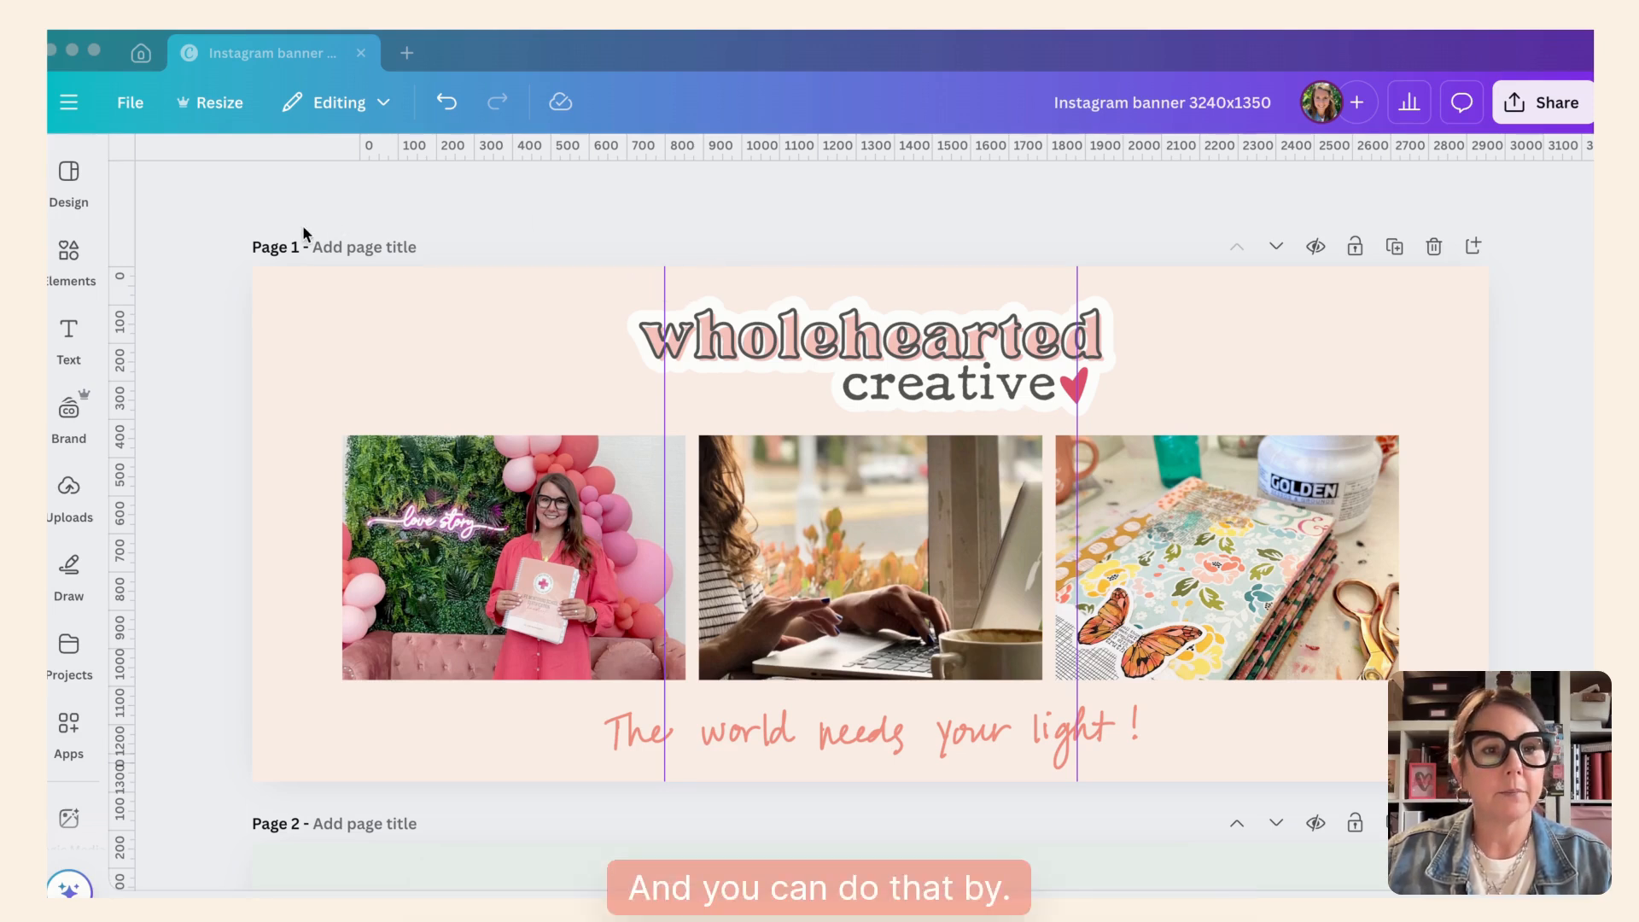
click(169, 224)
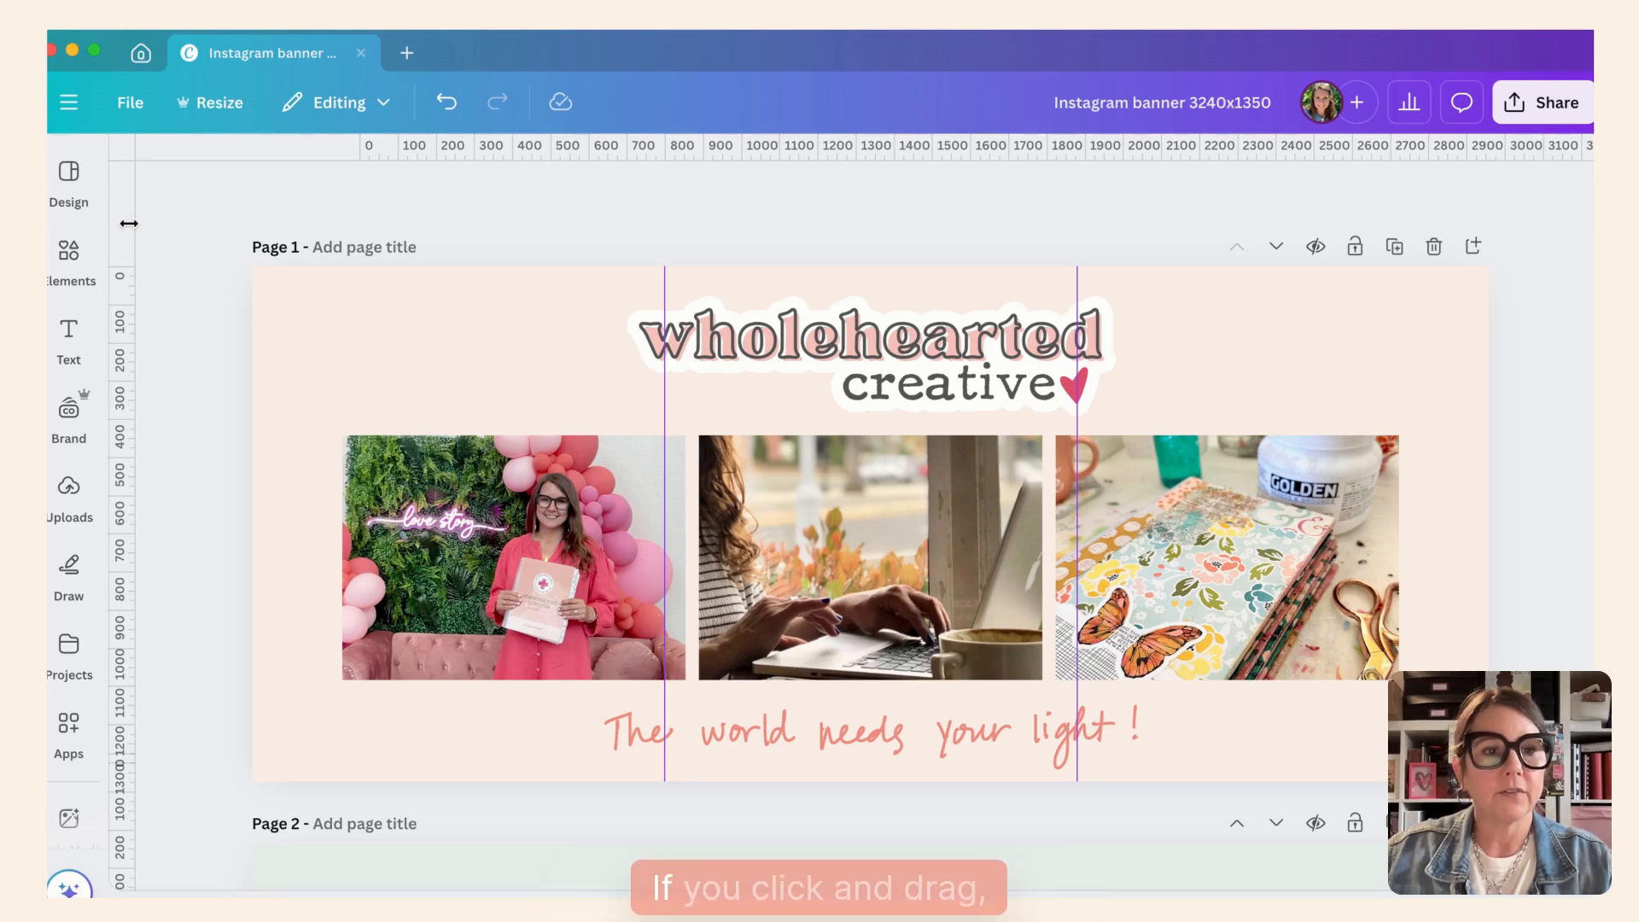
drag(145, 223, 126, 171)
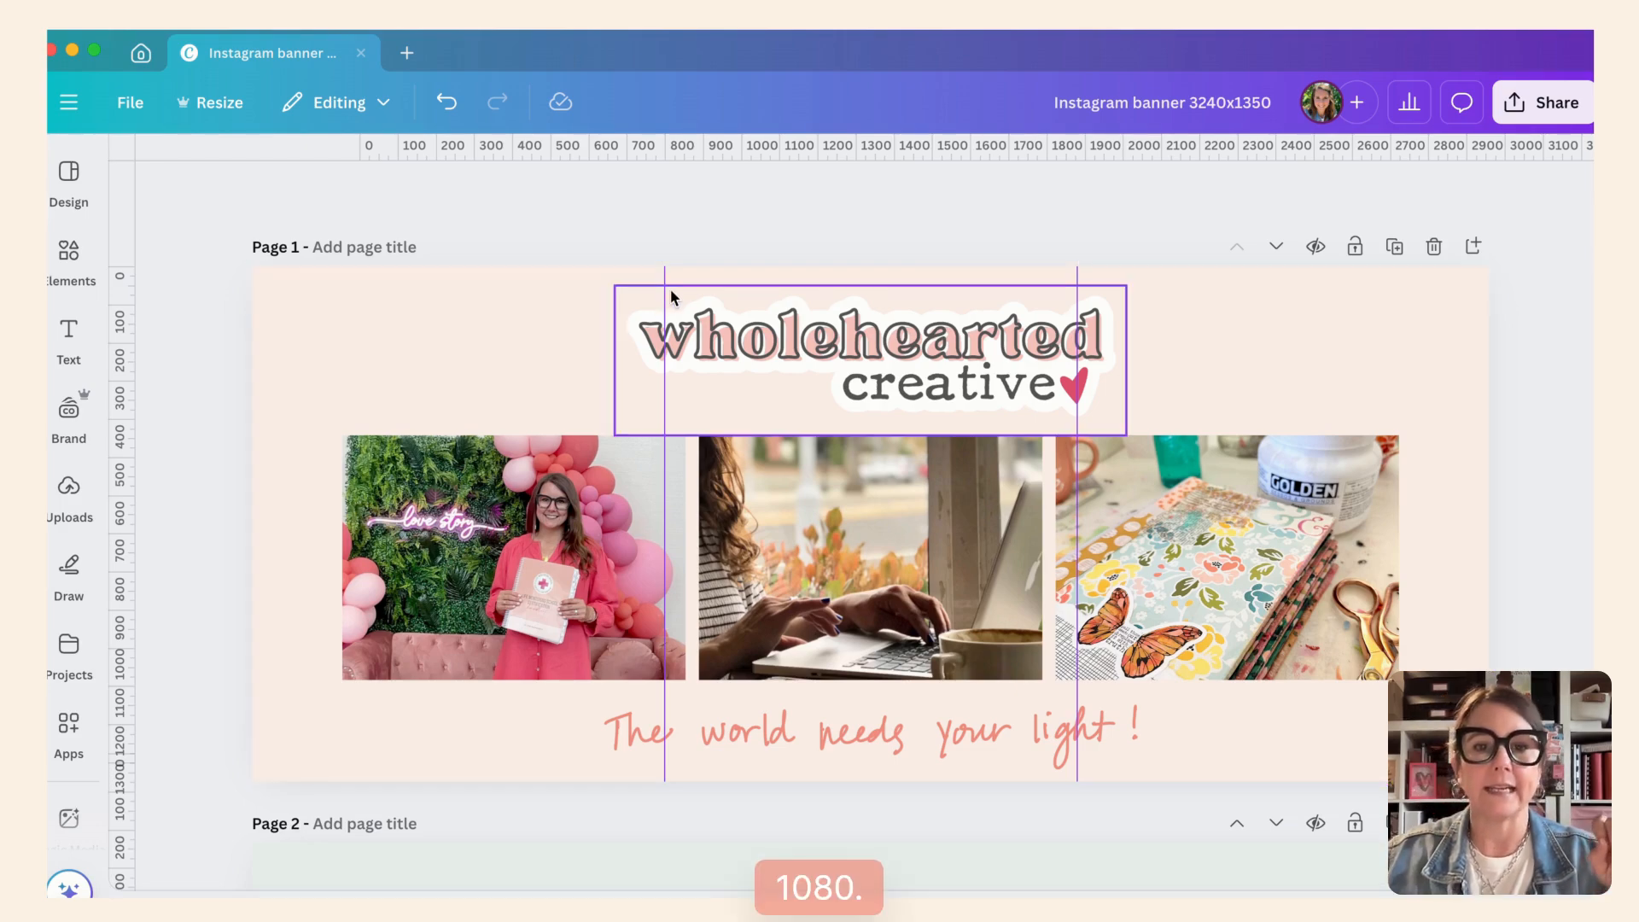
scroll(669, 288, up, 5)
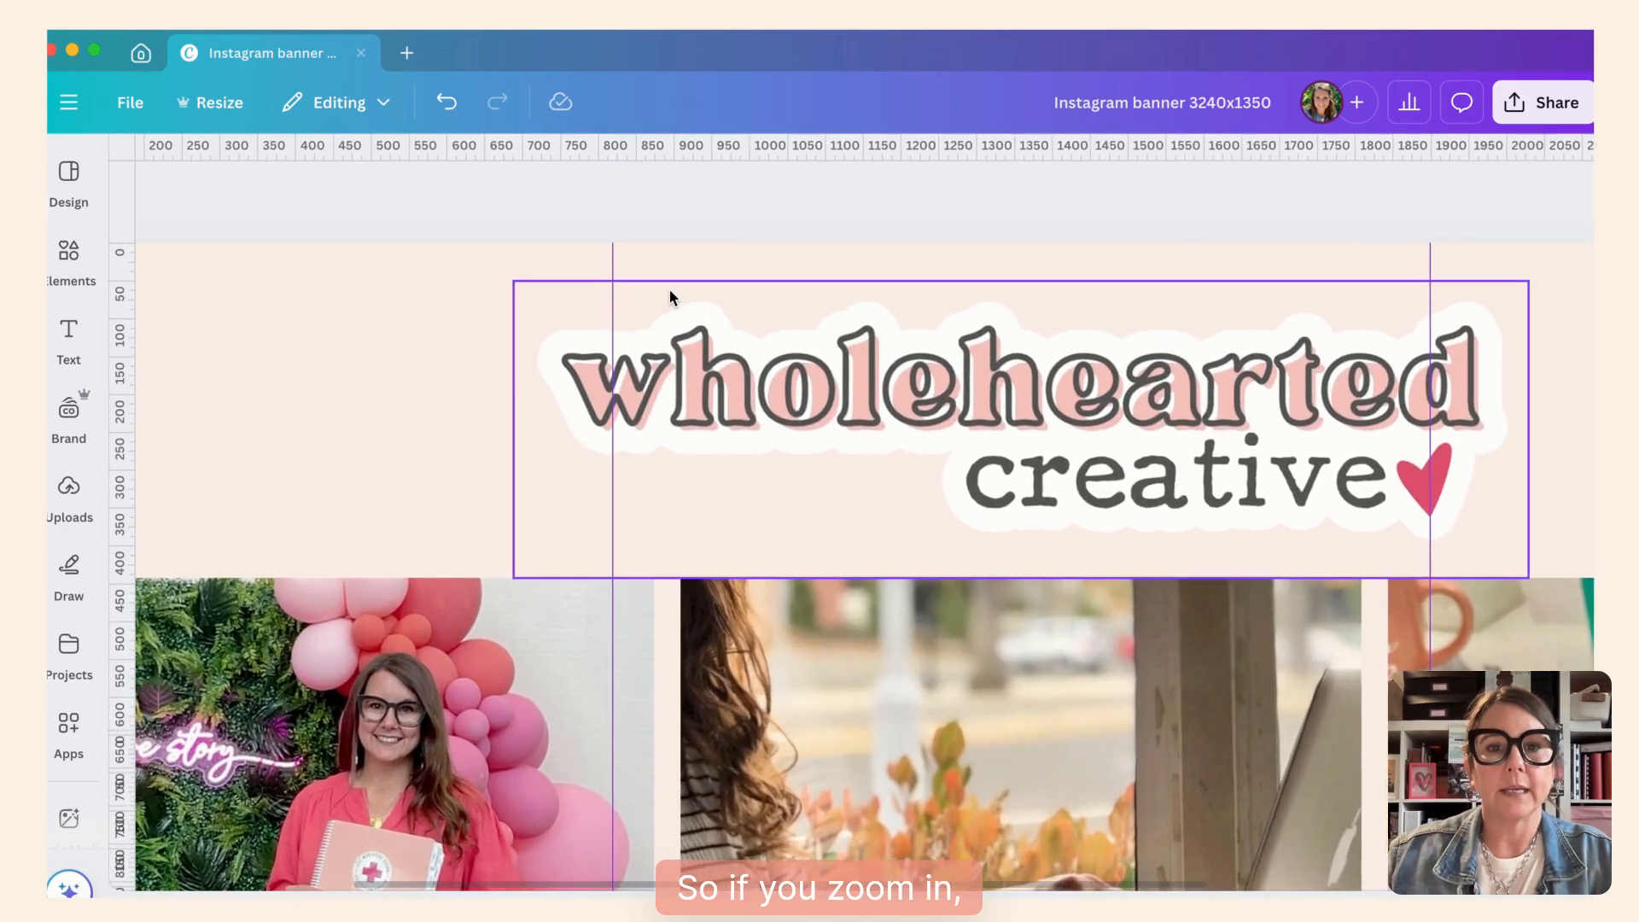
scroll(669, 288, up, 2)
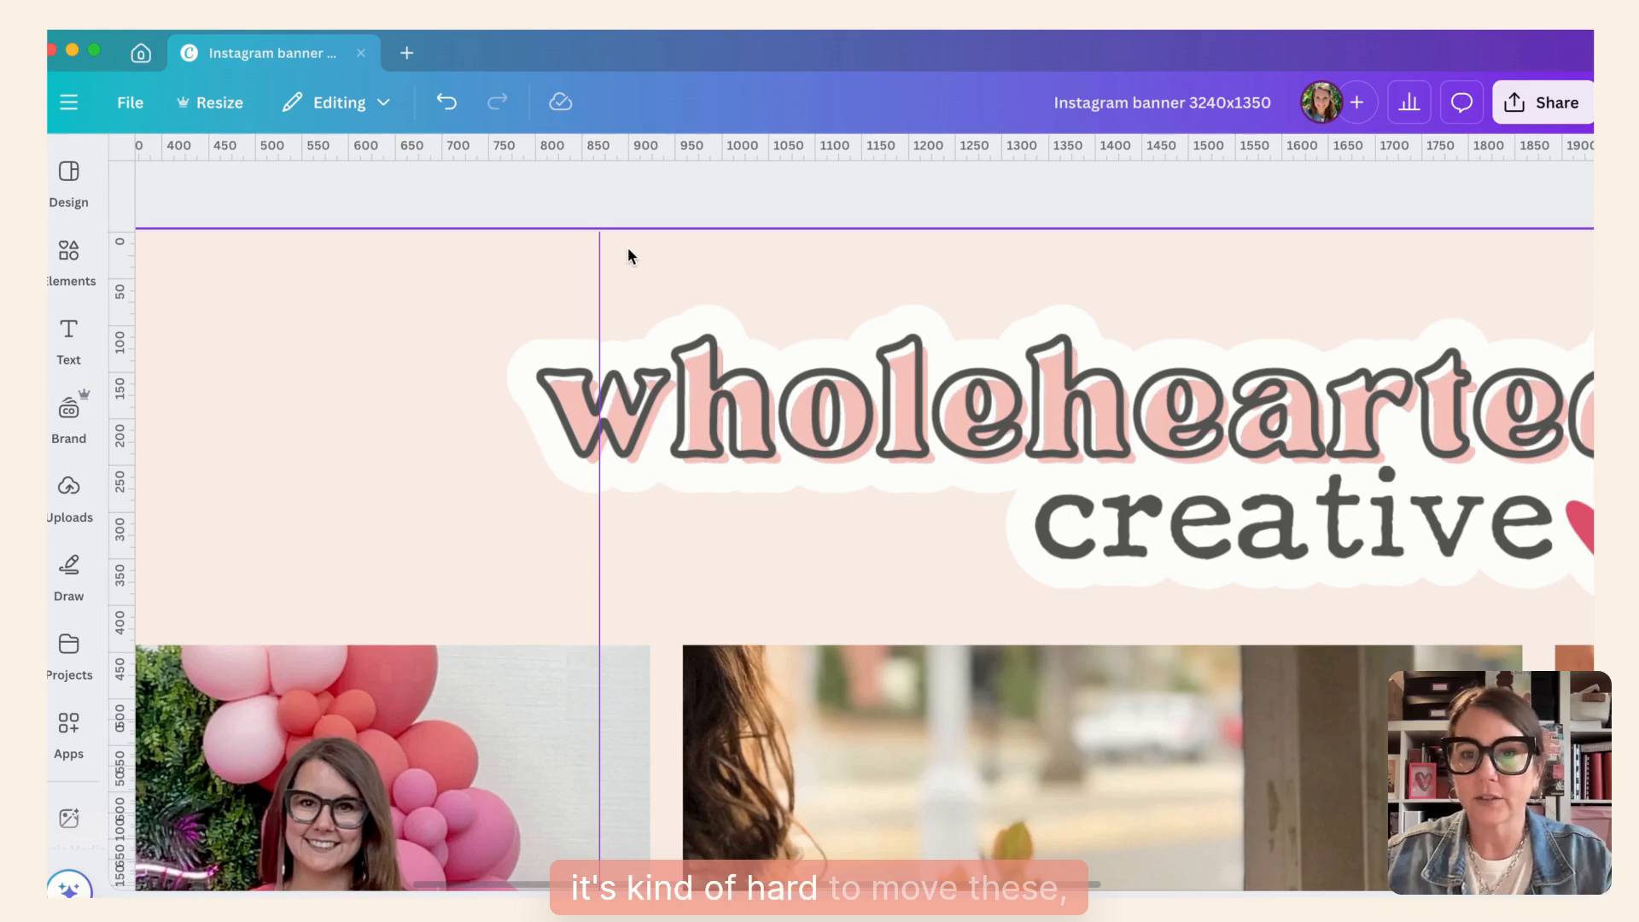
scroll(629, 250, down, 5)
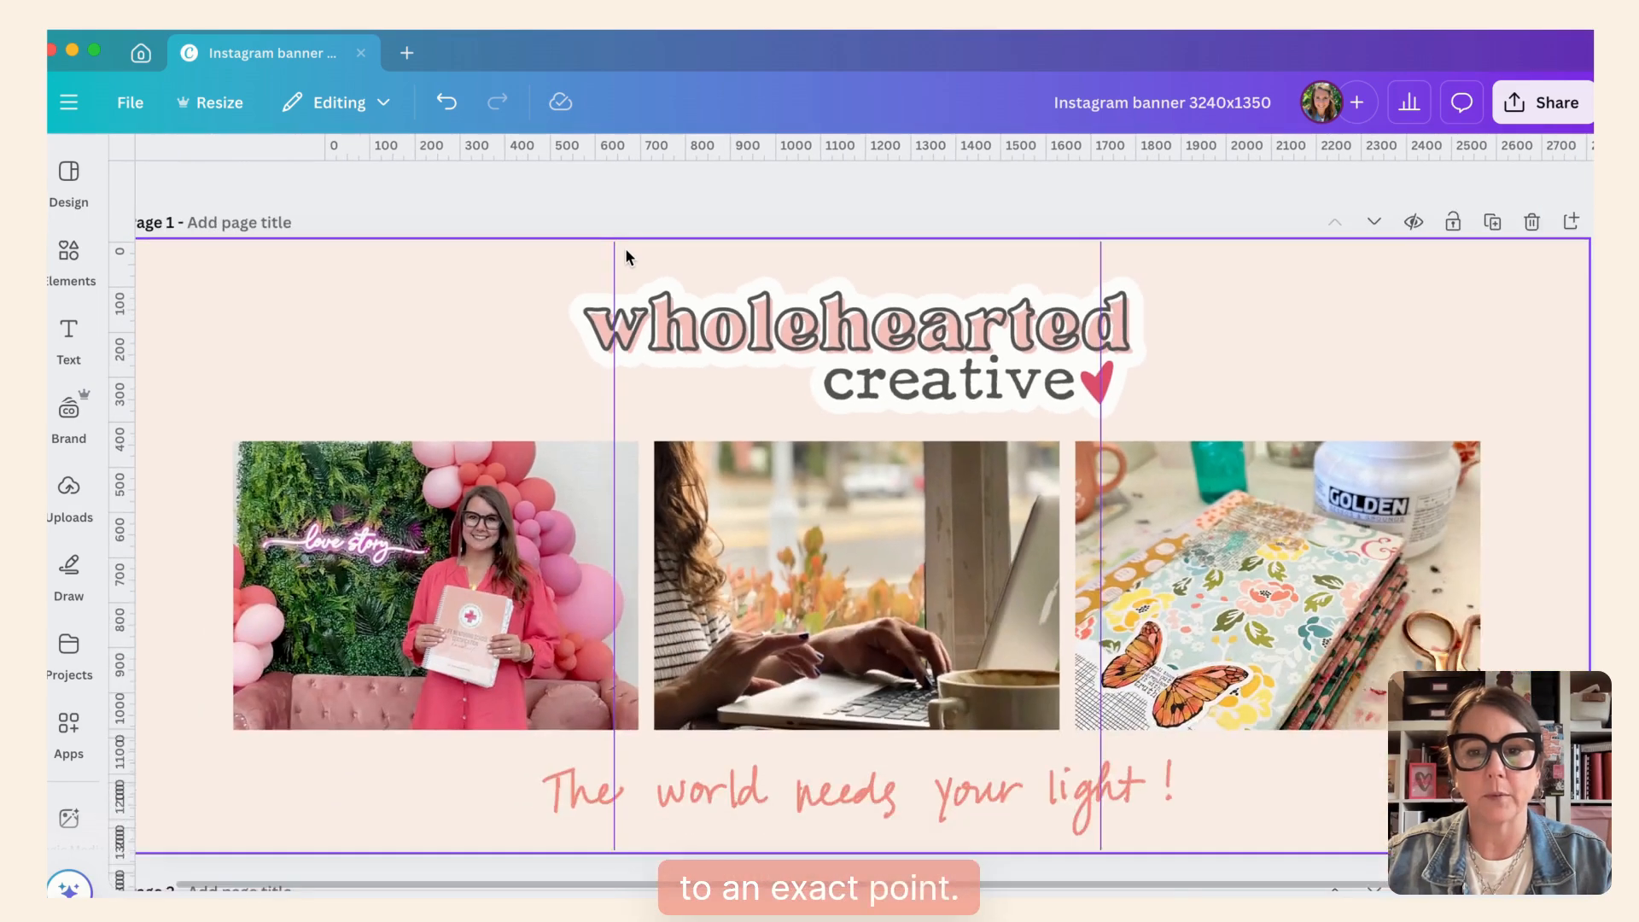
scroll(625, 248, down, 4)
scroll(625, 247, up, 3)
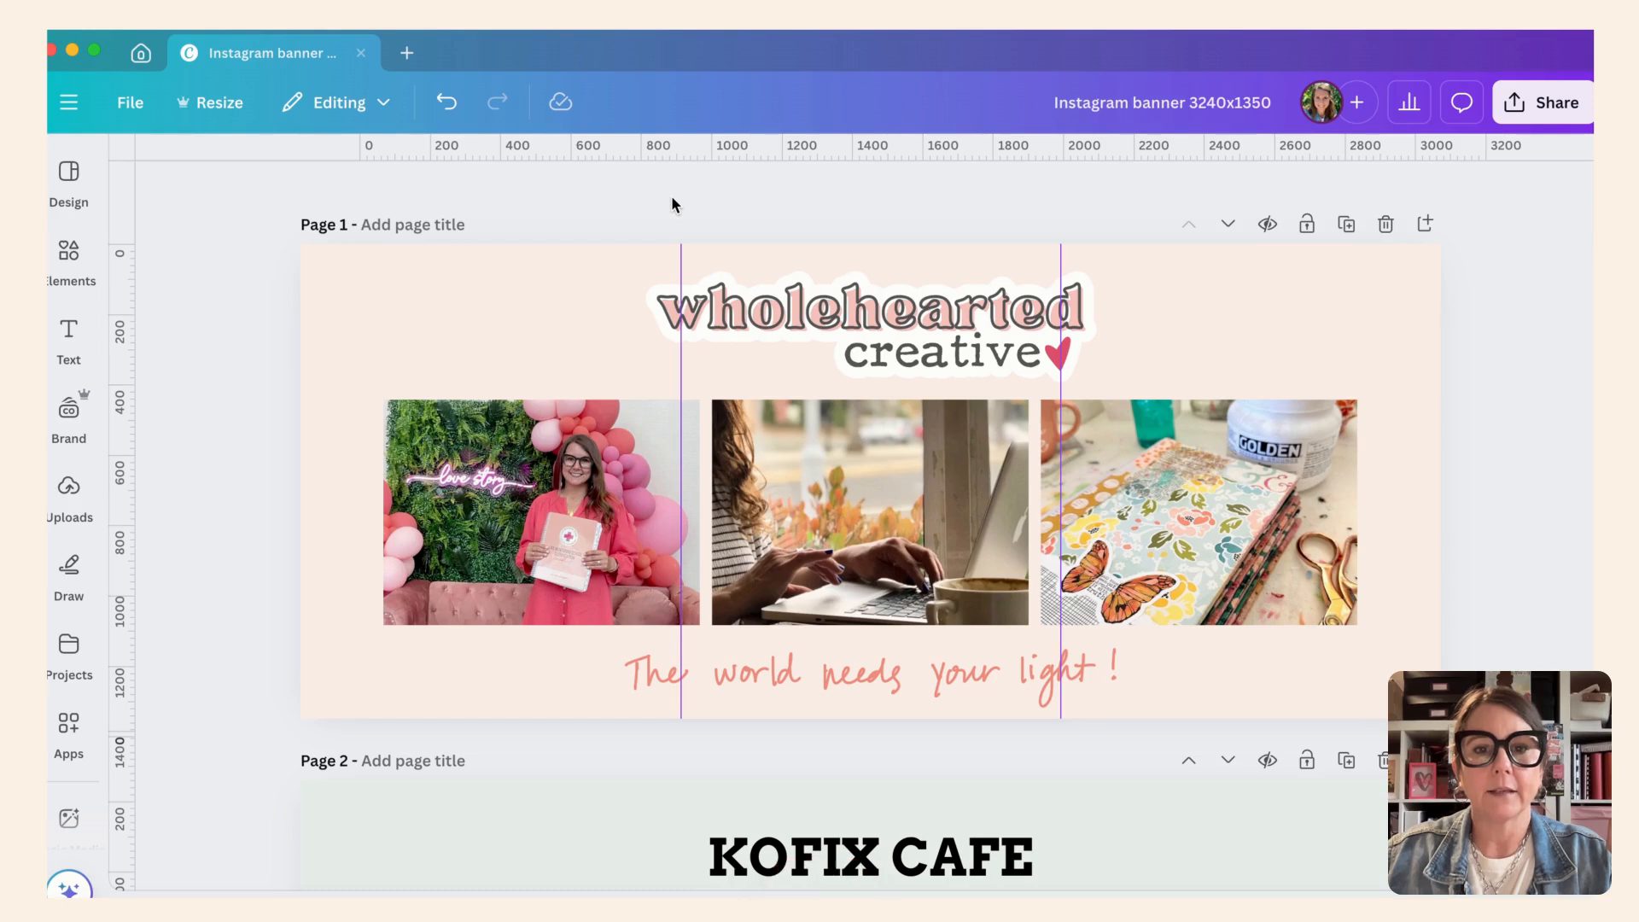
- Try to reposition the first vertical guide, and add another vertical guide just before it on page 1
click(680, 260)
click(680, 254)
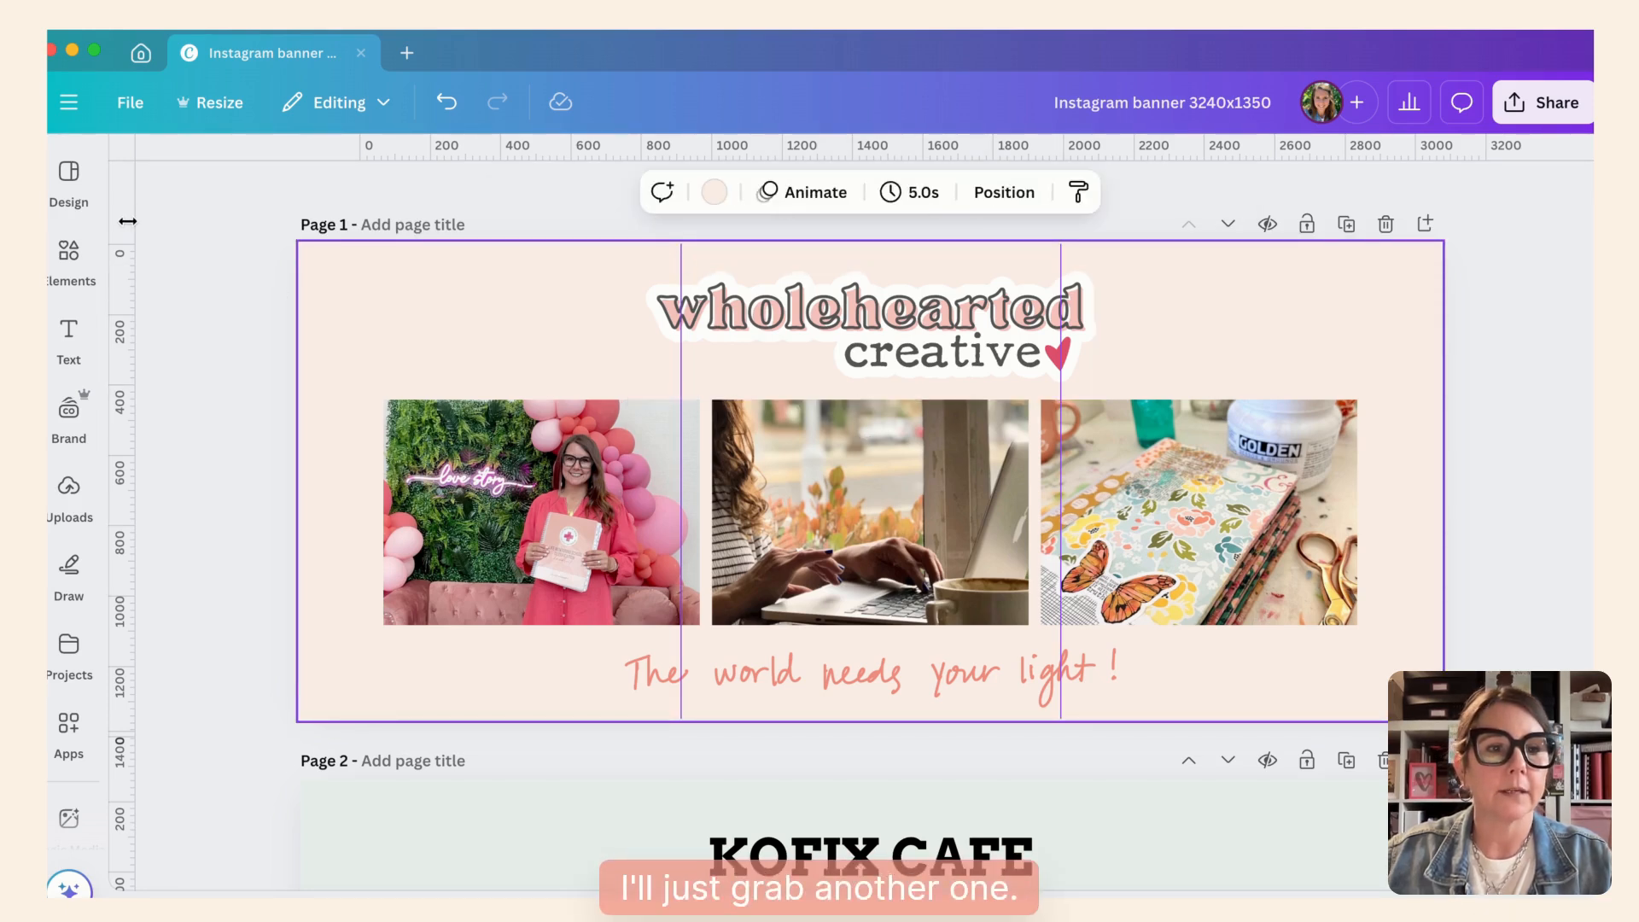
drag(127, 221, 659, 220)
scroll(659, 219, up, 5)
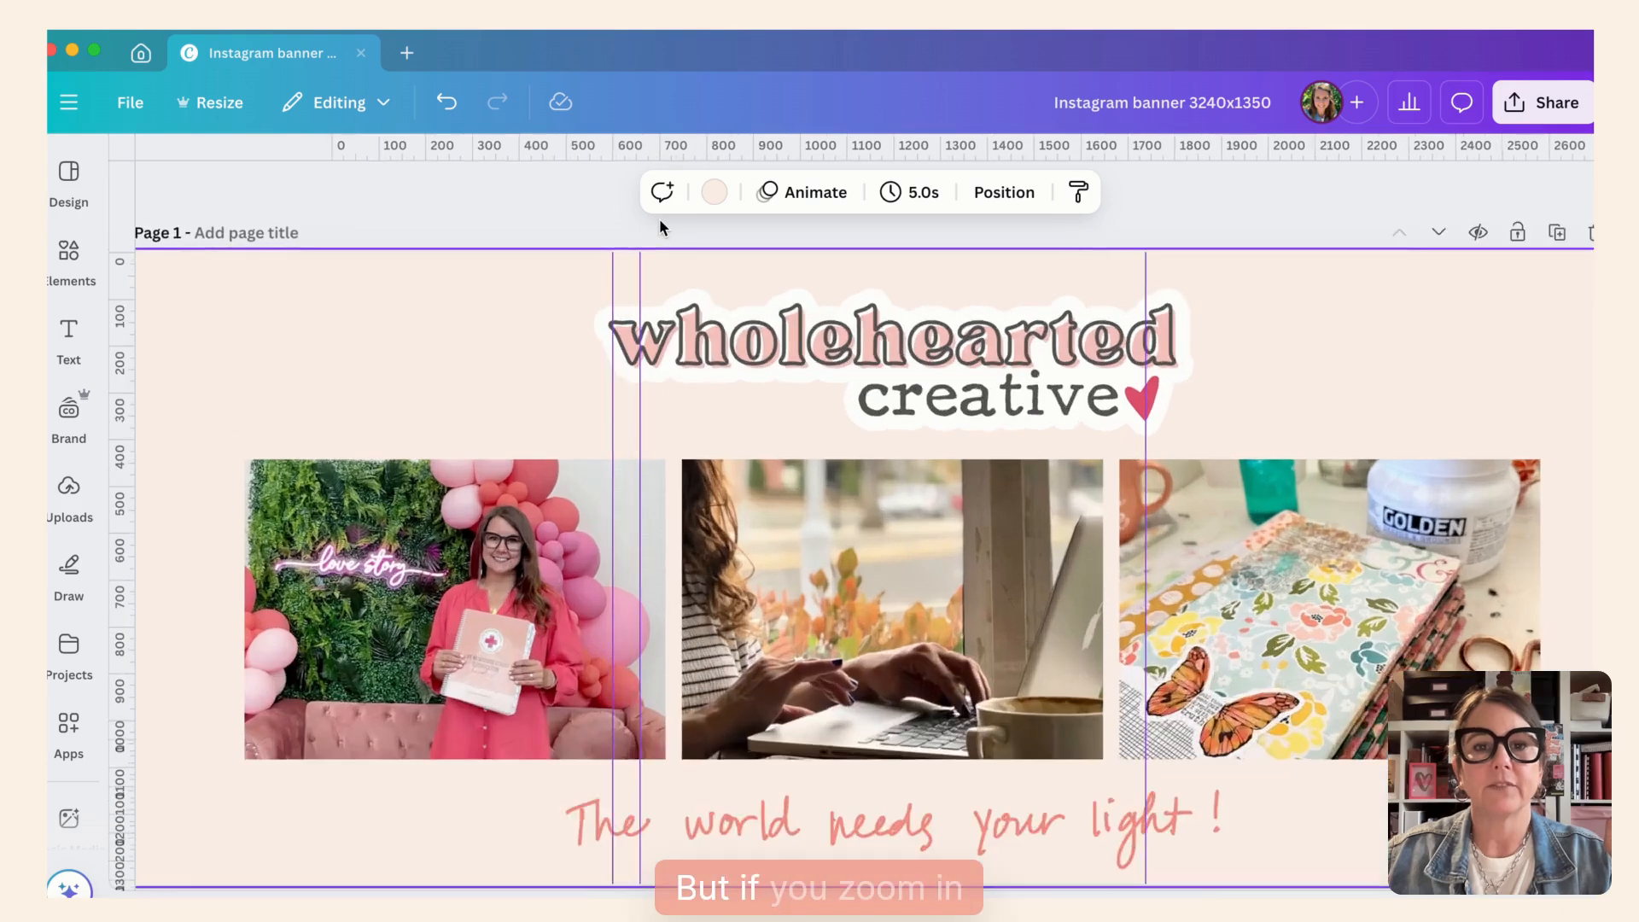
scroll(659, 213, up, 5)
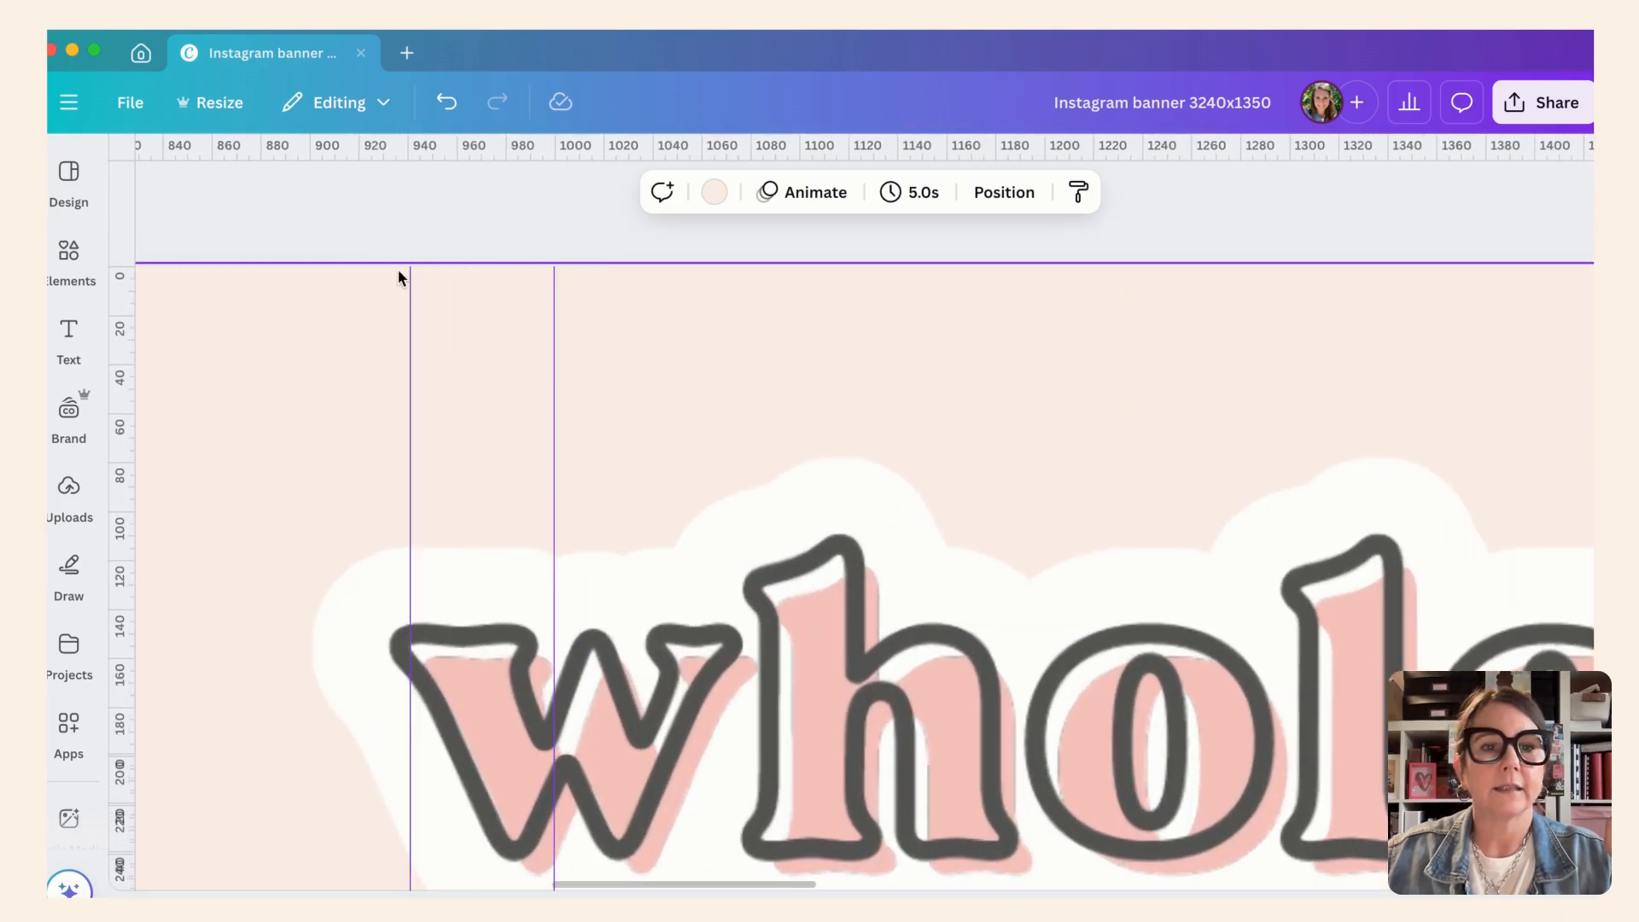
click(407, 213)
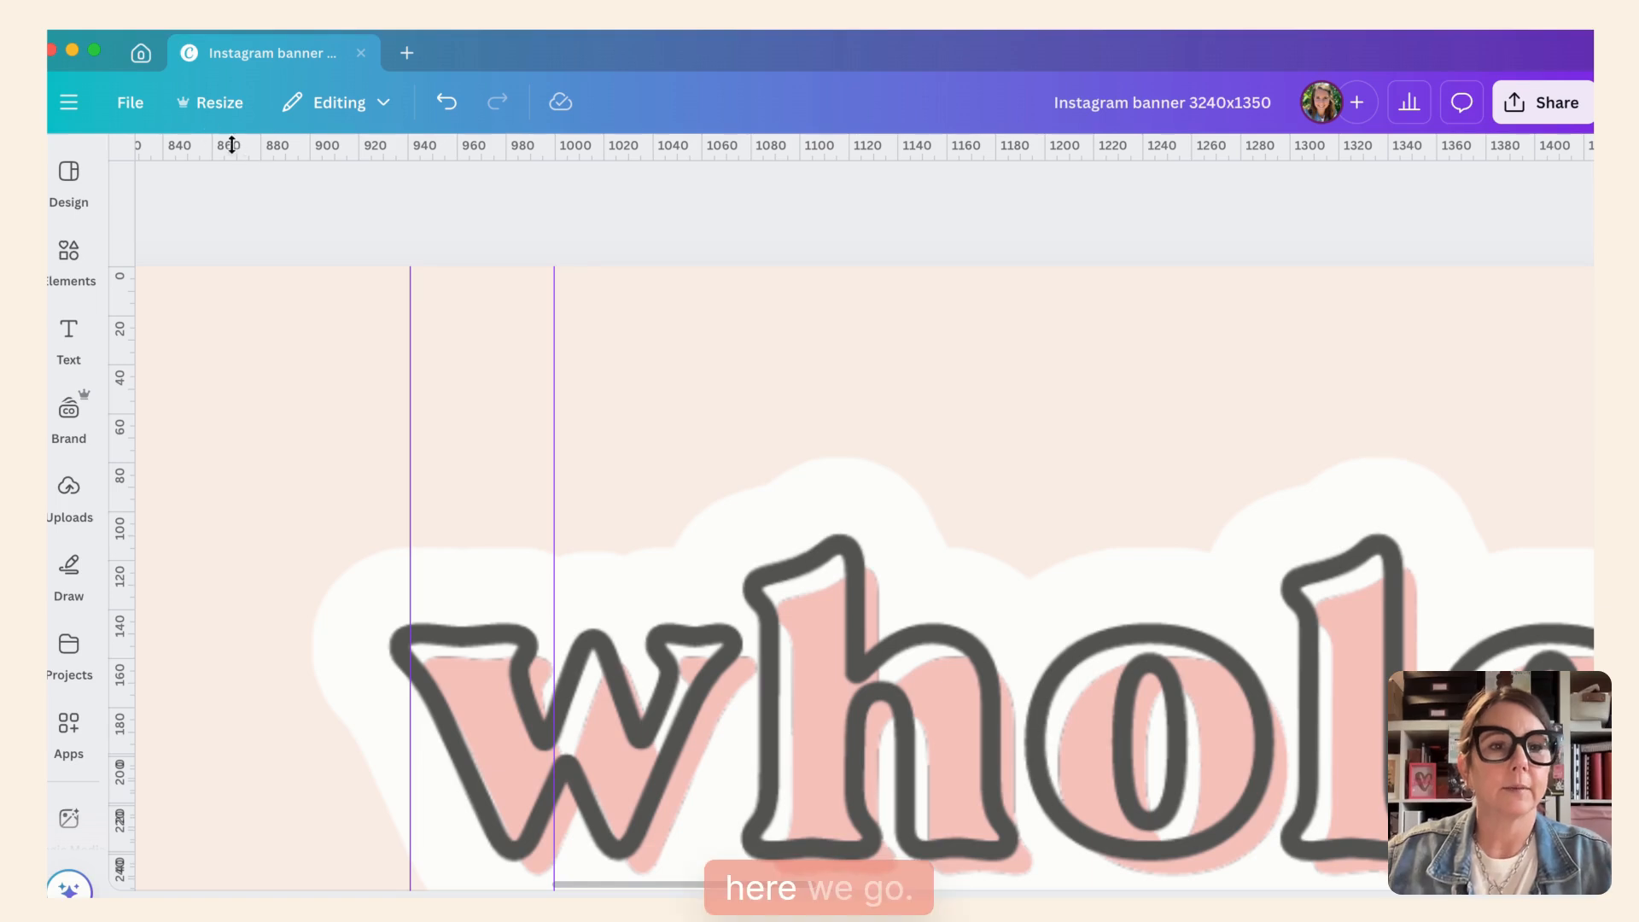
- Clear all guides from the banner design
click(132, 107)
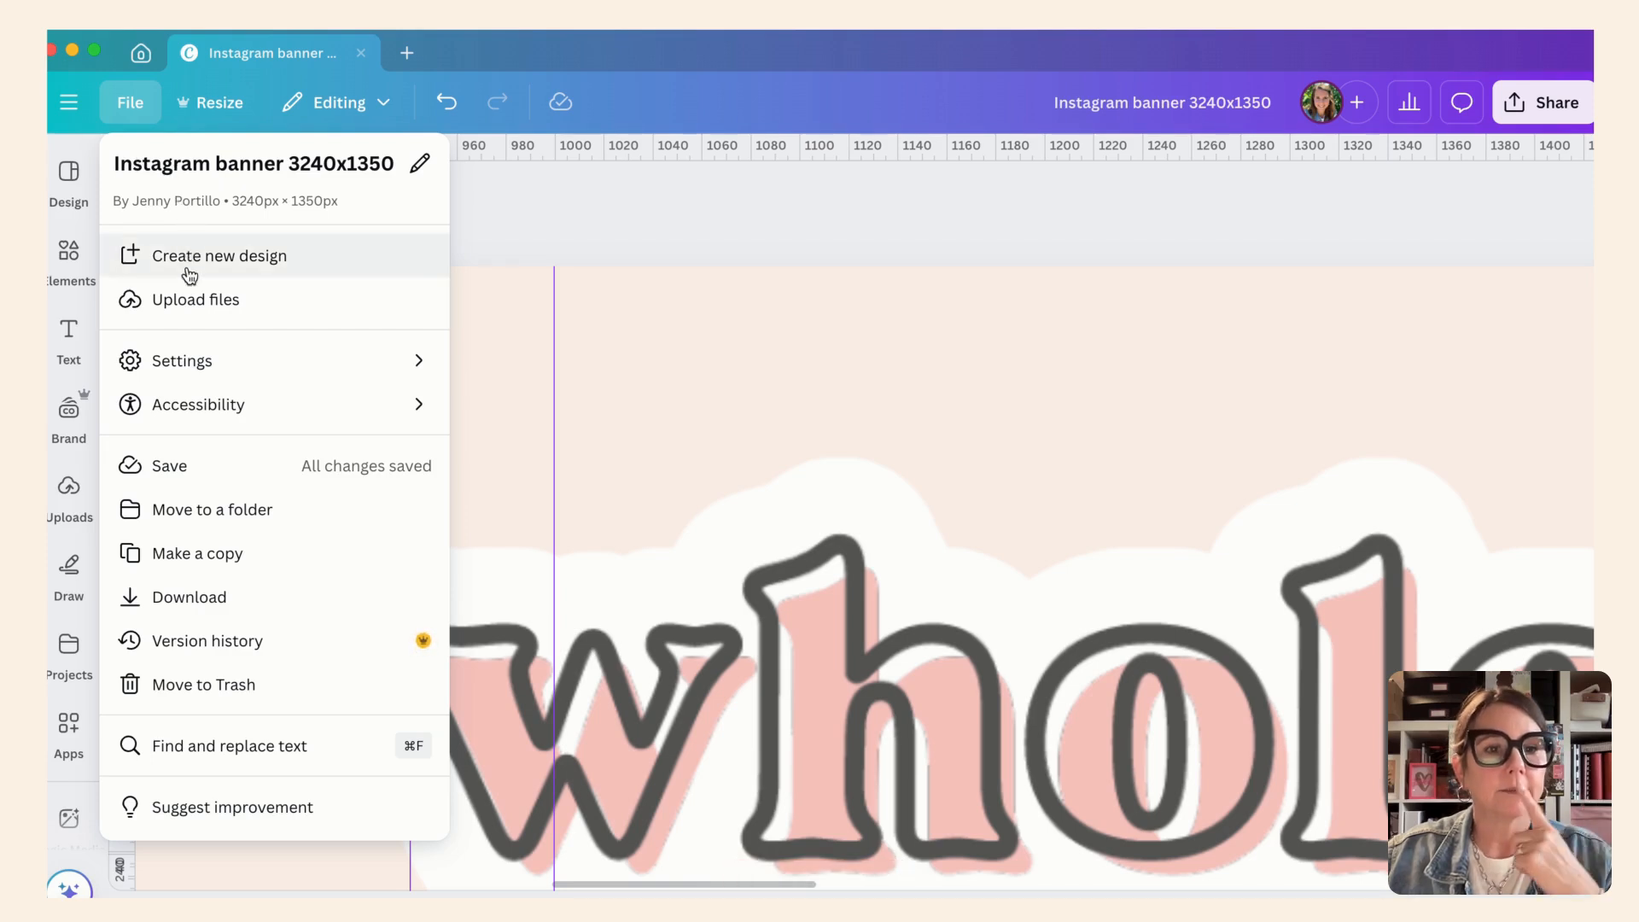
click(207, 366)
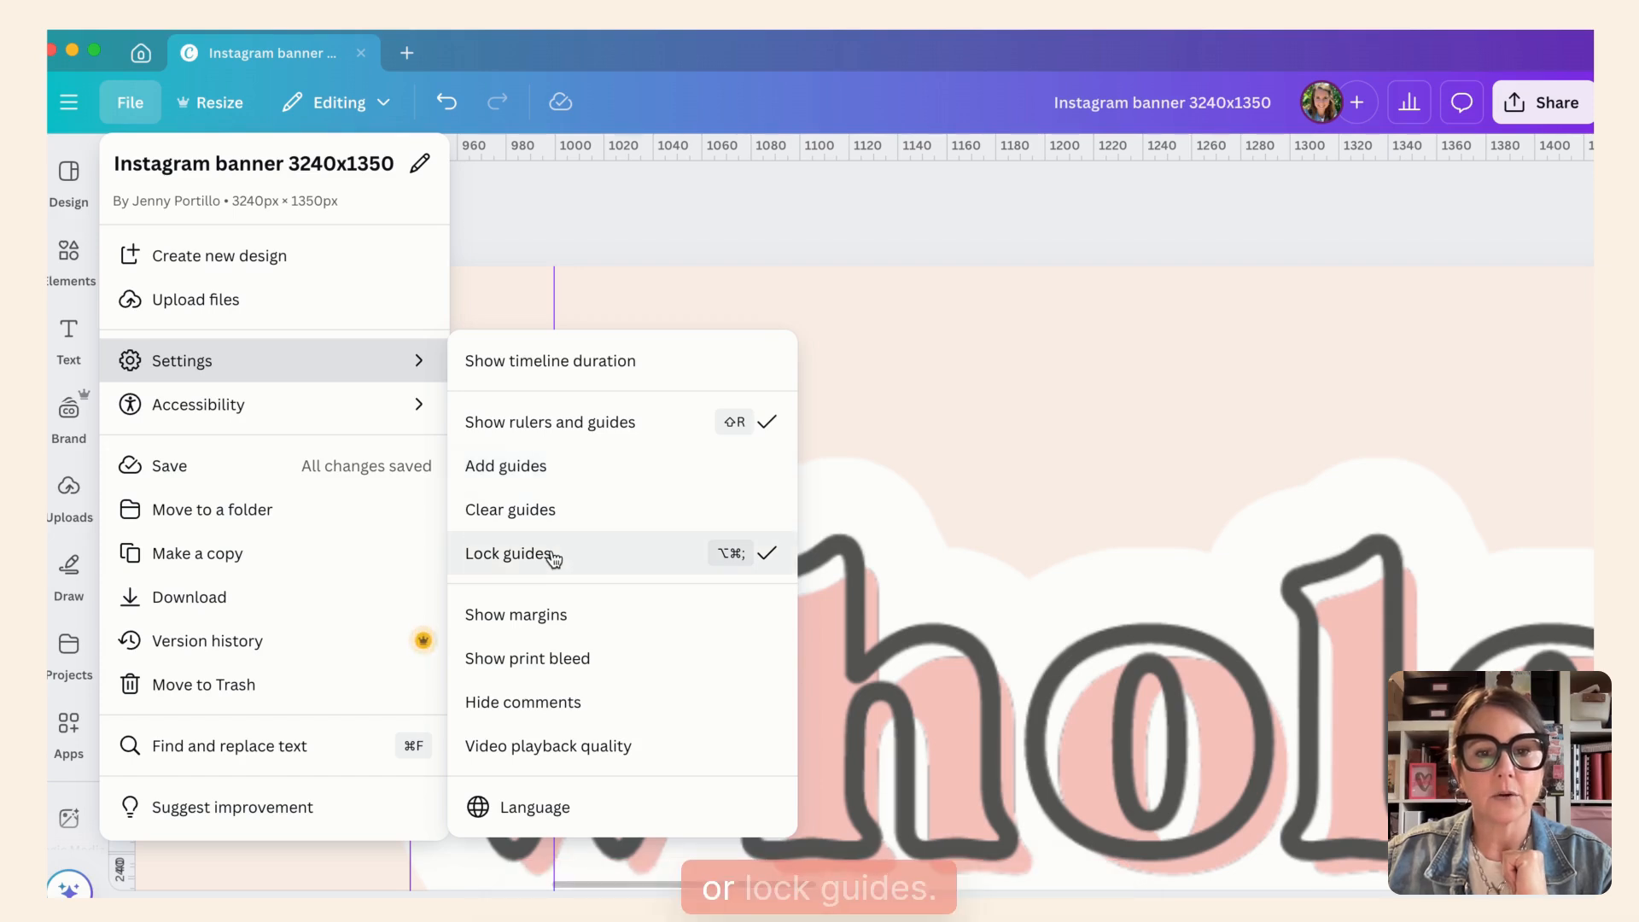
click(555, 510)
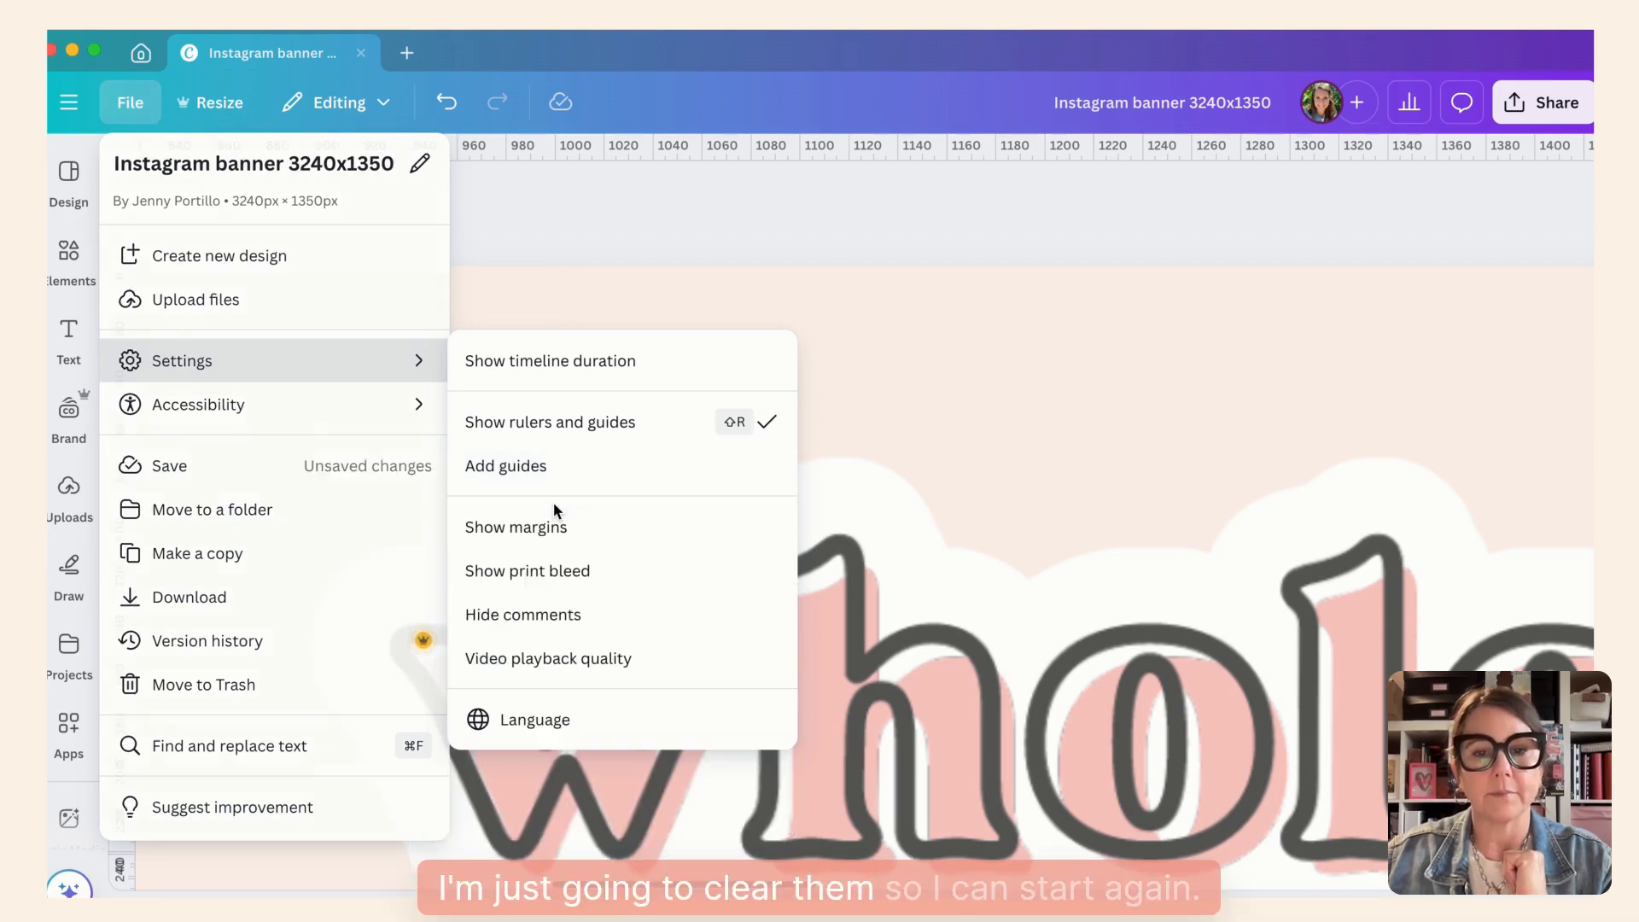
key(Escape)
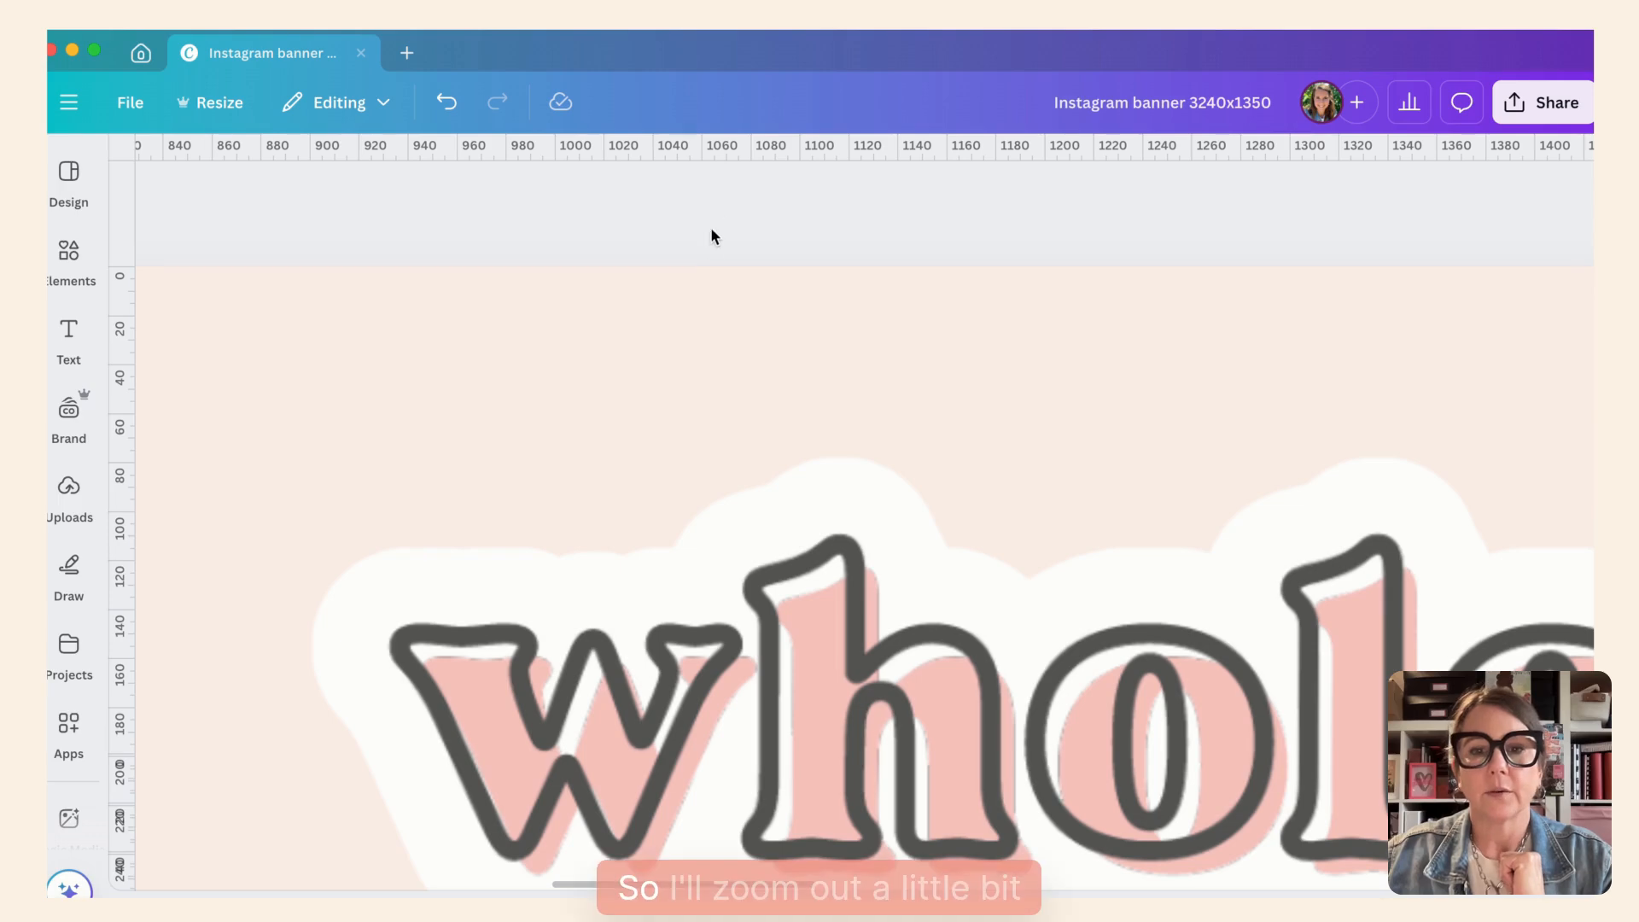
- Add a vertical guide on page 1 and position it at exactly 1080 px
scroll(711, 309, down, 10)
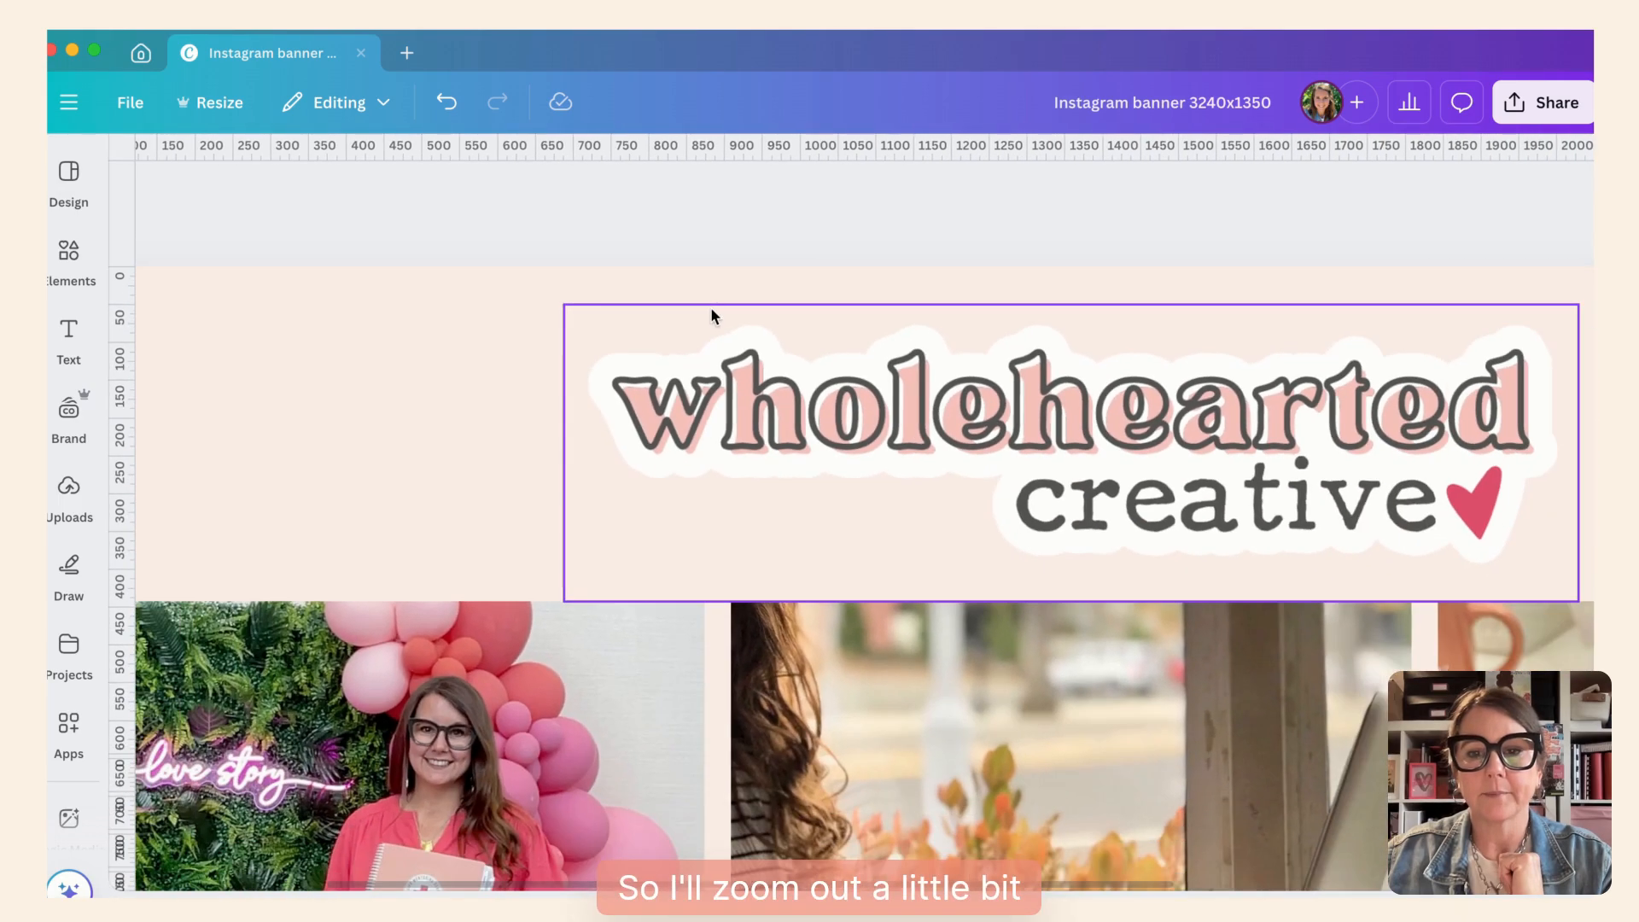
scroll(715, 300, right, 3)
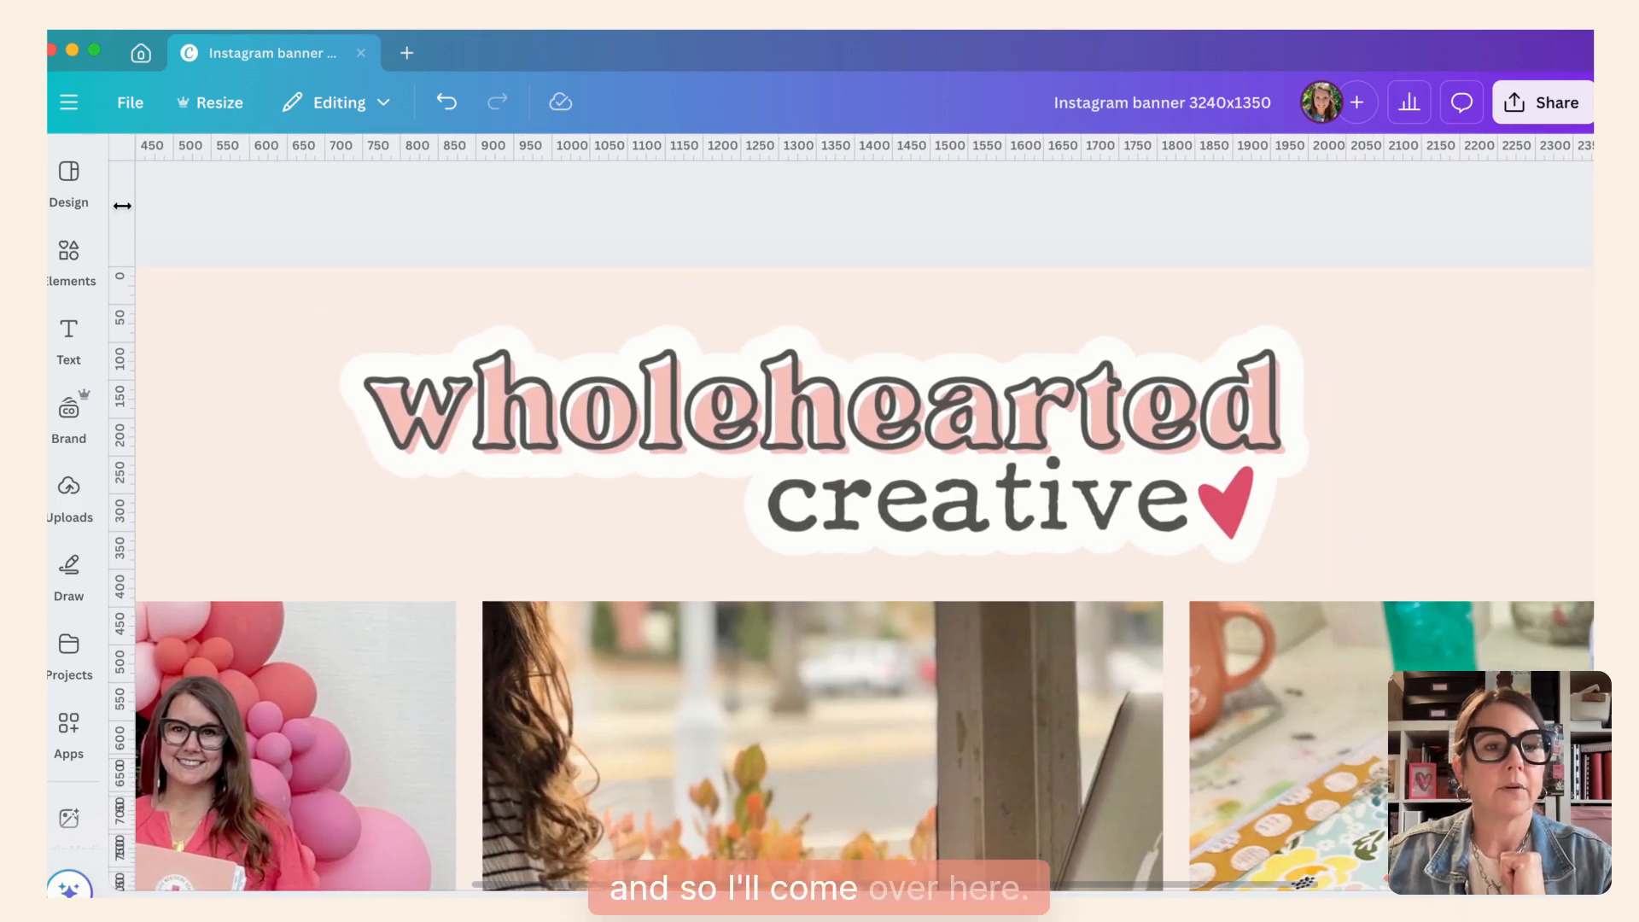
drag(126, 206, 415, 222)
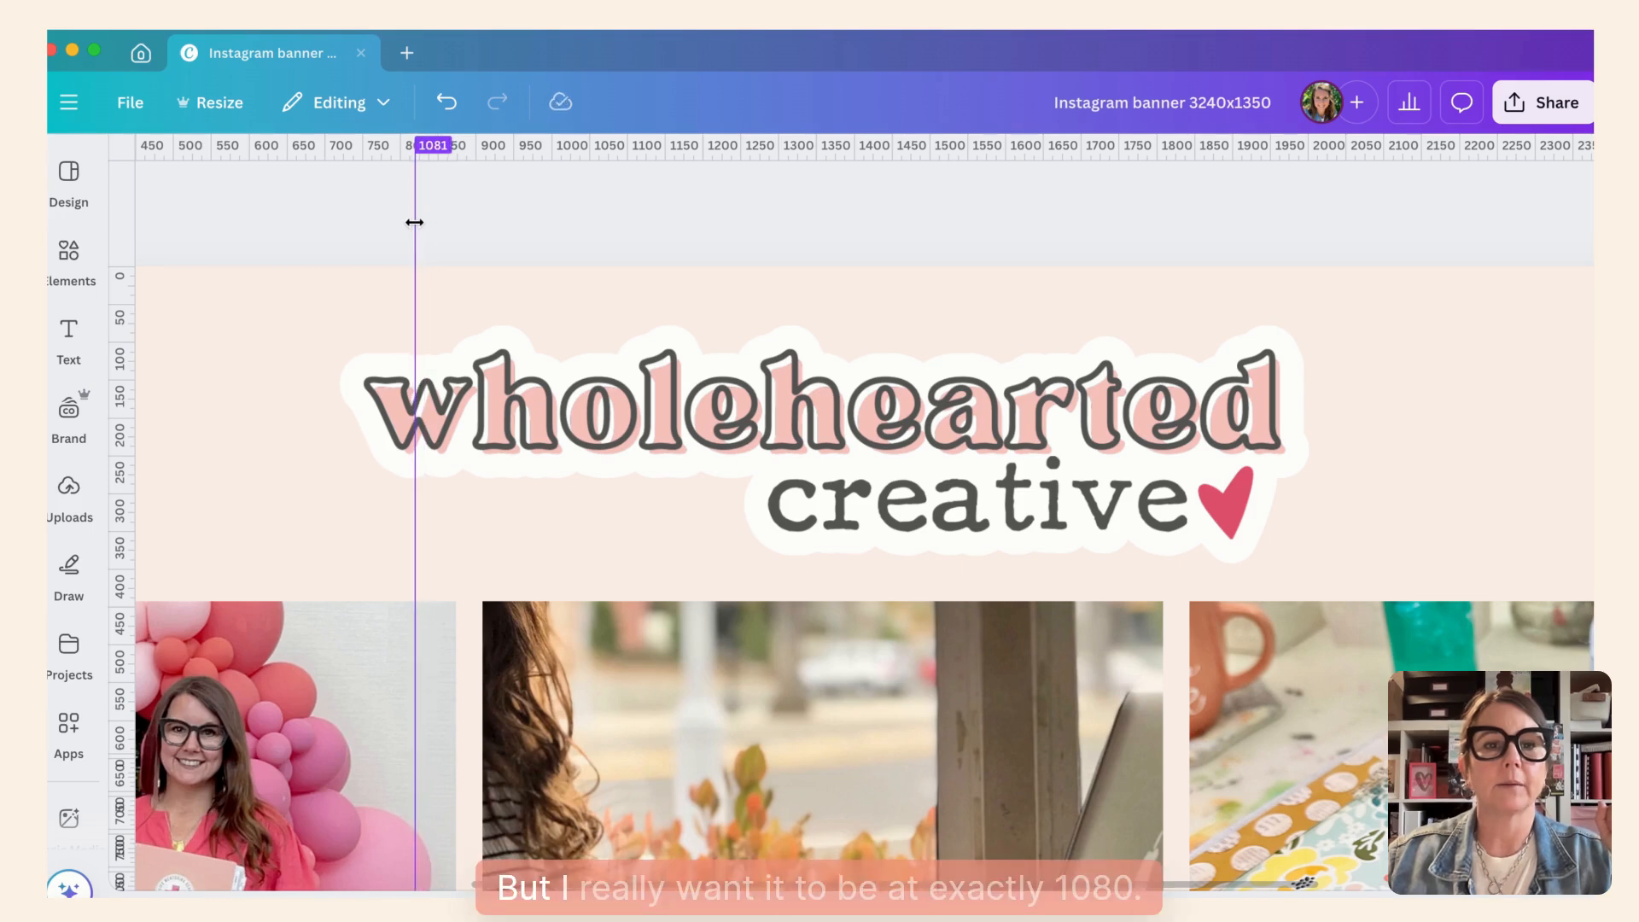
scroll(415, 224, up, 1)
scroll(414, 226, up, 5)
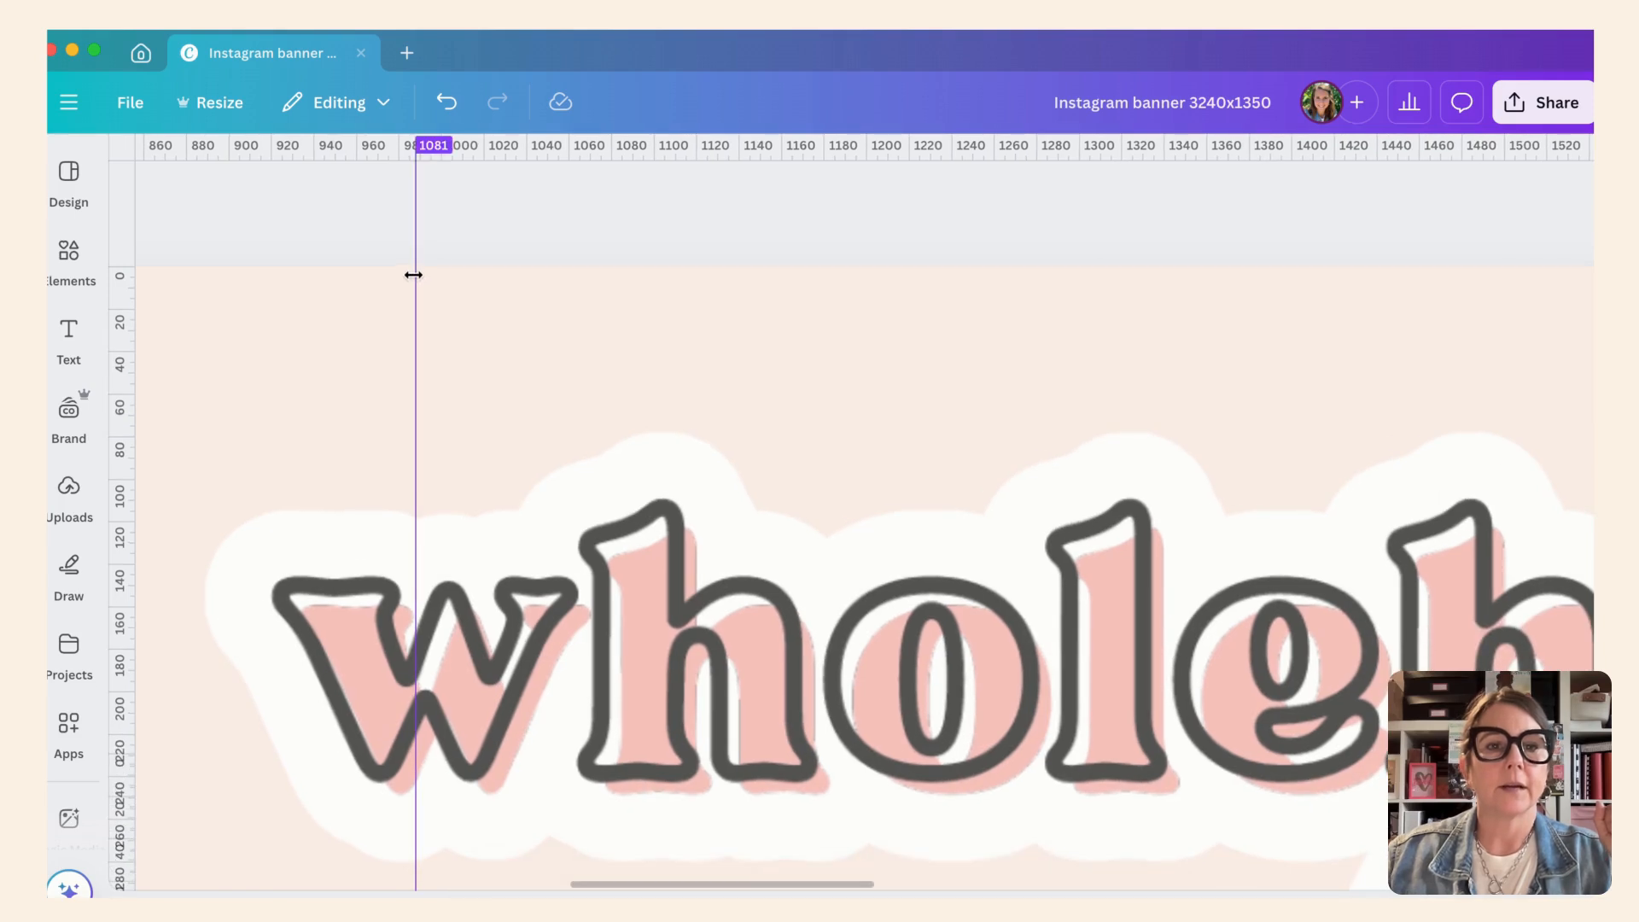
drag(413, 273, 412, 272)
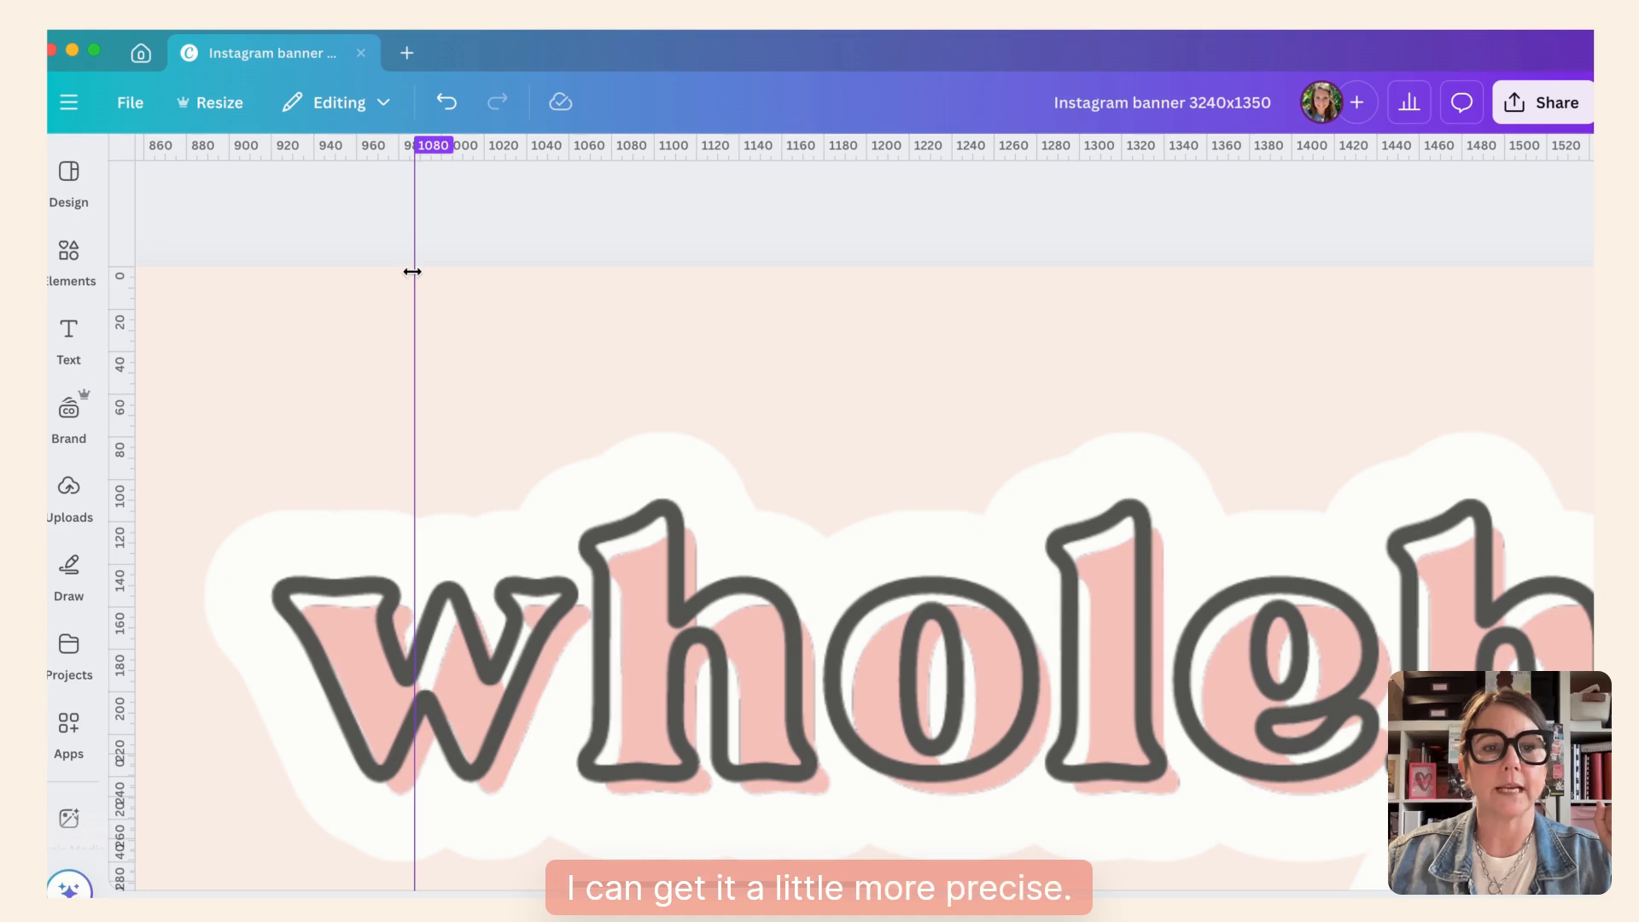
- Add a second vertical guide on page 1 at 2160 px, near the end of the logo
scroll(800, 344, right, 10)
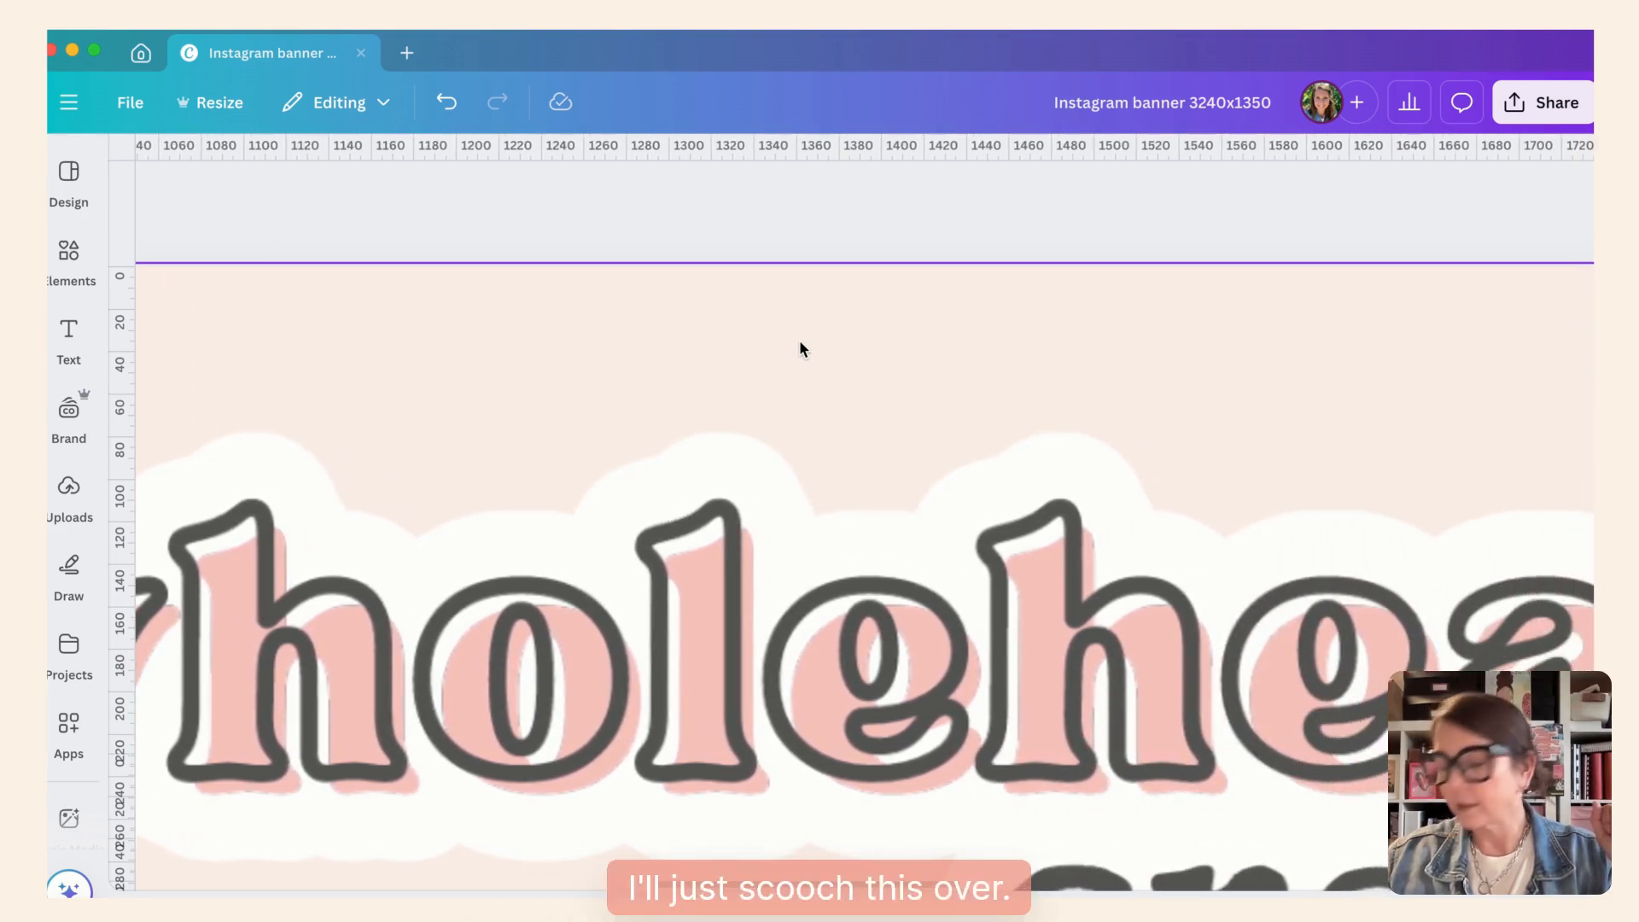
scroll(799, 340, right, 4)
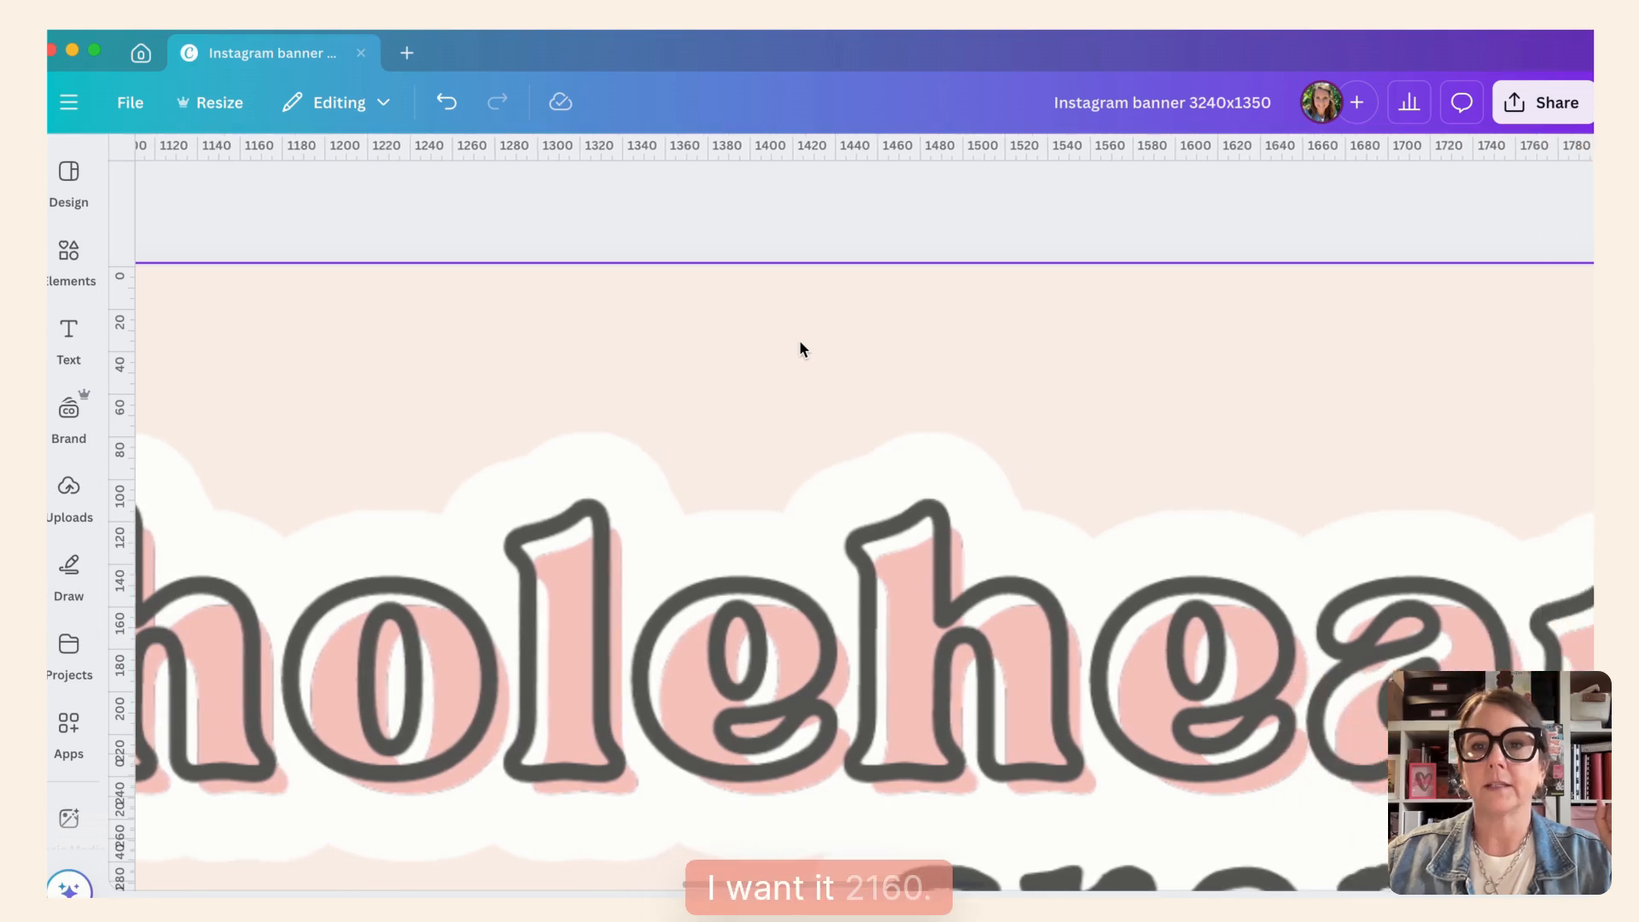
scroll(799, 340, right, 9)
scroll(800, 344, right, 5)
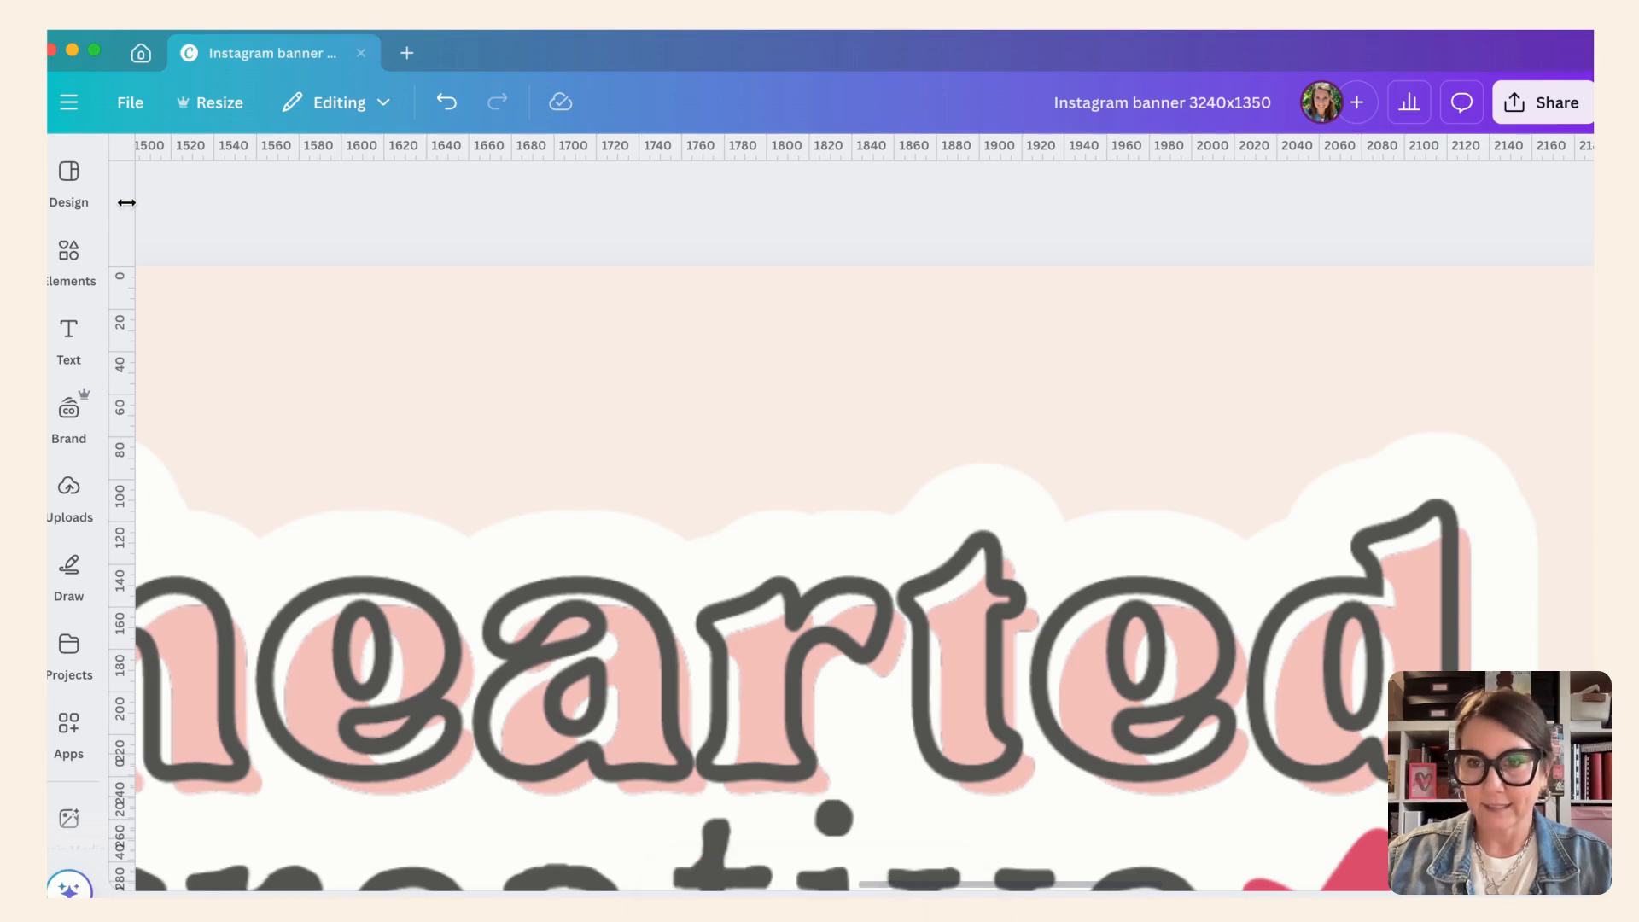
drag(126, 202, 1334, 227)
- Lock all guides in the banner design
scroll(1164, 401, down, 10)
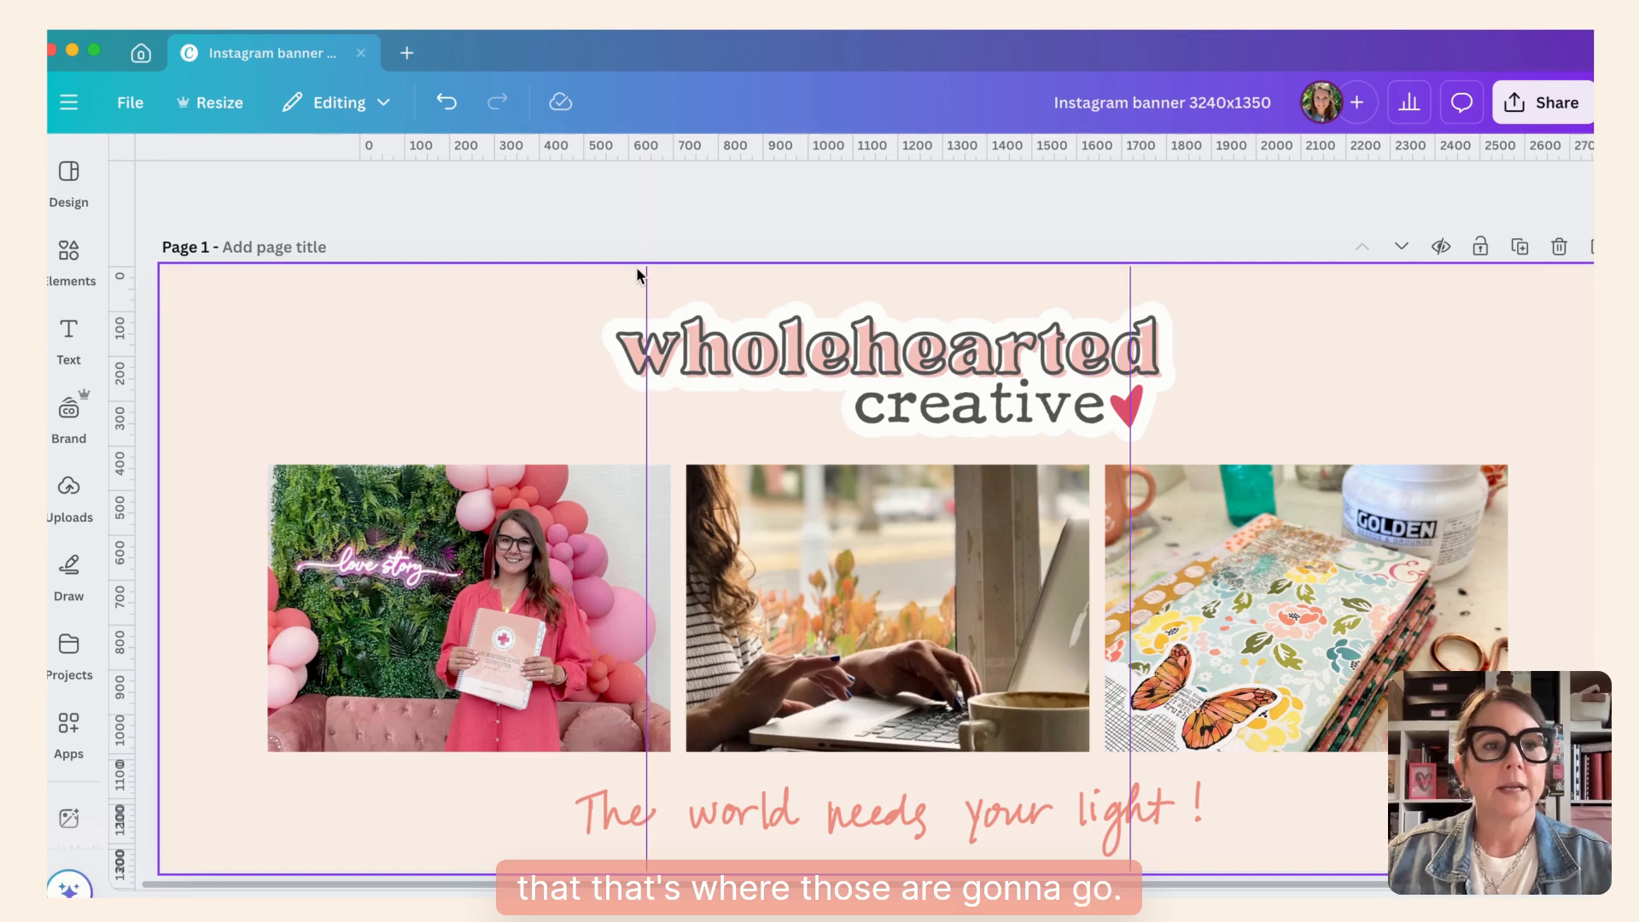
click(134, 106)
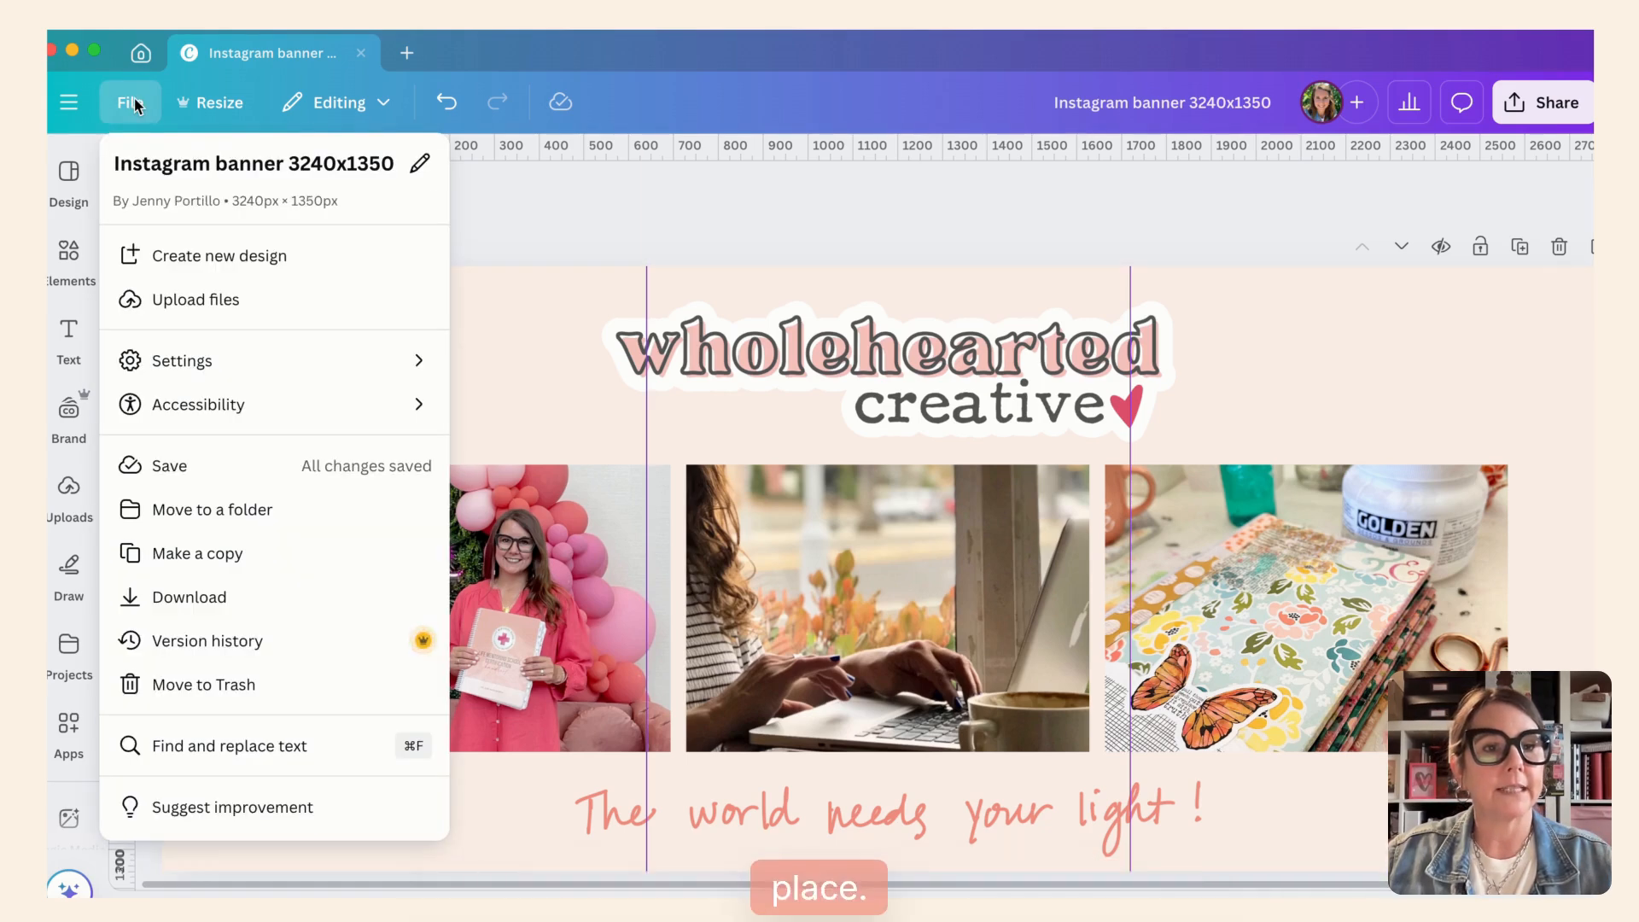
mouse_move(171, 363)
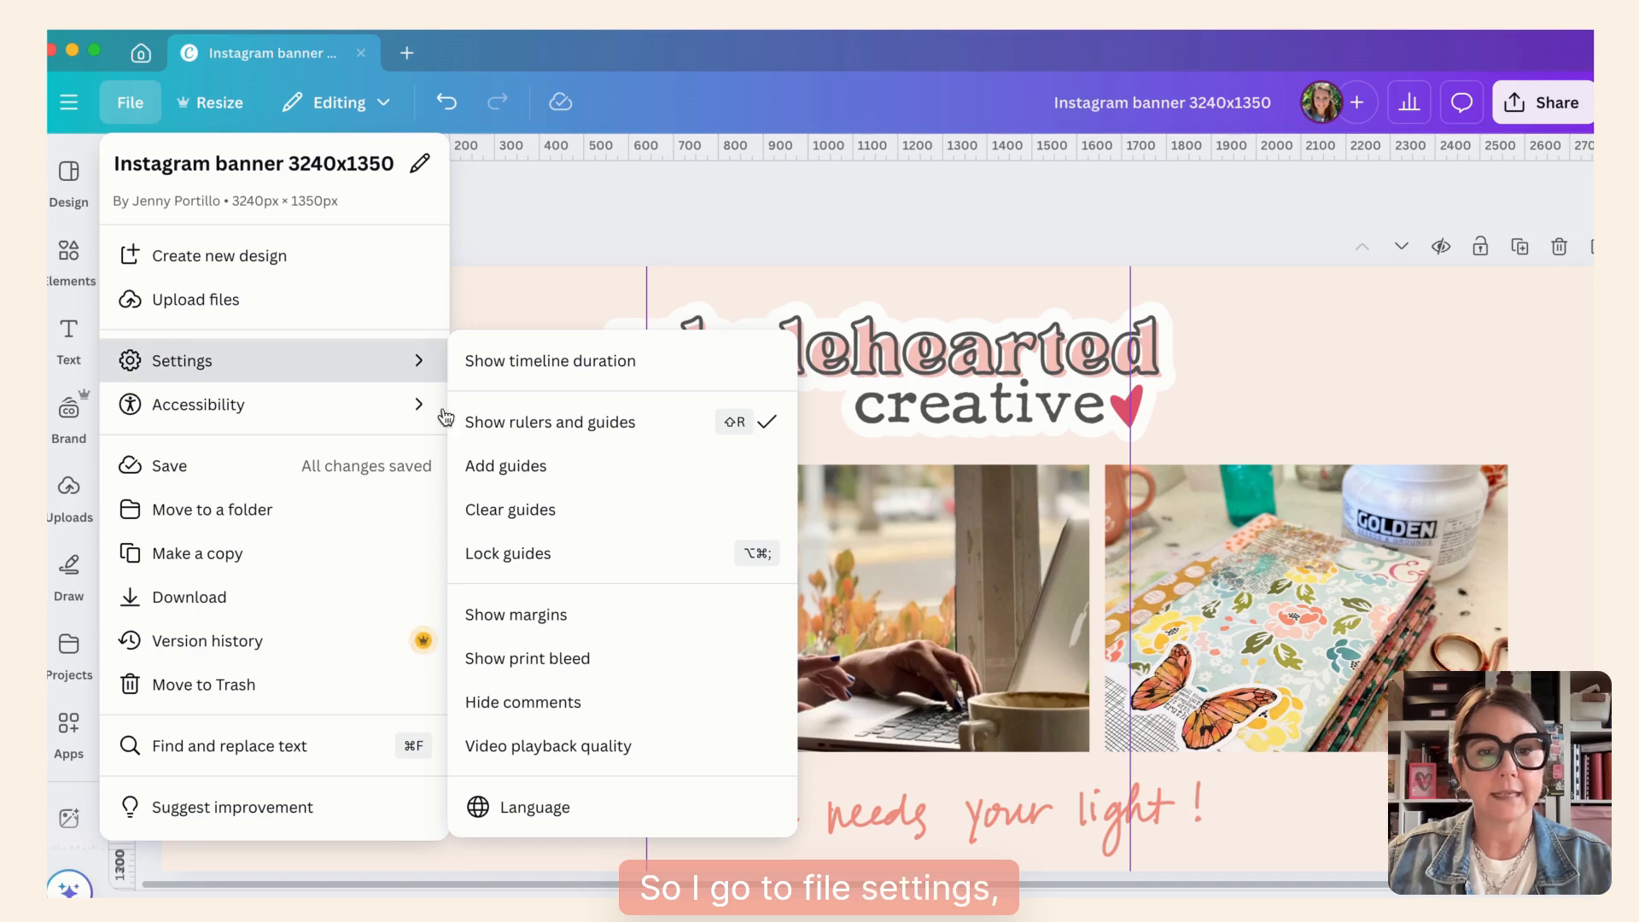
click(546, 553)
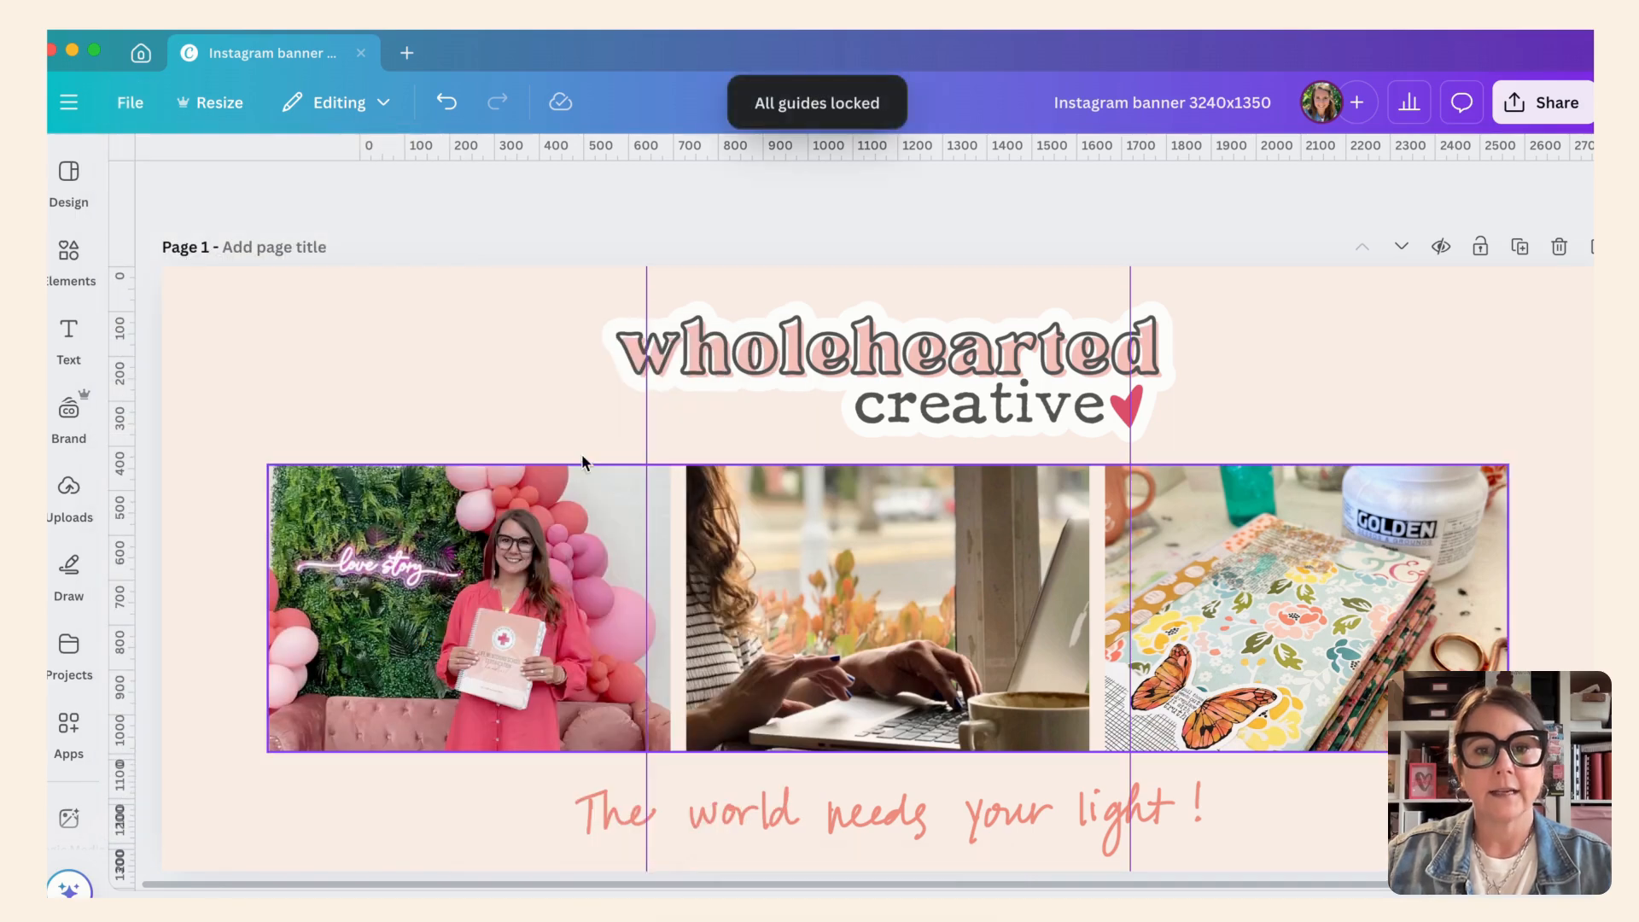
- Test the guide lock on page 1 by trying to grab the logo and the guide crossing it
drag(680, 322, 713, 335)
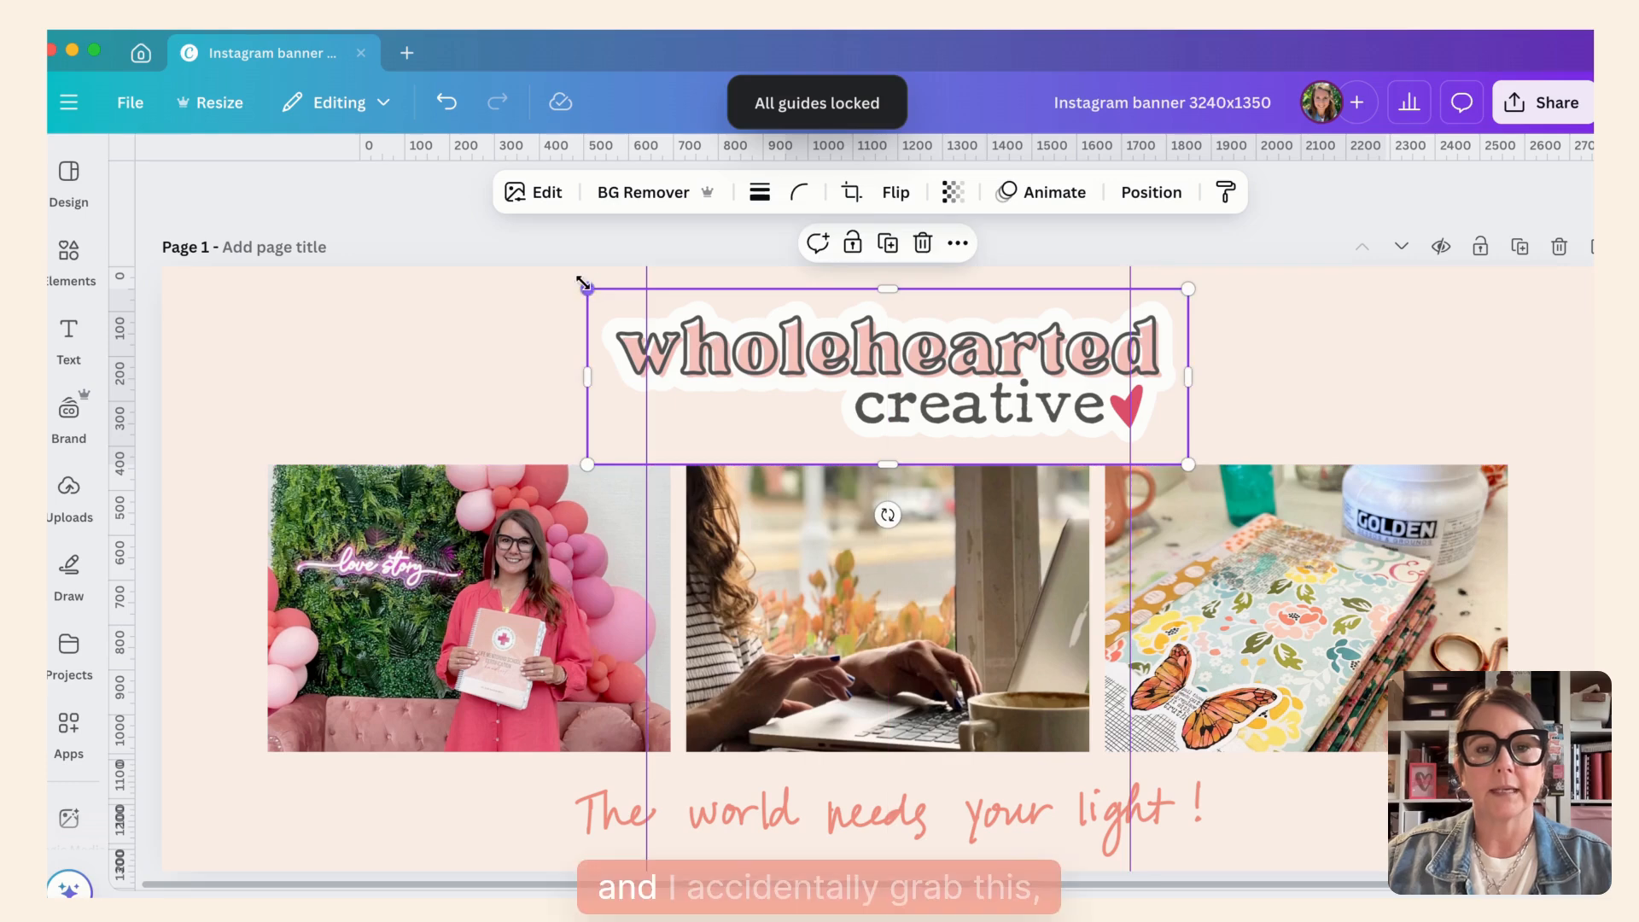
drag(650, 274, 654, 275)
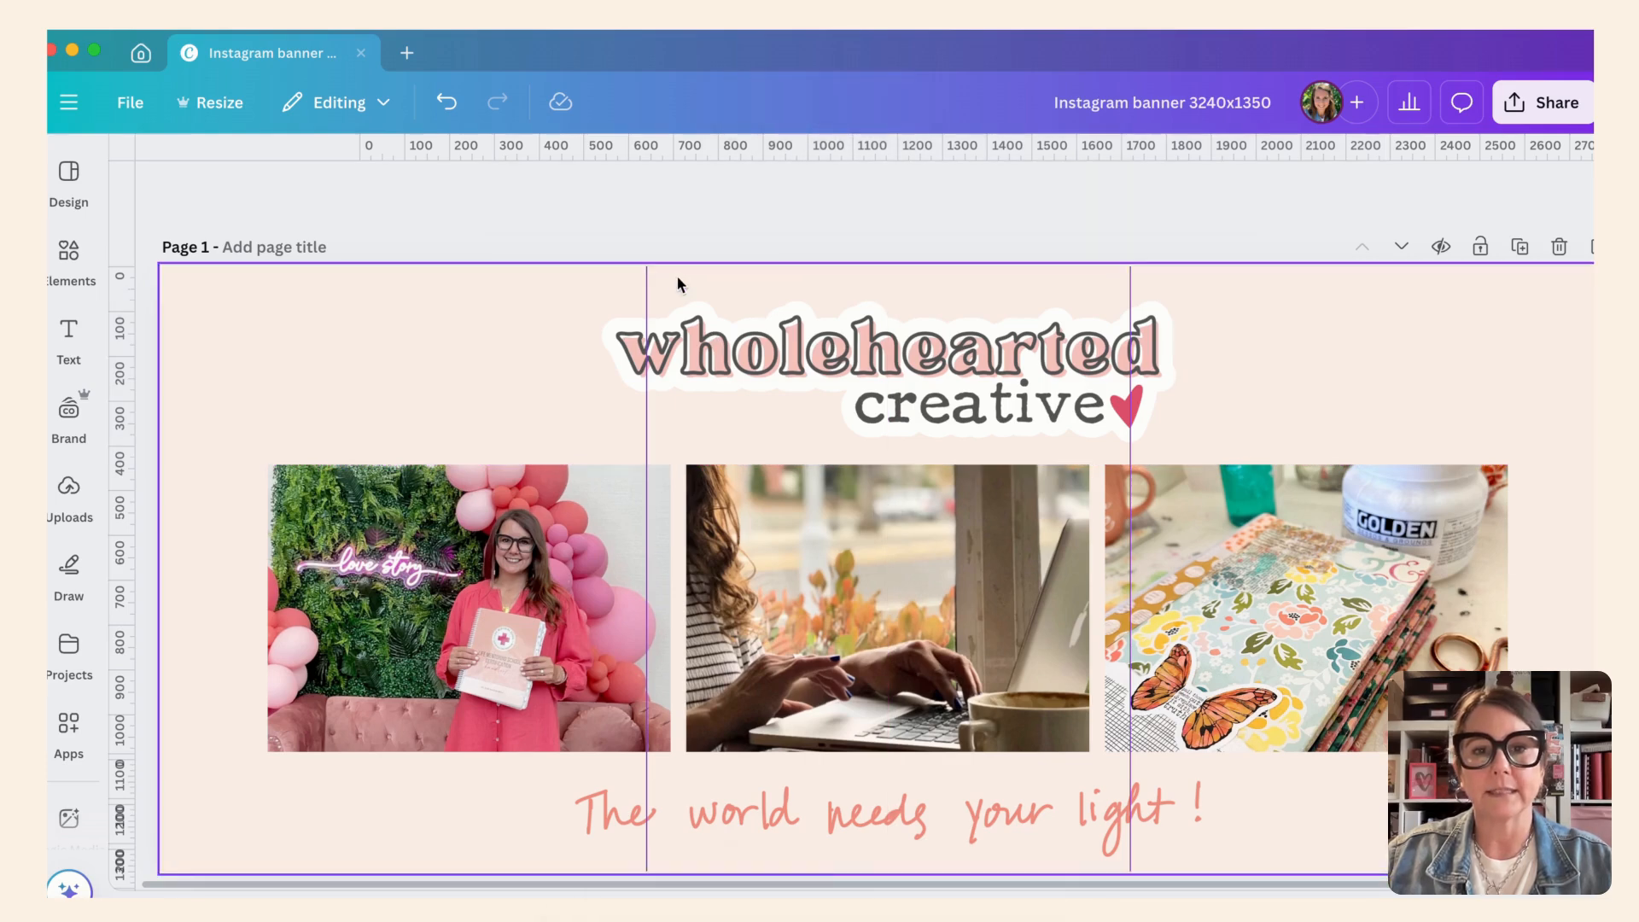
mouse_move(916, 345)
mouse_down()
mouse_move(886, 345)
mouse_move(920, 352)
mouse_up()
- Show the coffee rack card template used for page 2 and browse its similar templates
scroll(864, 659, down, 5)
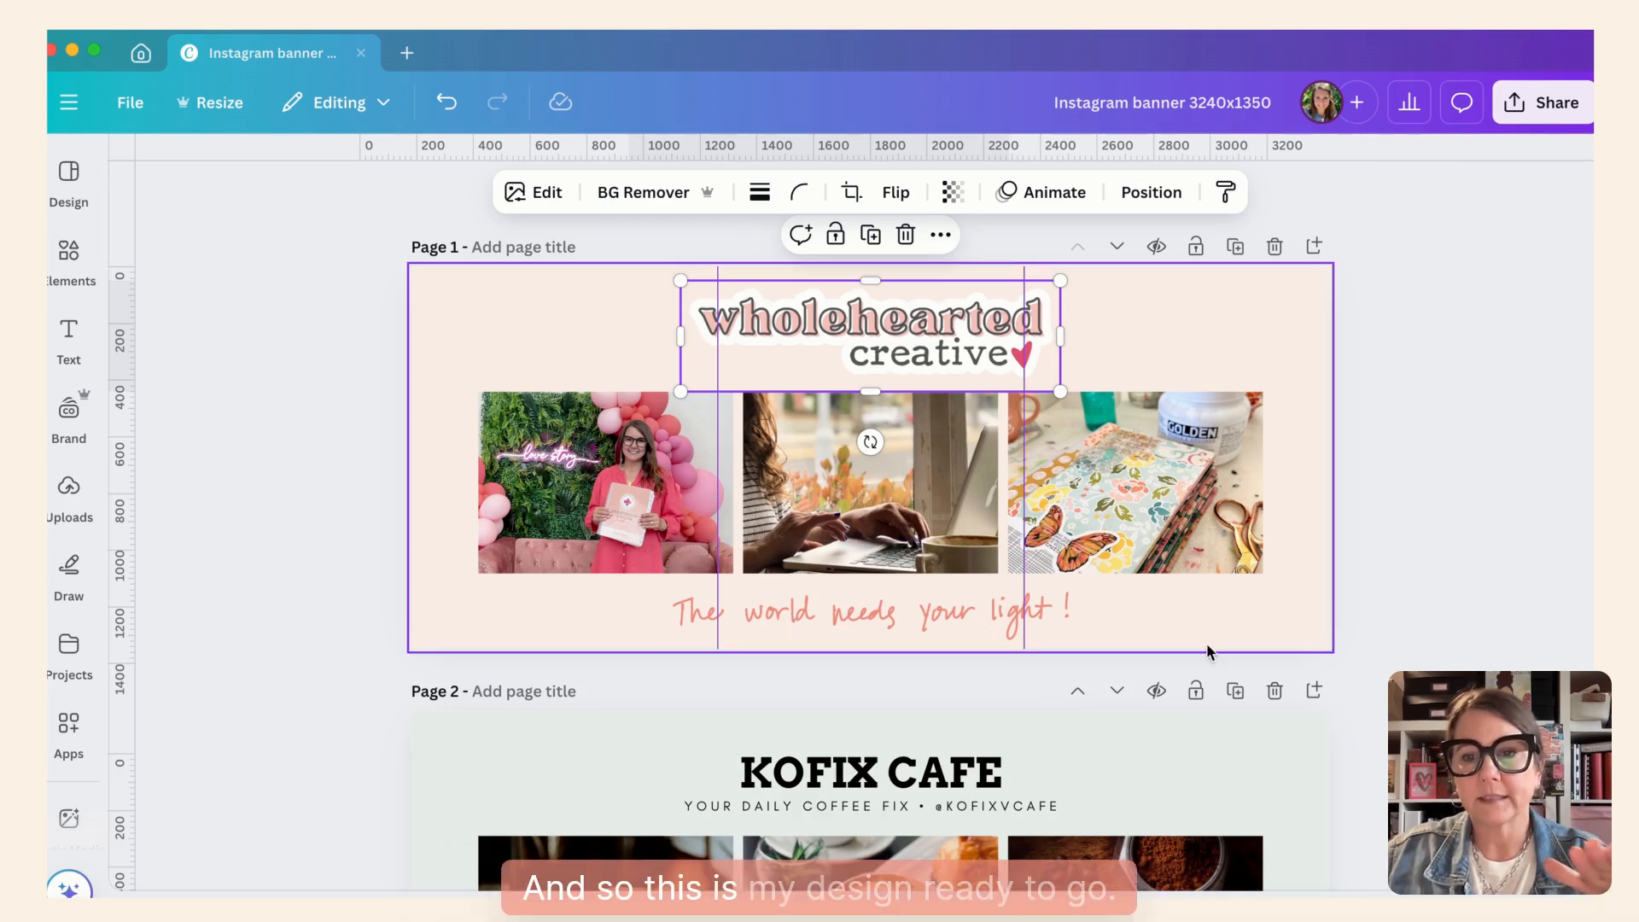
scroll(1341, 777, down, 2)
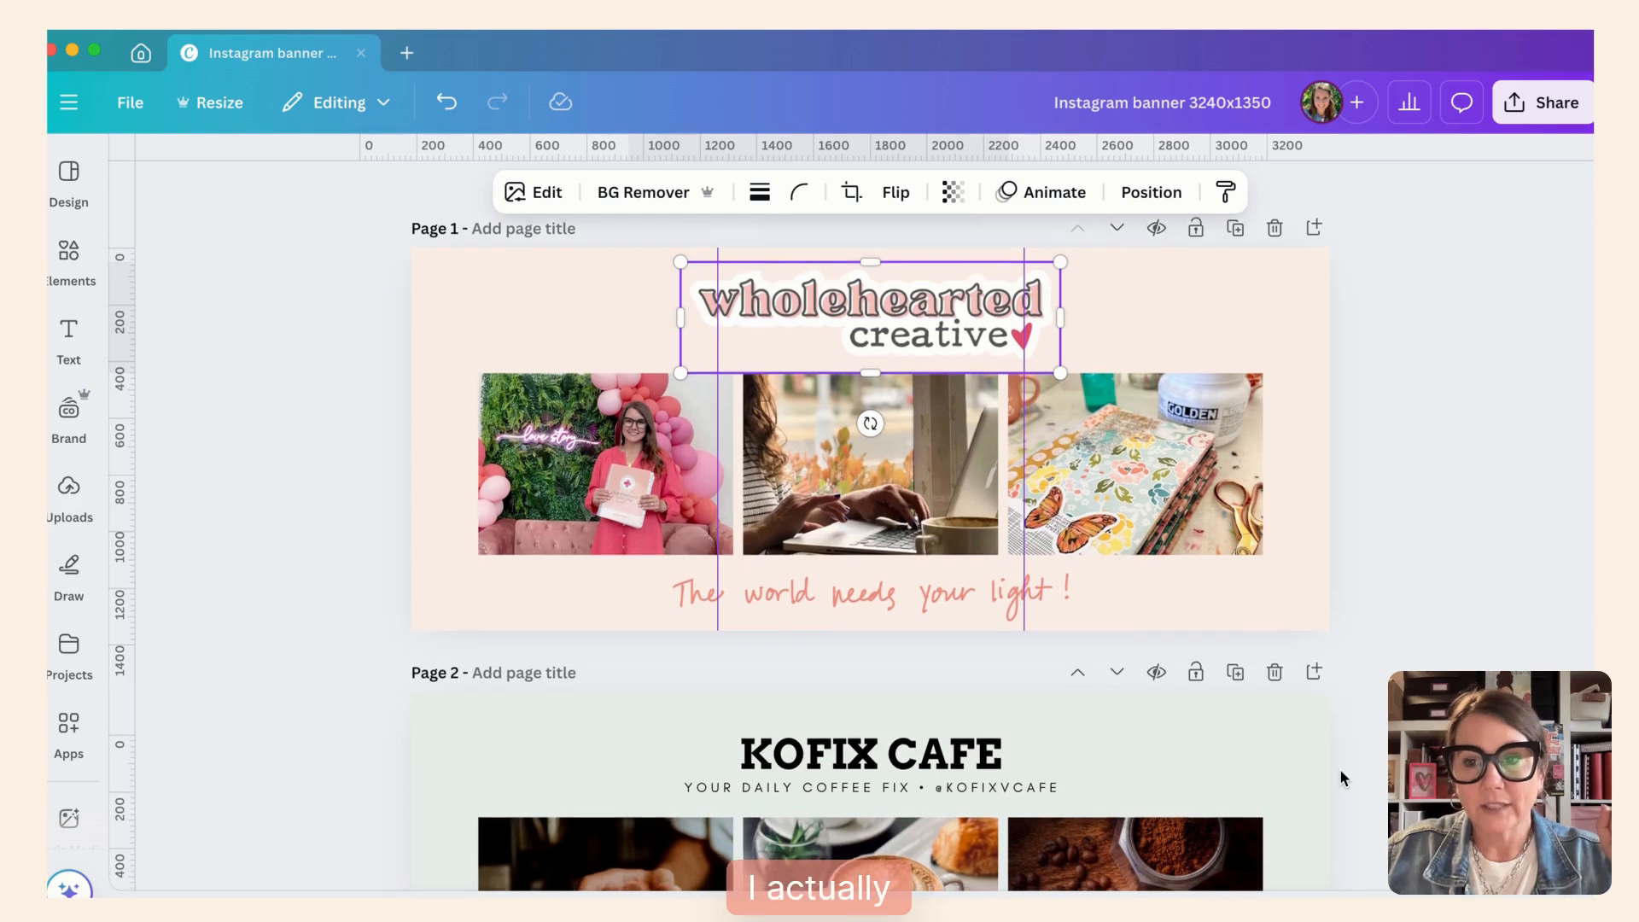
scroll(1339, 768, down, 4)
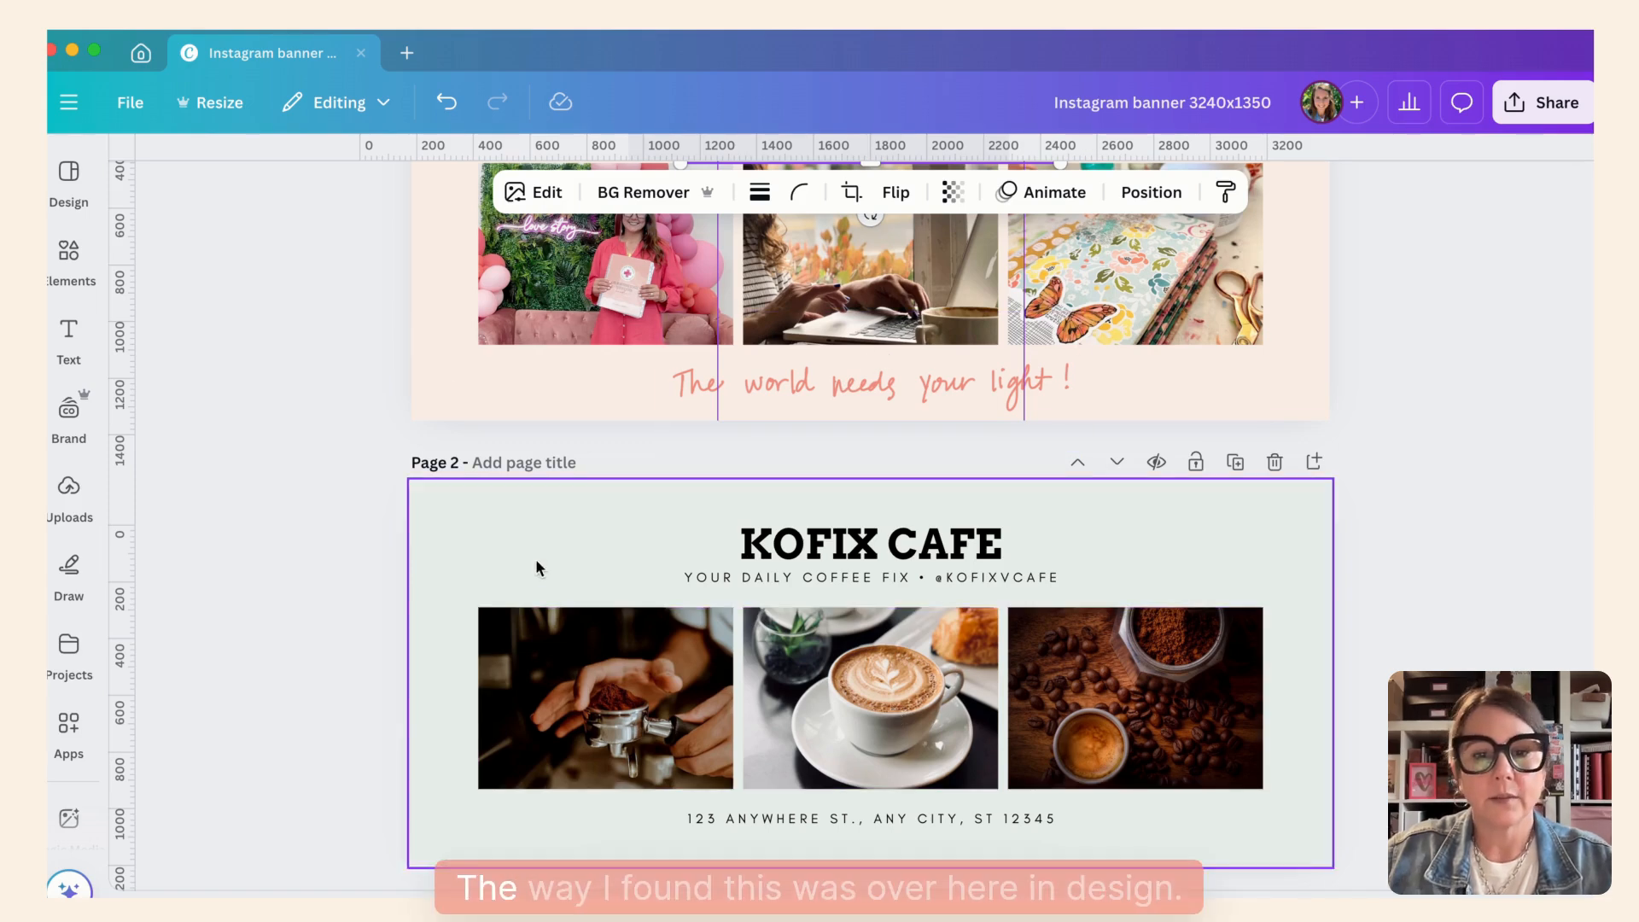
click(70, 176)
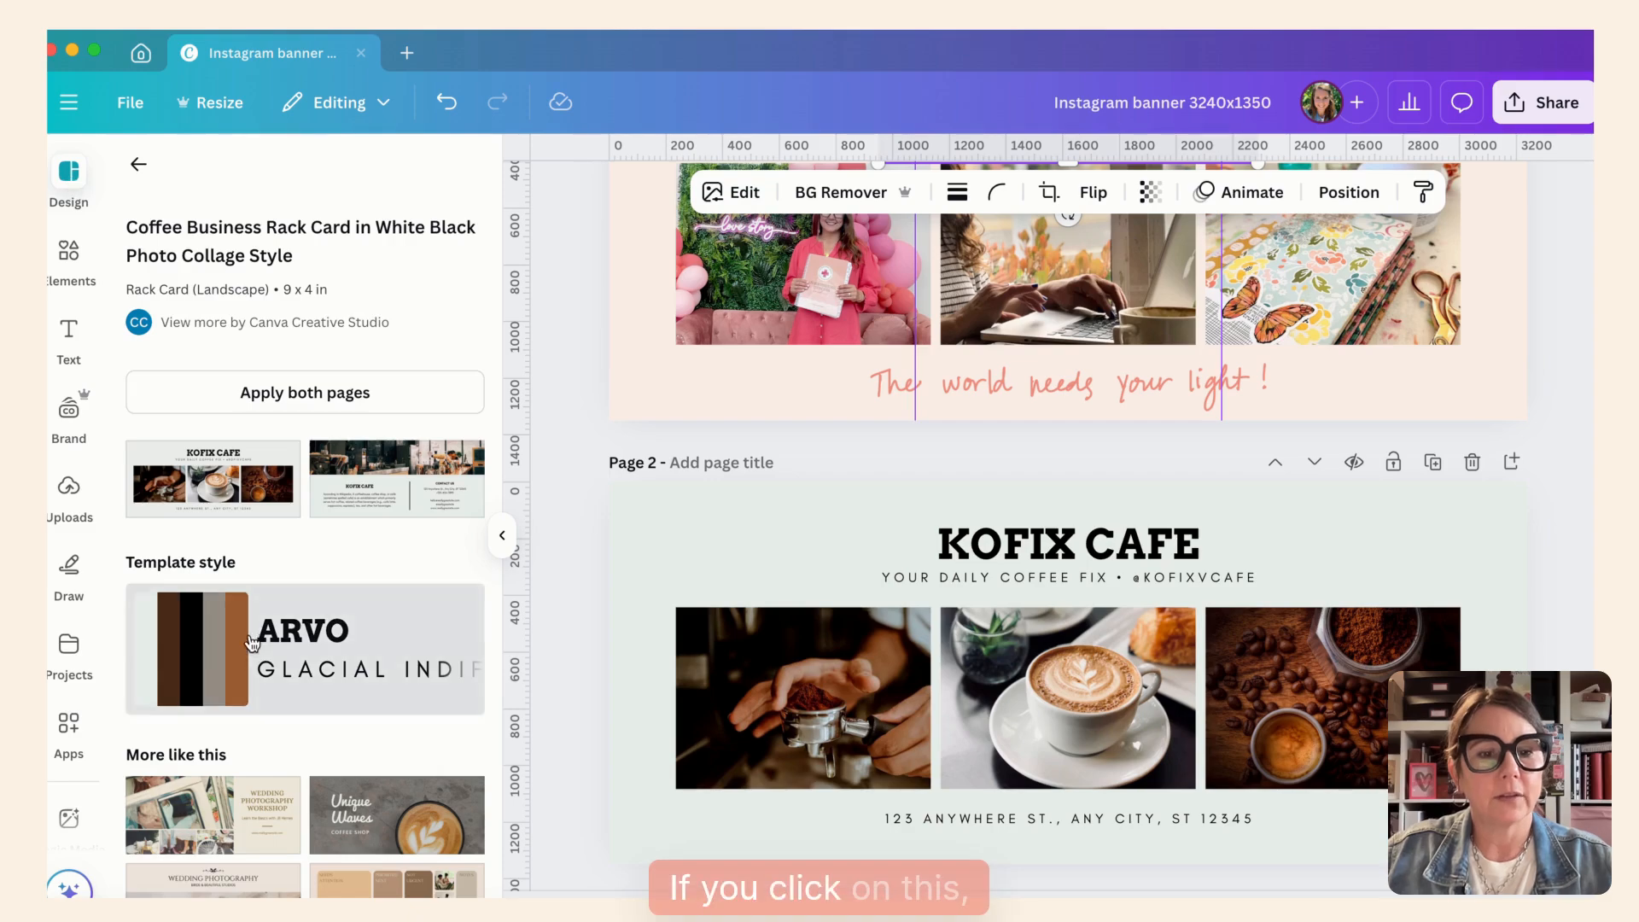
scroll(250, 642, down, 5)
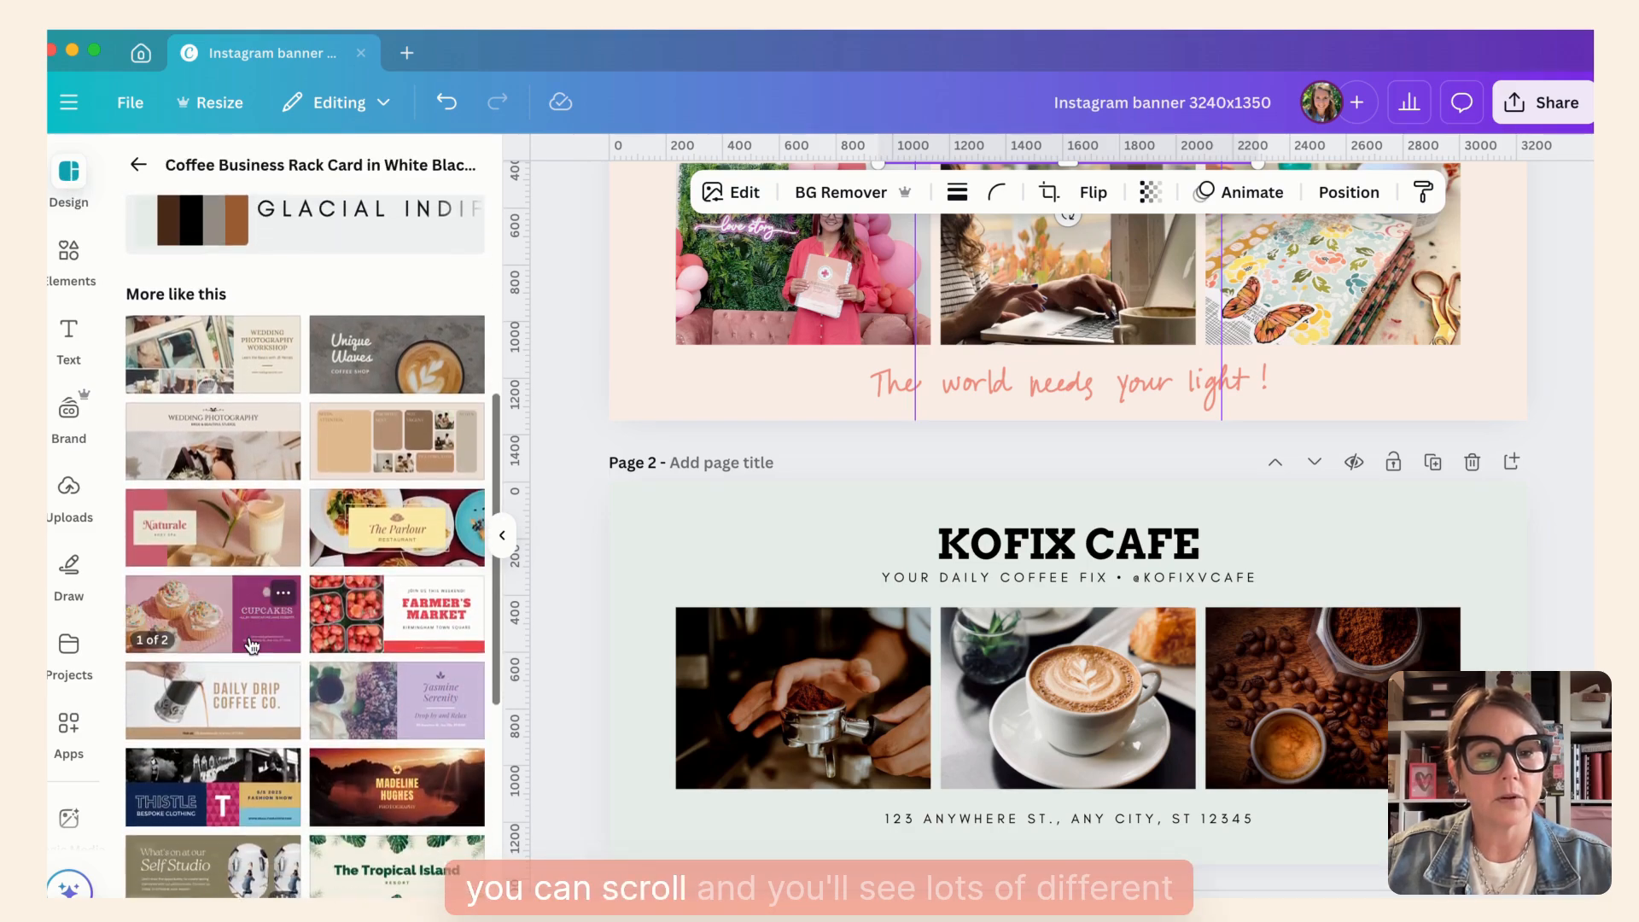
scroll(249, 645, down, 6)
scroll(251, 642, up, 9)
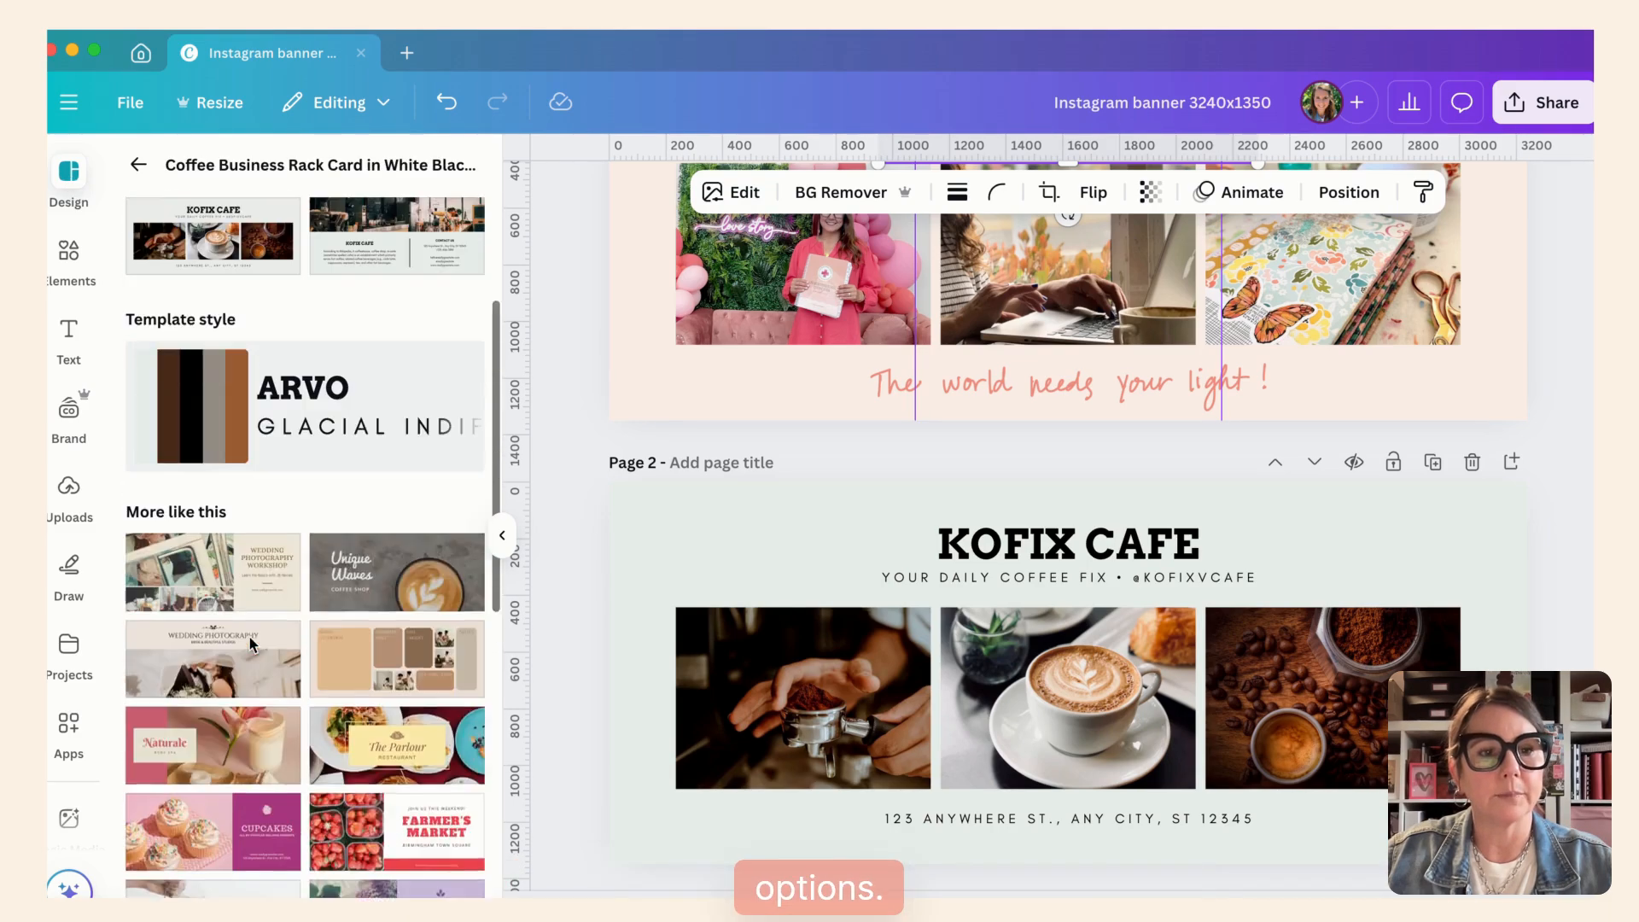
scroll(252, 642, up, 3)
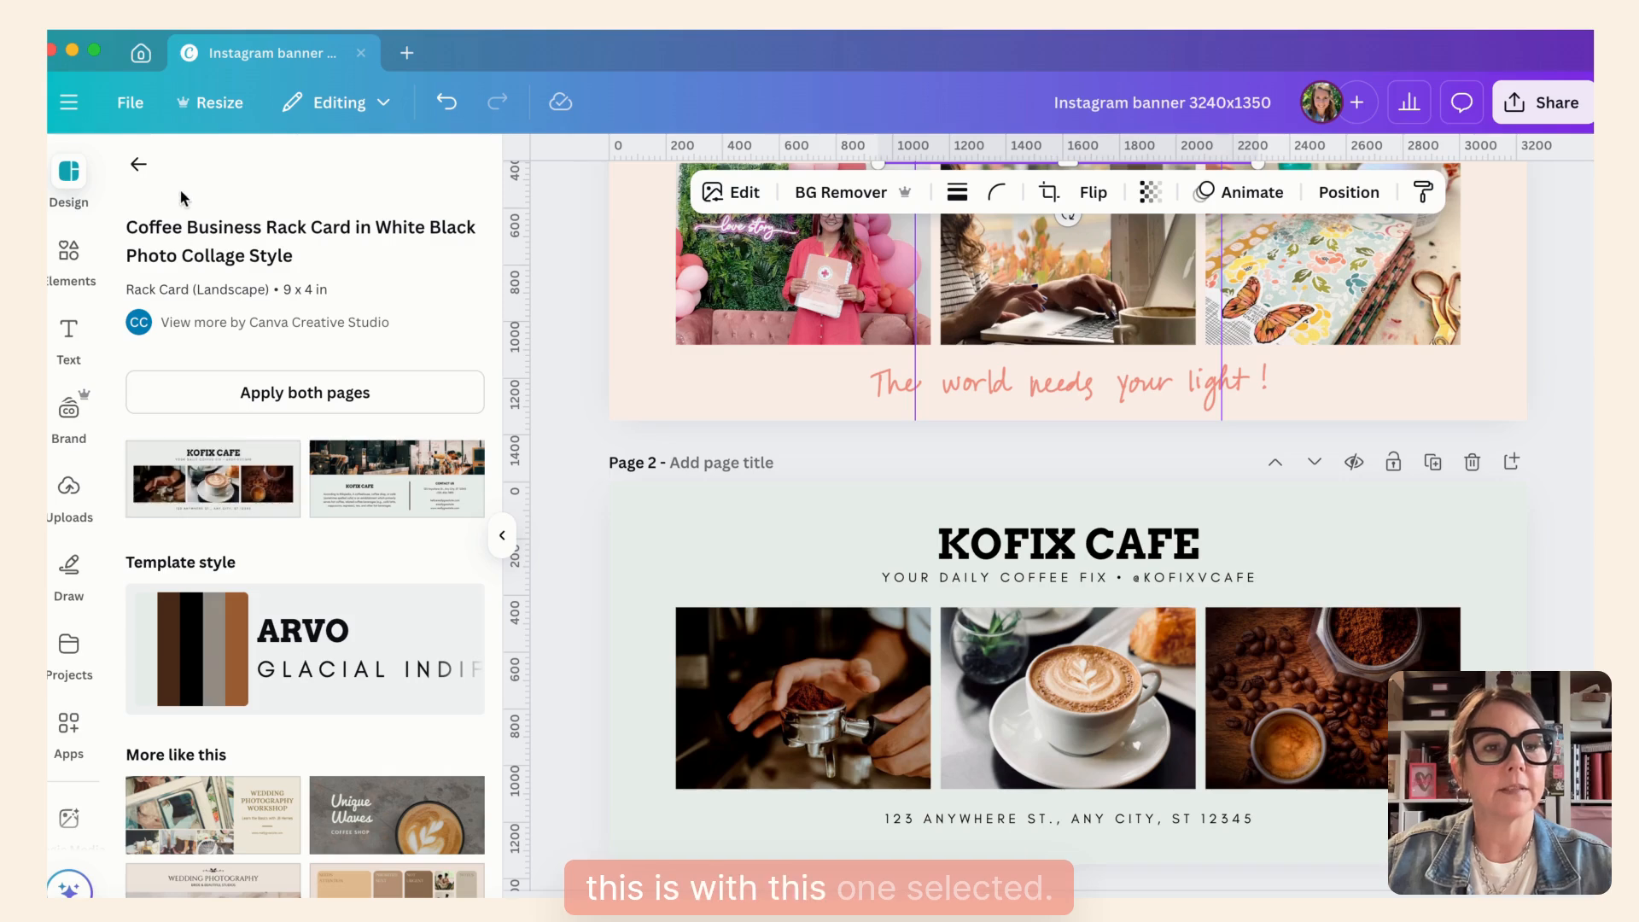
- Return to the full template list, browse all results, and close the template browser
click(136, 168)
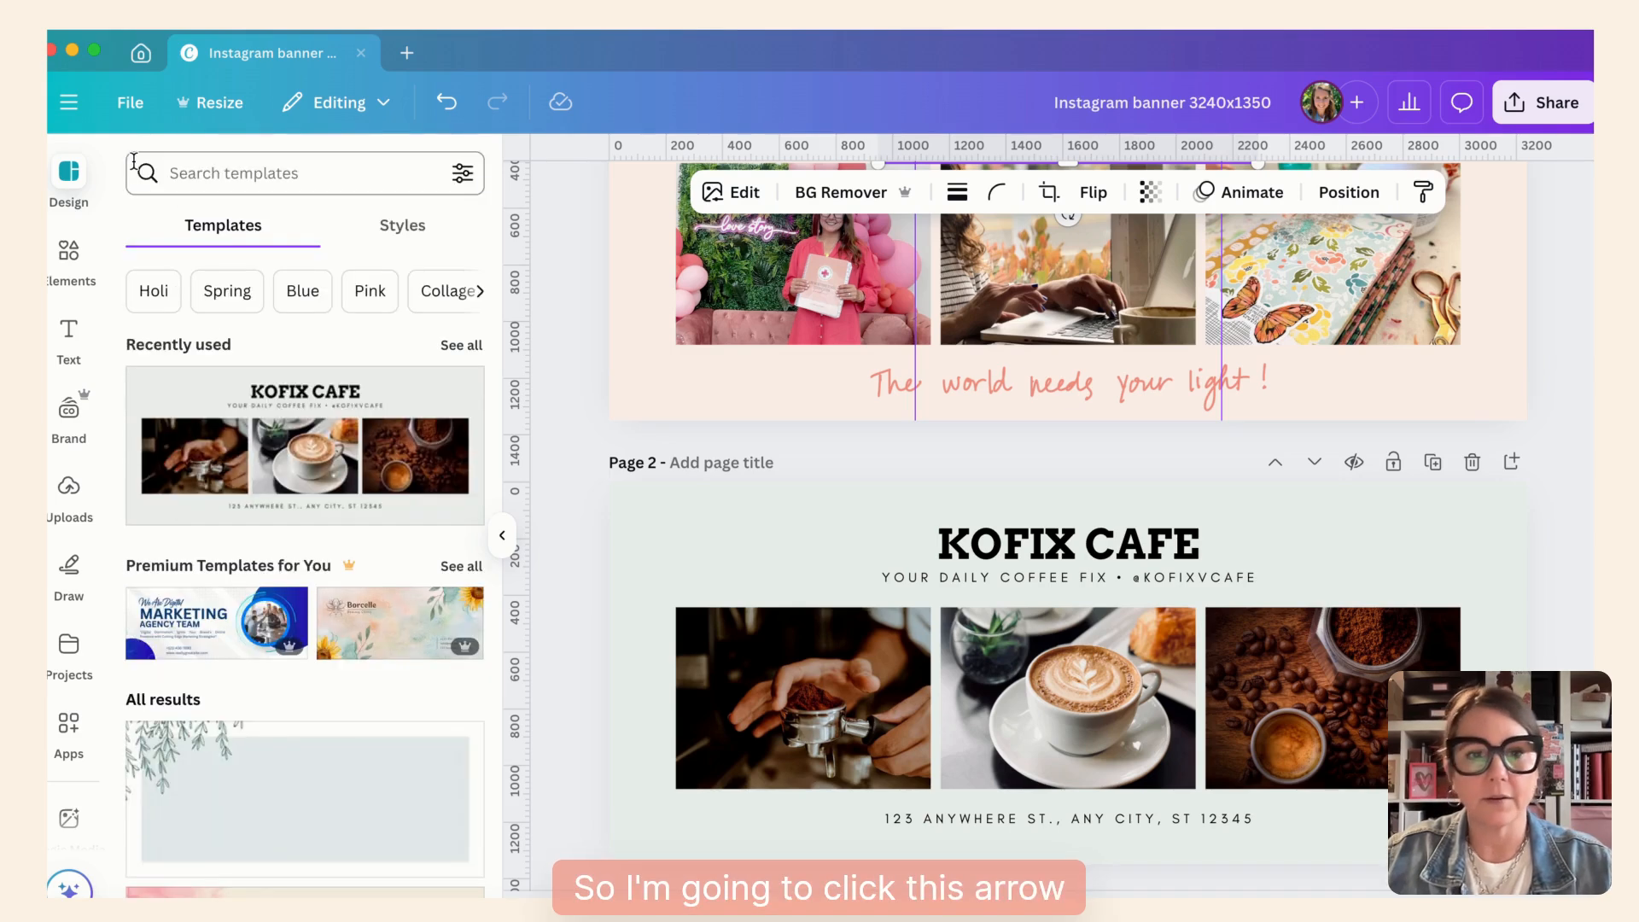
scroll(286, 617, down, 10)
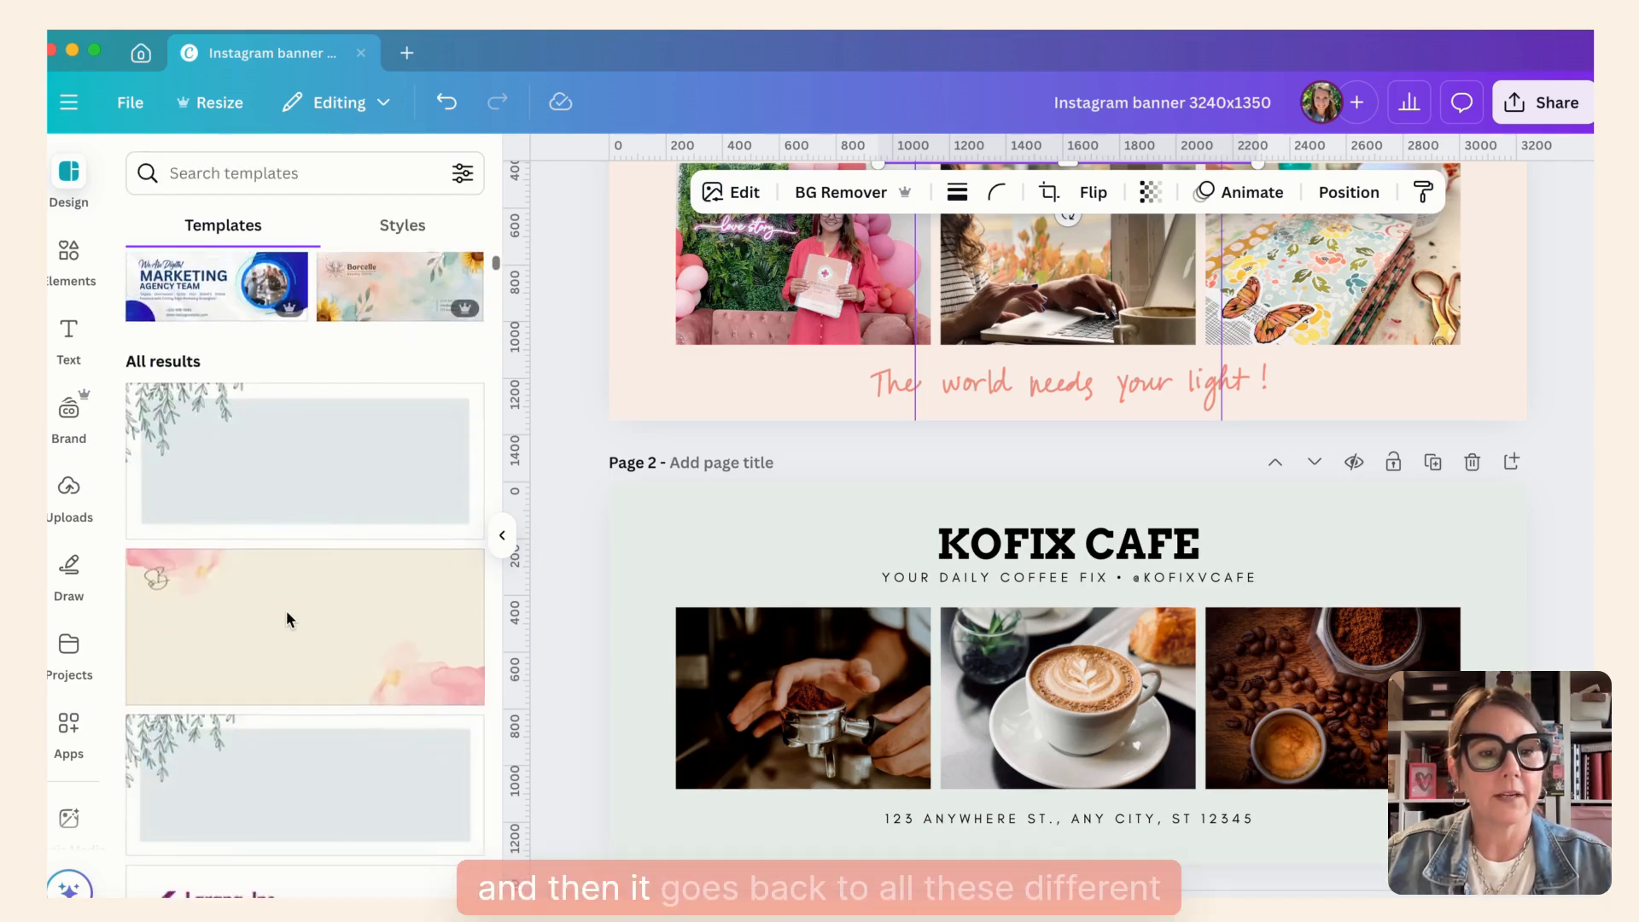
scroll(290, 621, down, 2)
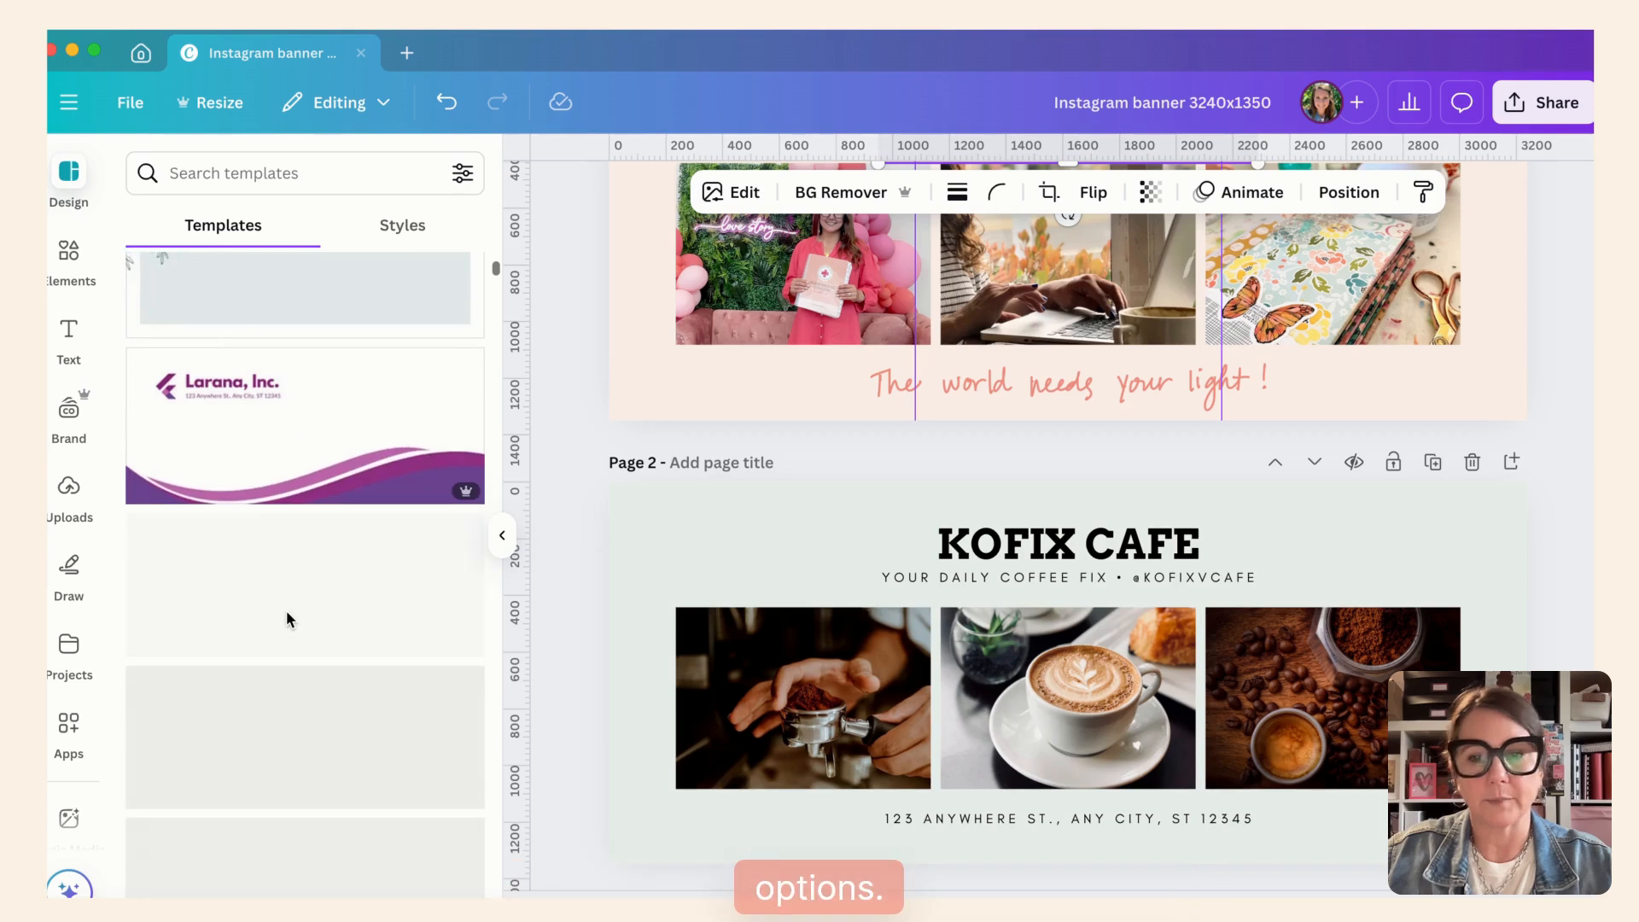
scroll(289, 621, down, 5)
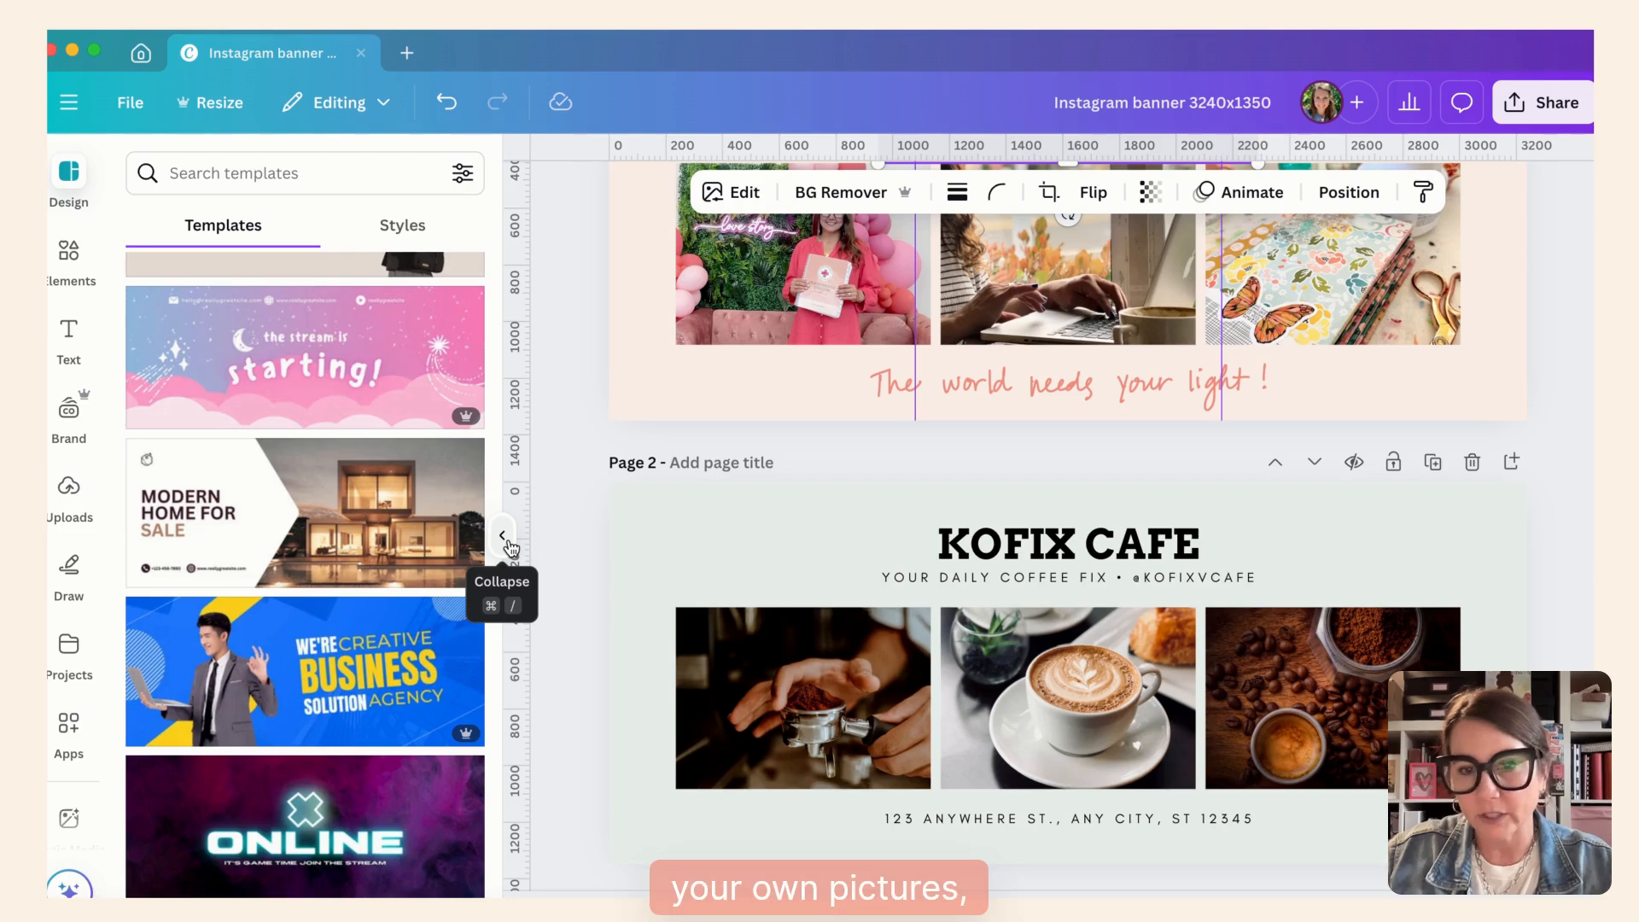
click(579, 445)
scroll(588, 534, up, 1)
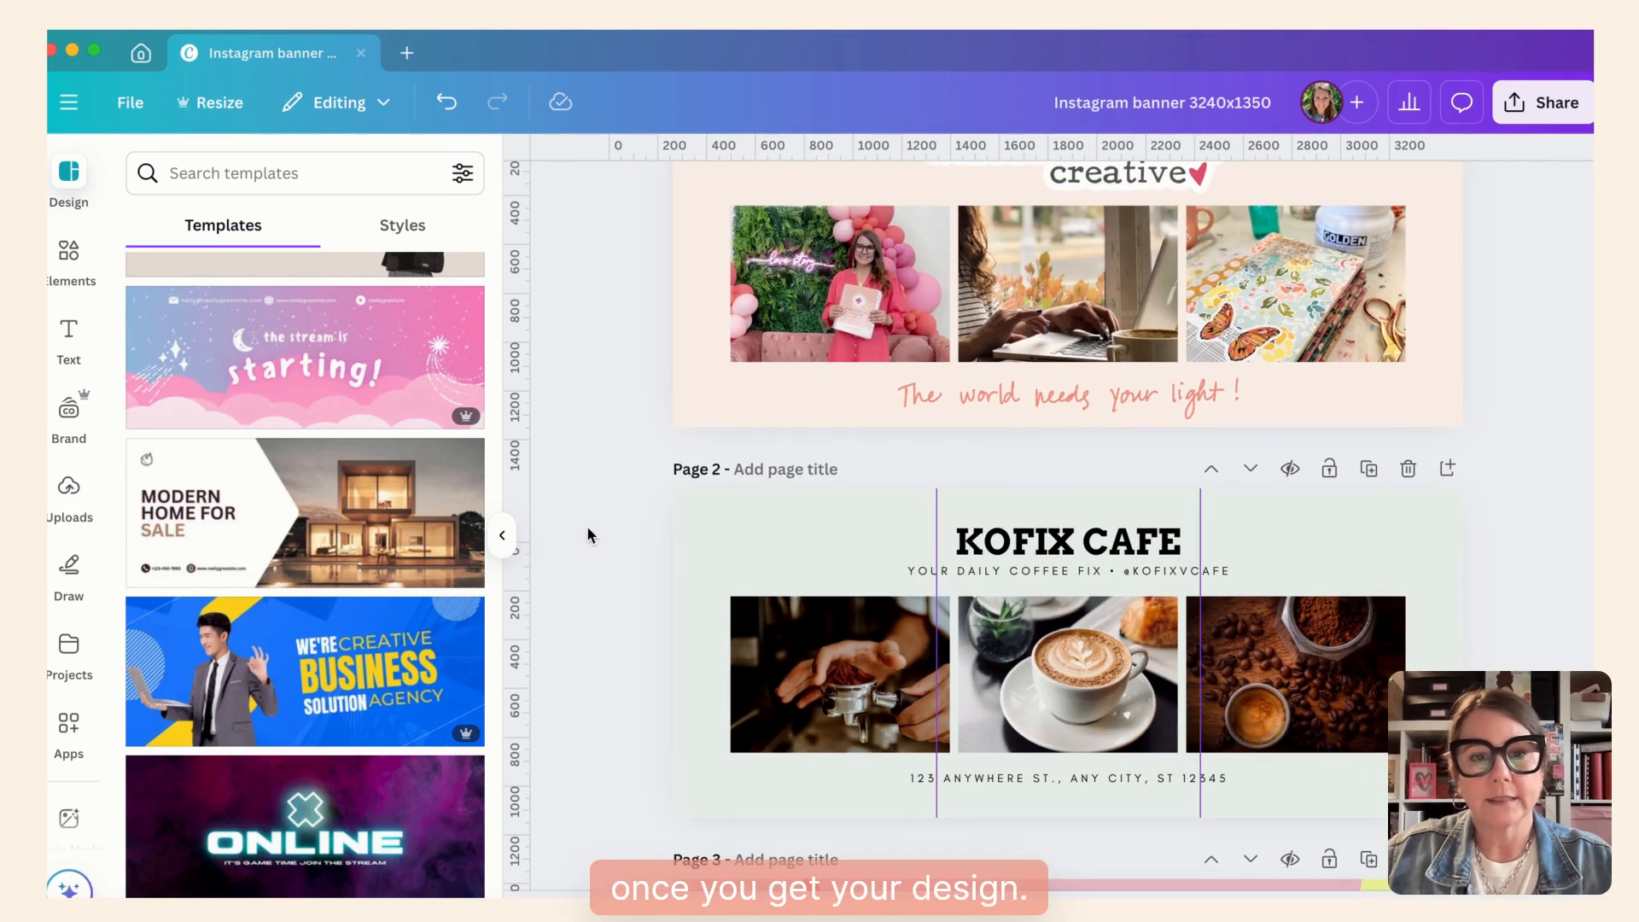
click(502, 535)
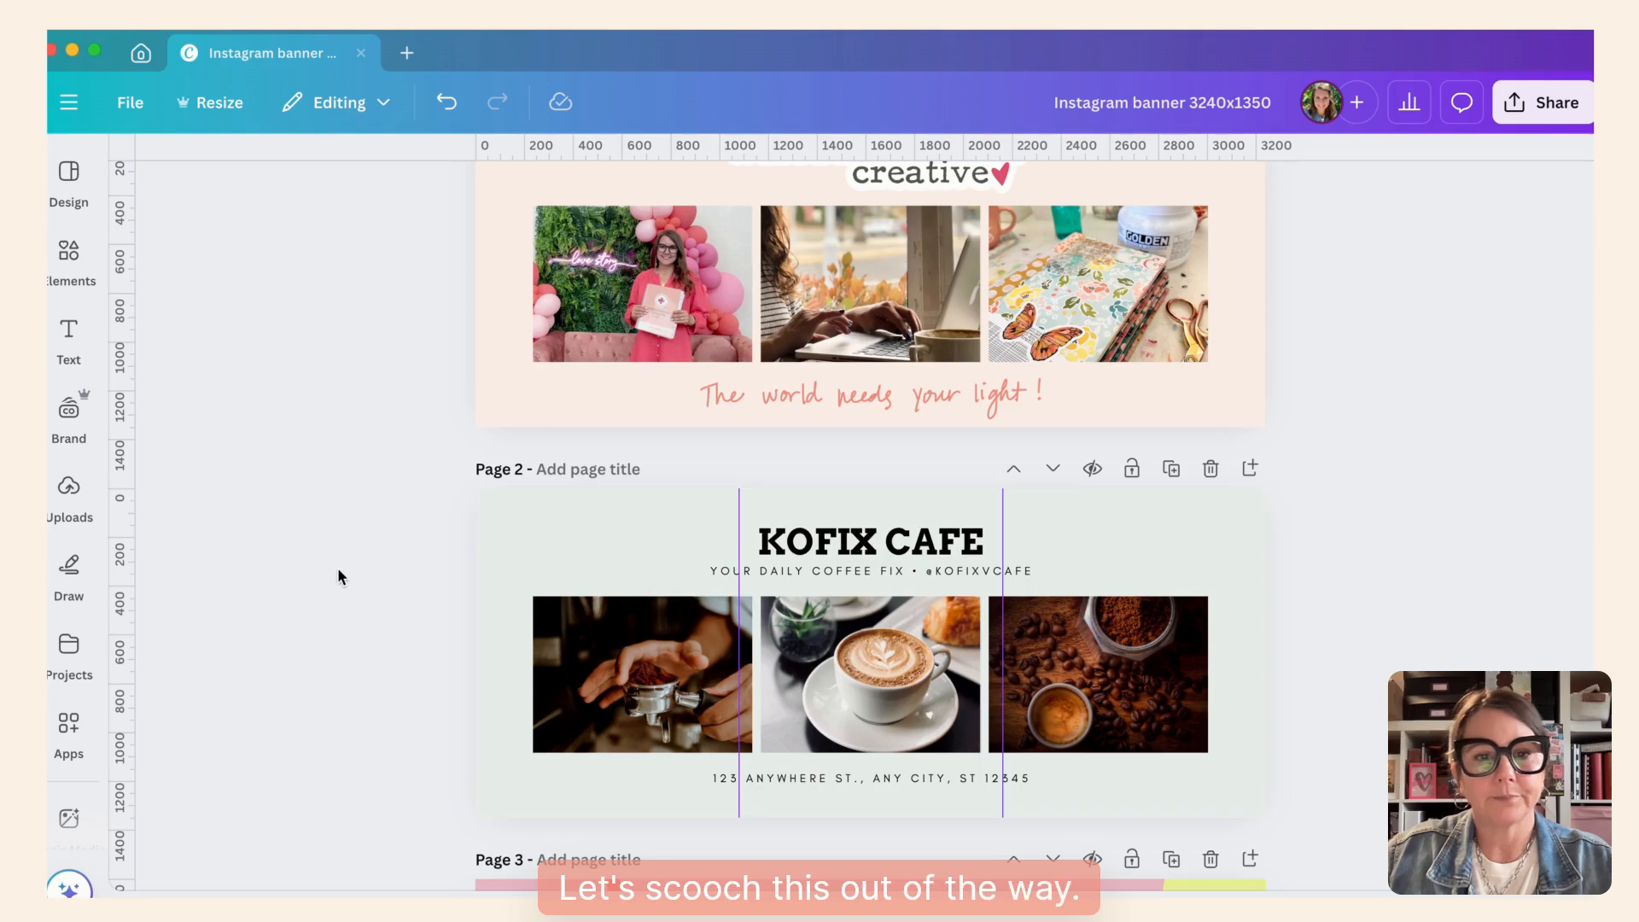
- Look through the sample banner designs on pages 2 to 6, and return to page 1
scroll(347, 673, down, 3)
scroll(347, 674, down, 6)
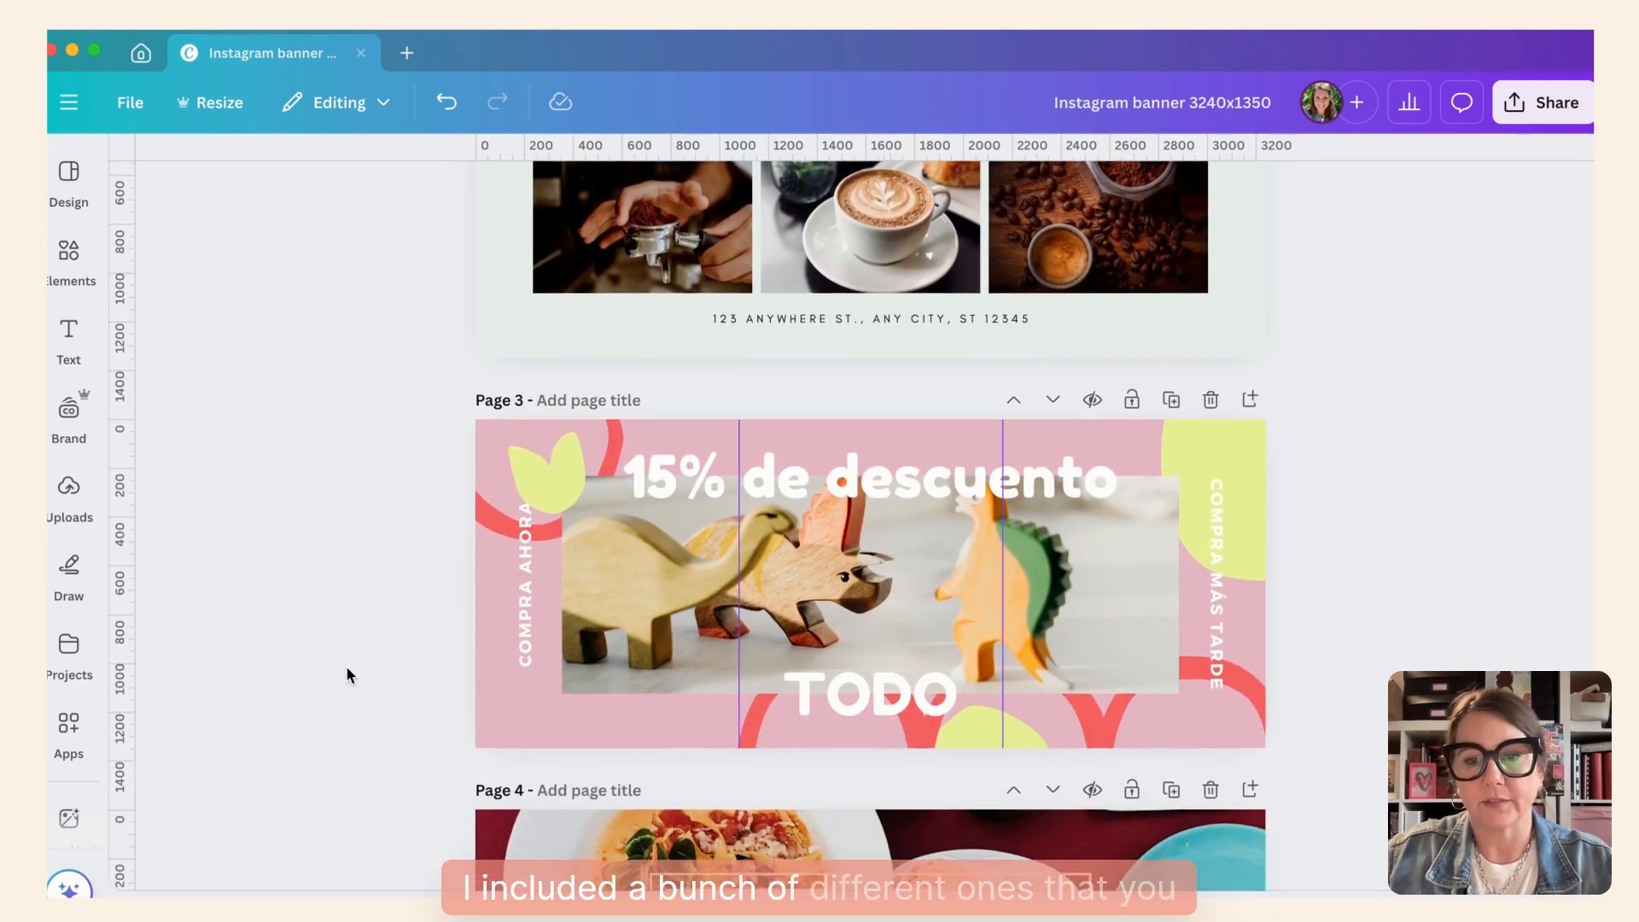
scroll(348, 674, down, 6)
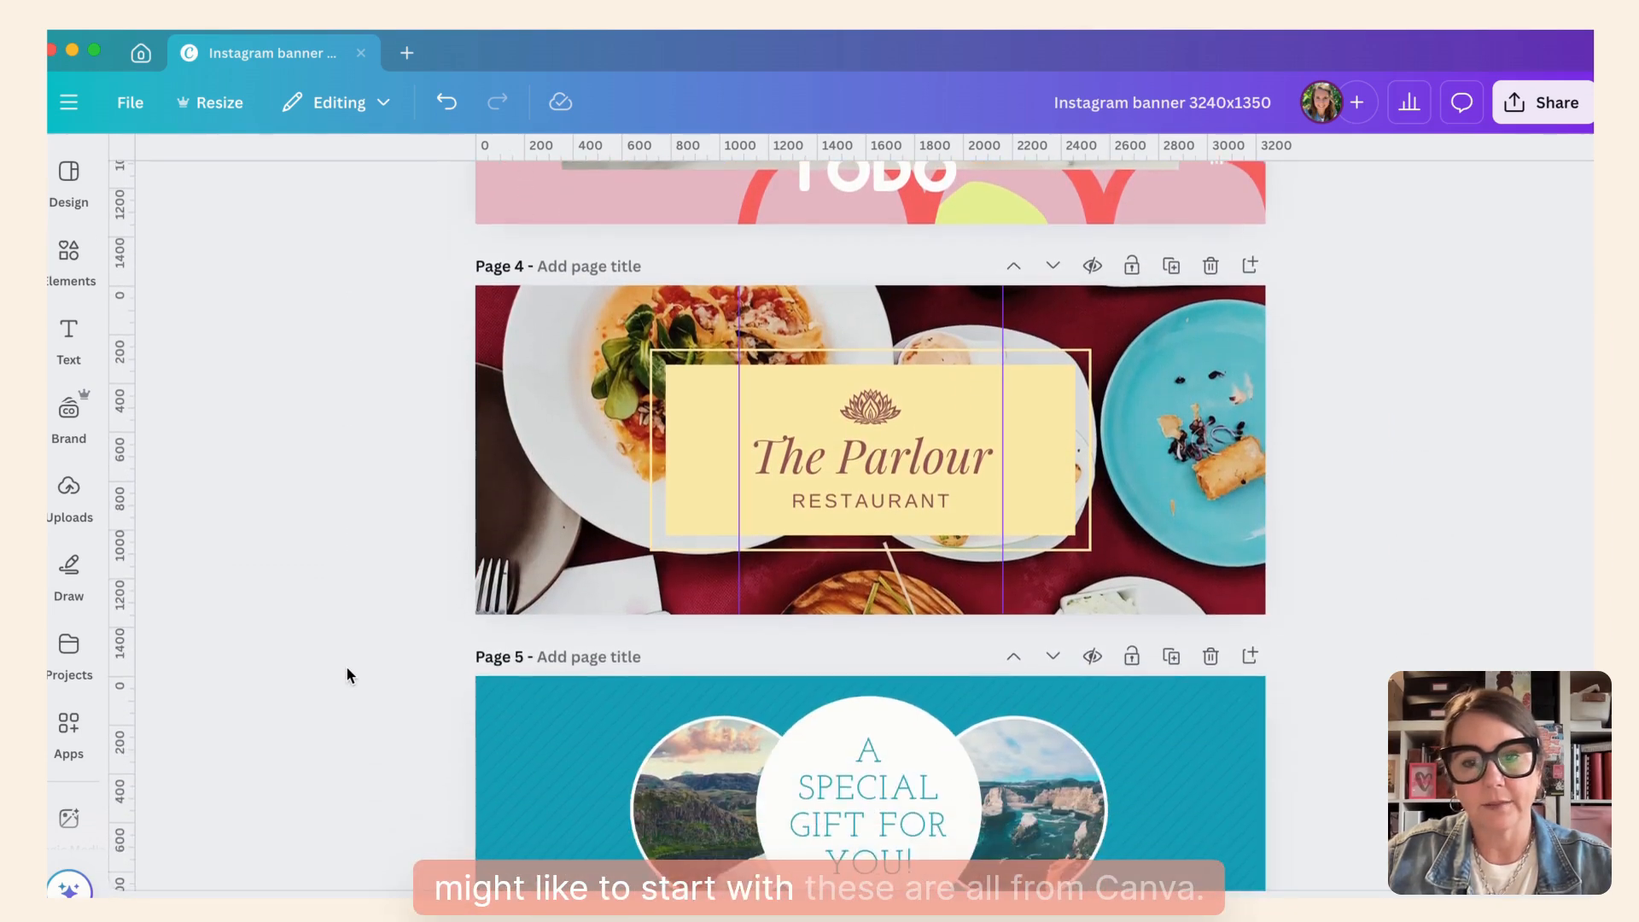
scroll(346, 669, down, 3)
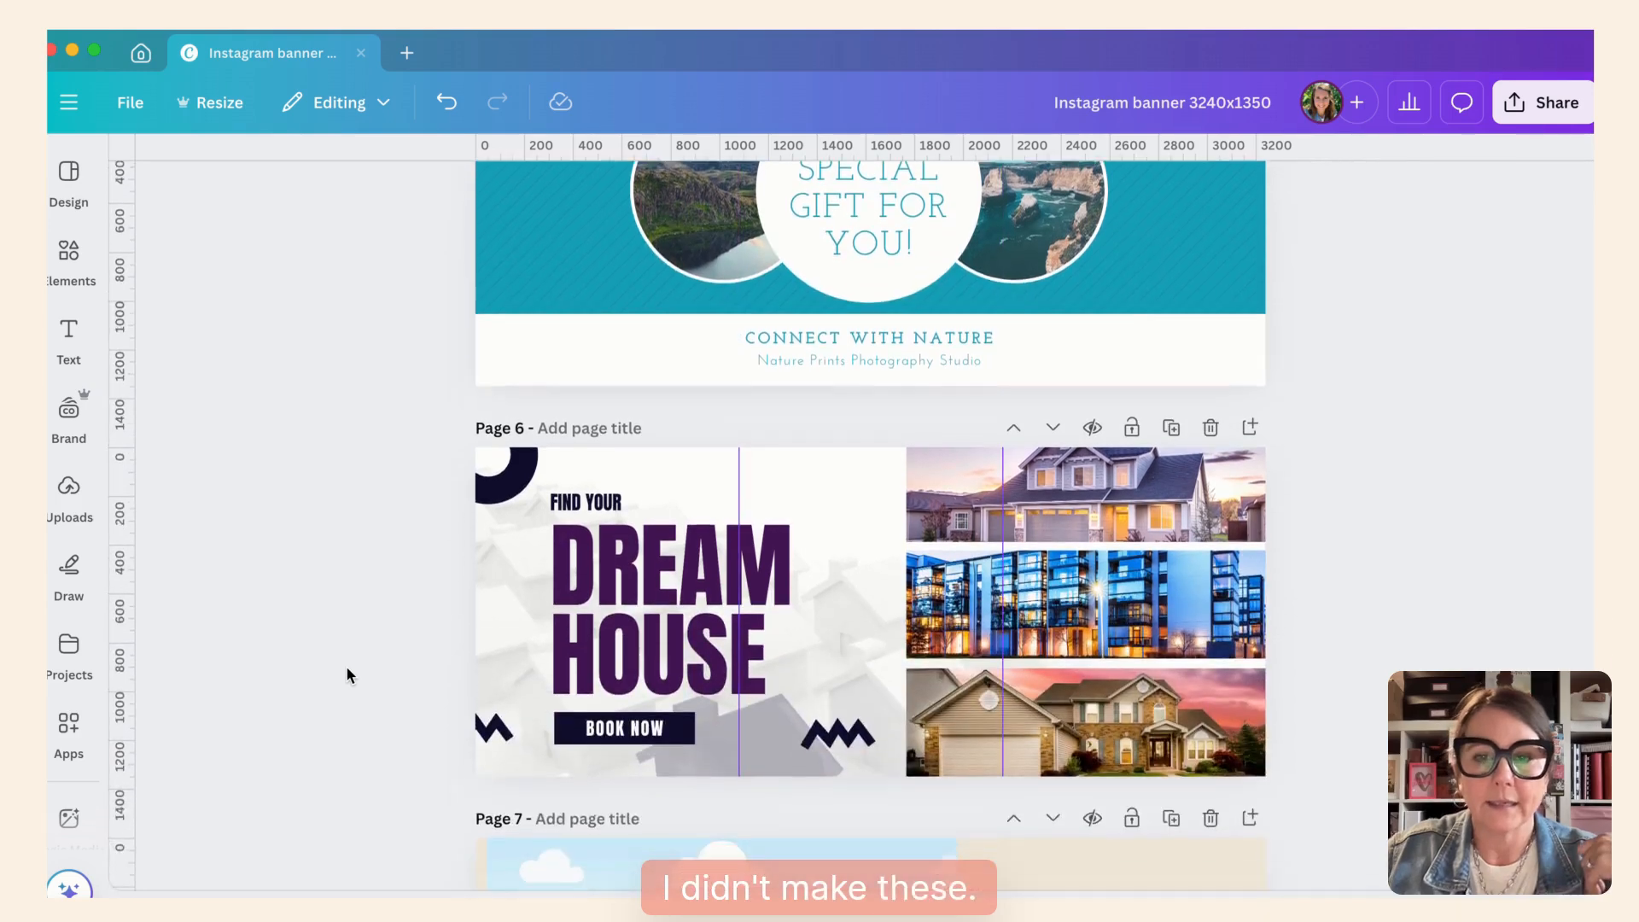
scroll(346, 675, up, 20)
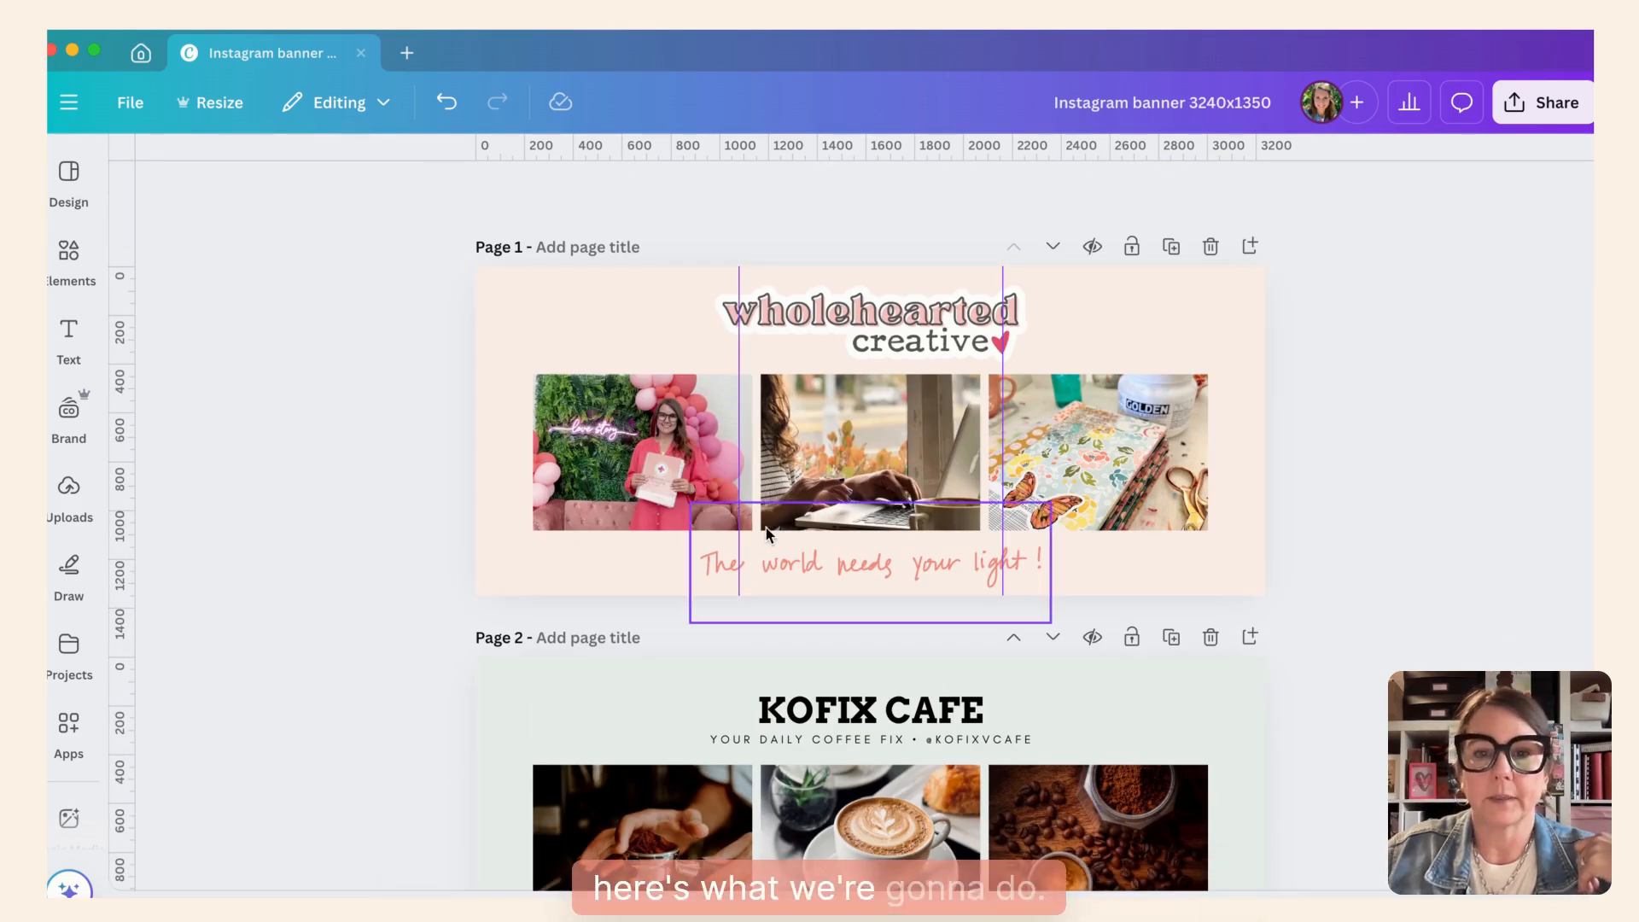
scroll(941, 529, up, 2)
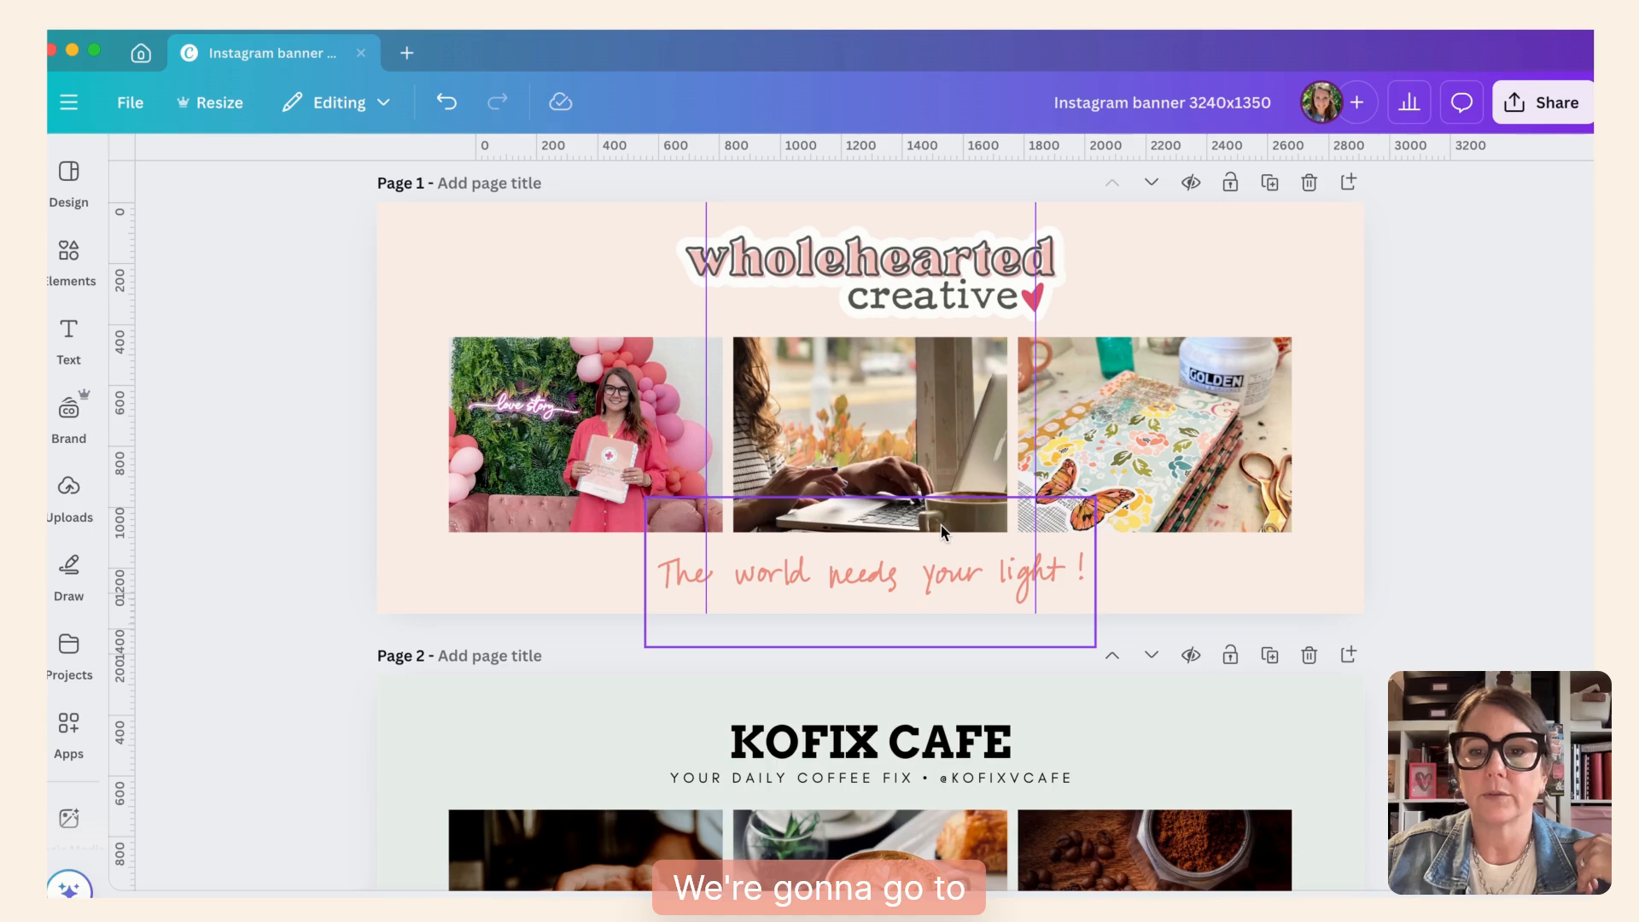
- Download only the current page, page 1, as a PNG at size 1
click(1541, 102)
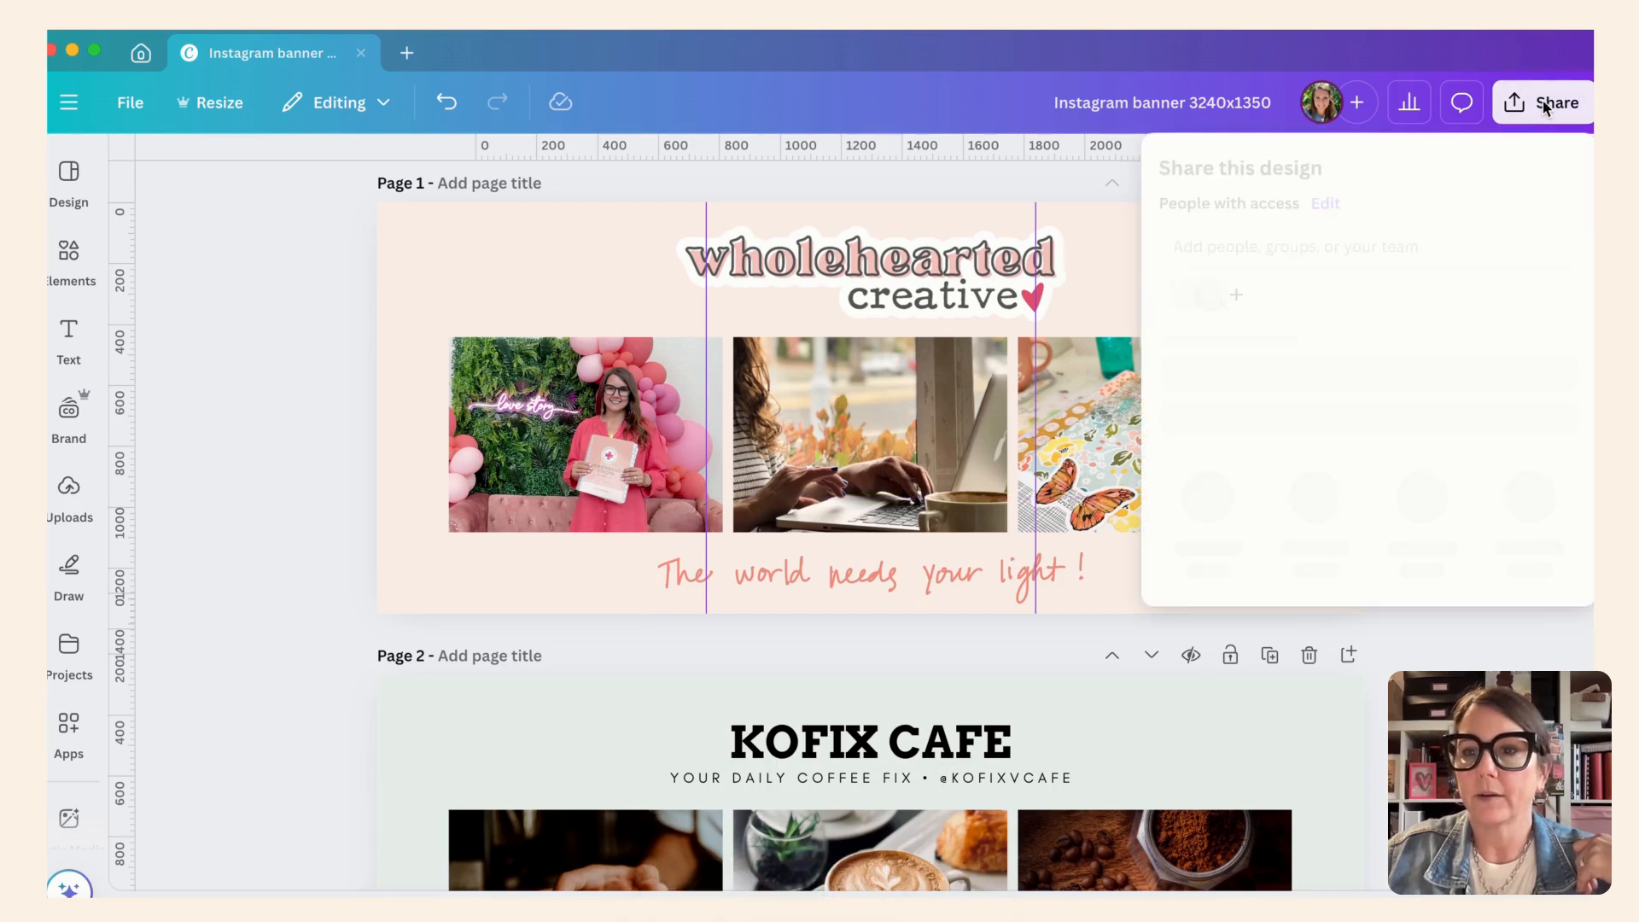
click(1208, 539)
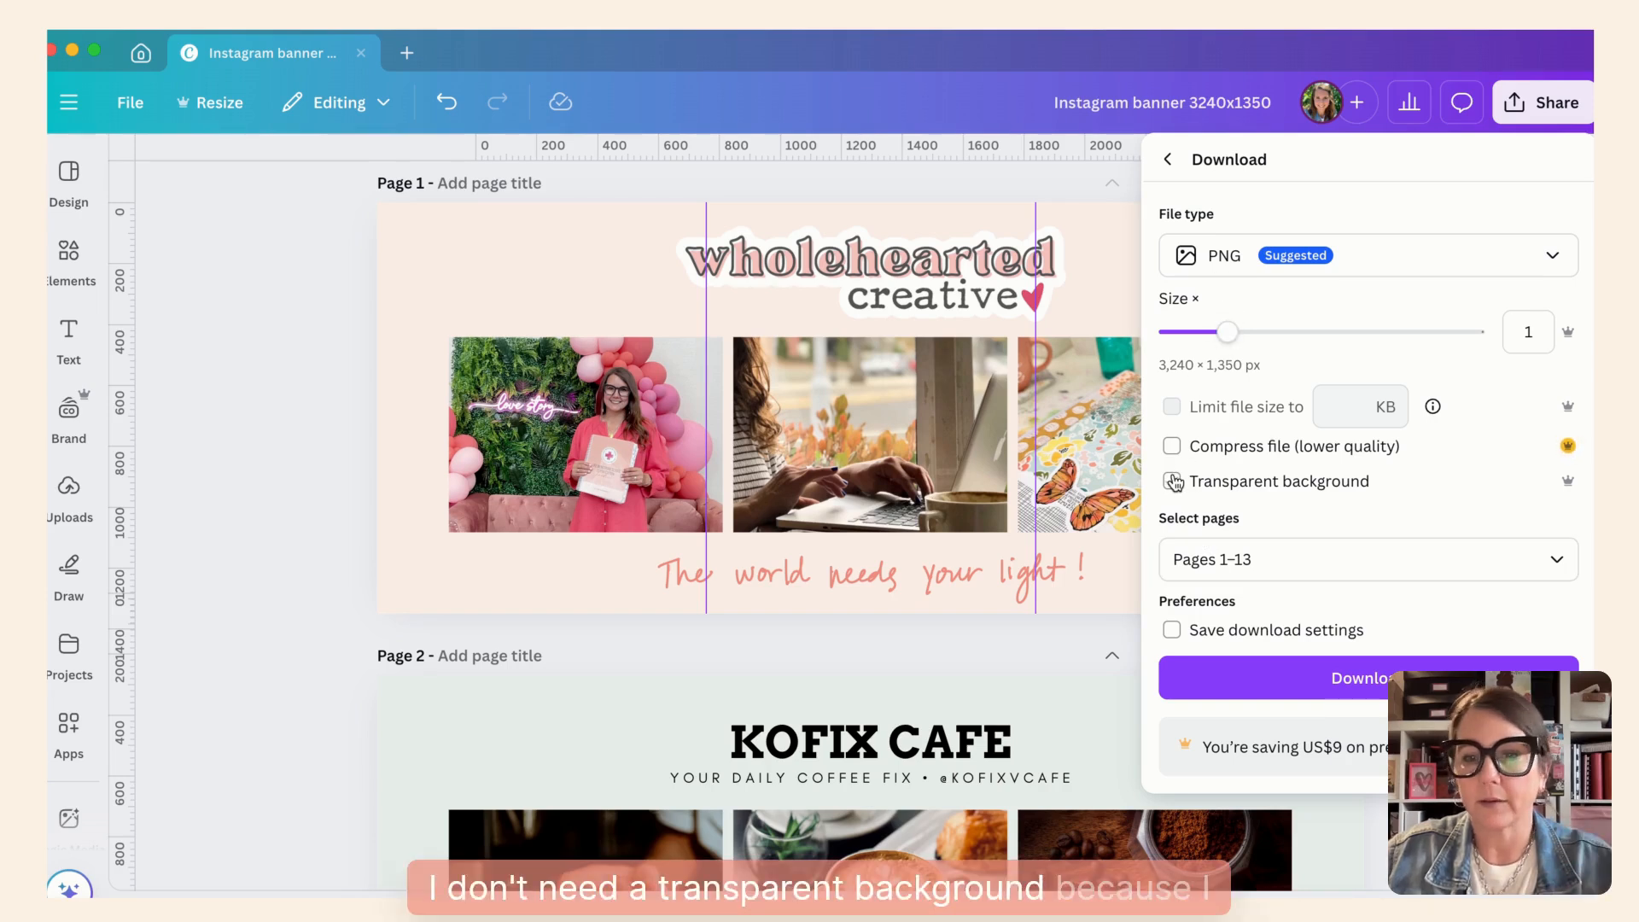
click(1562, 564)
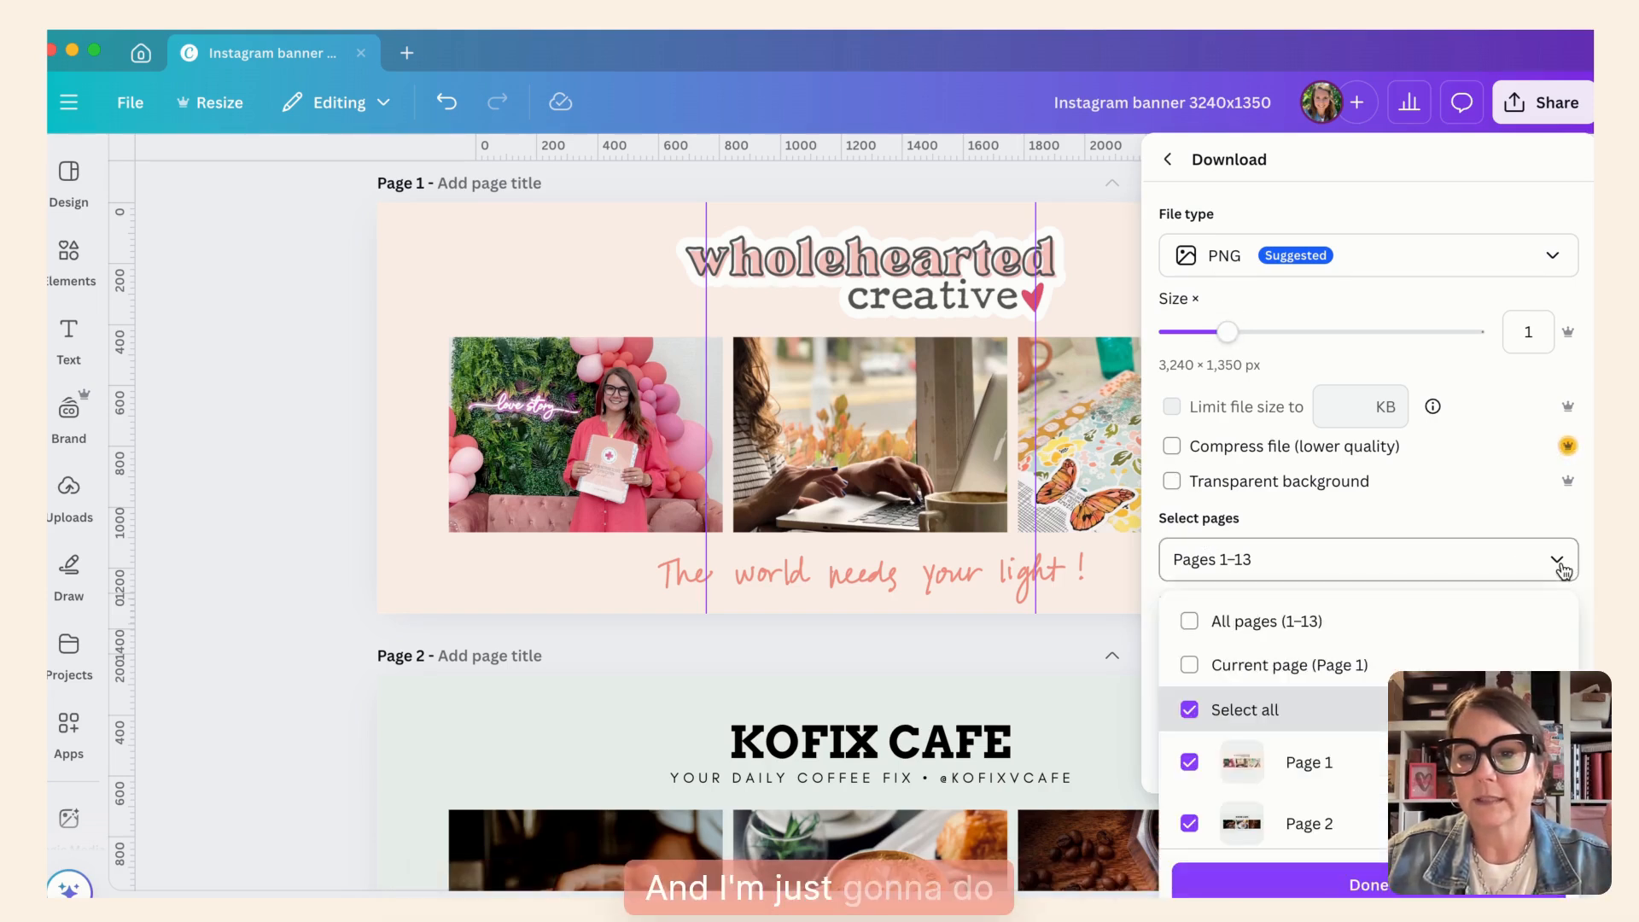
click(1189, 665)
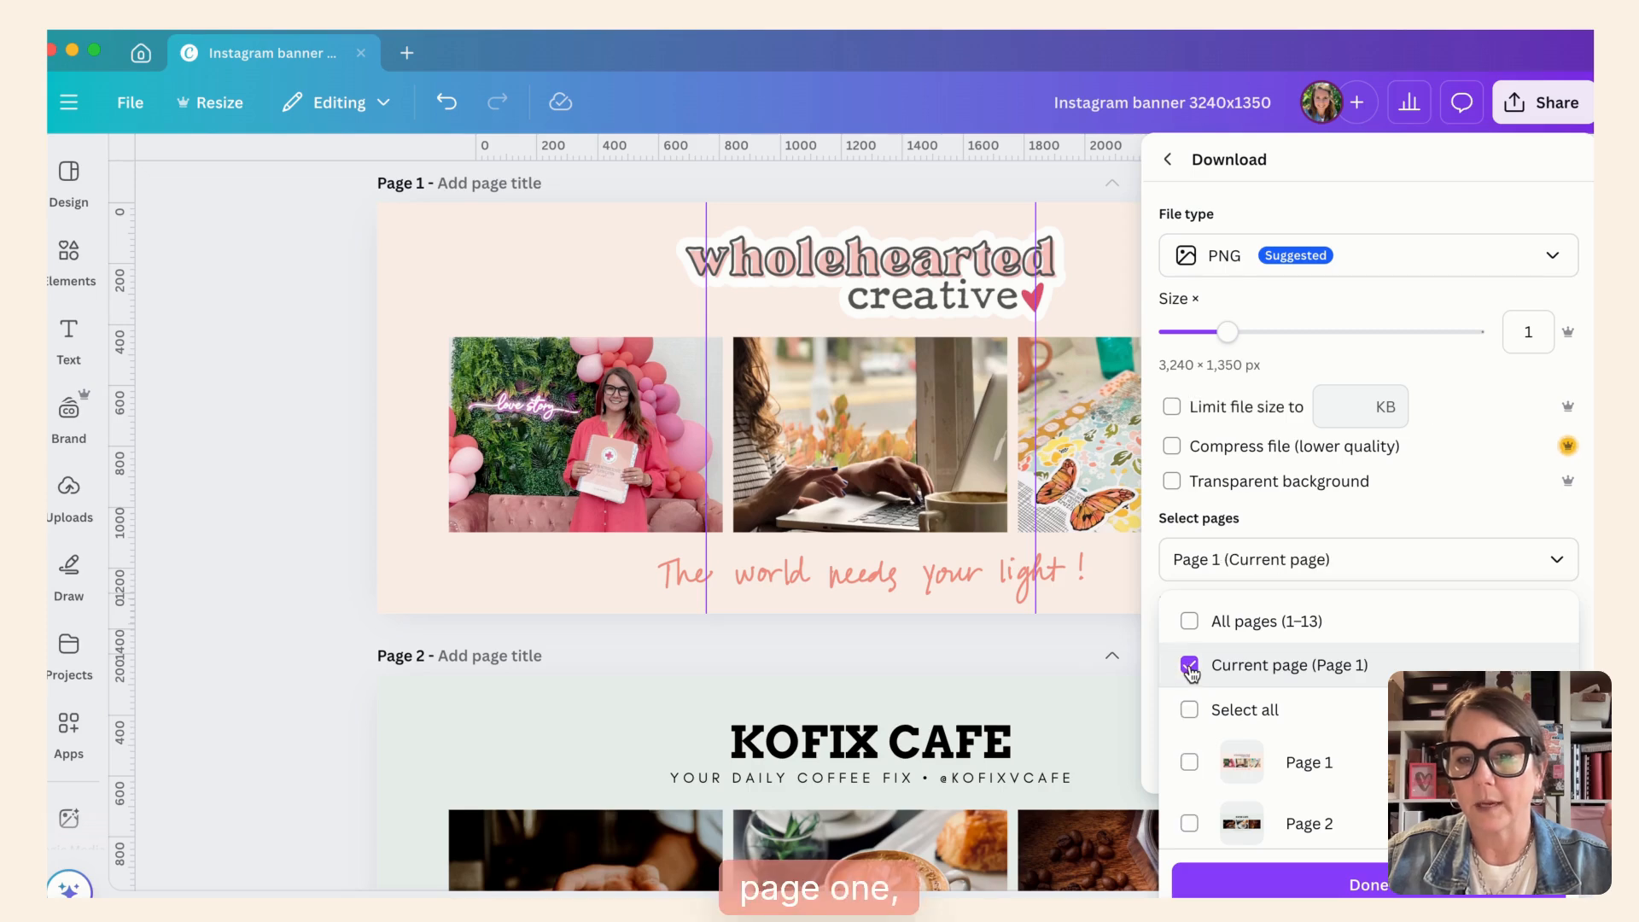
click(1352, 887)
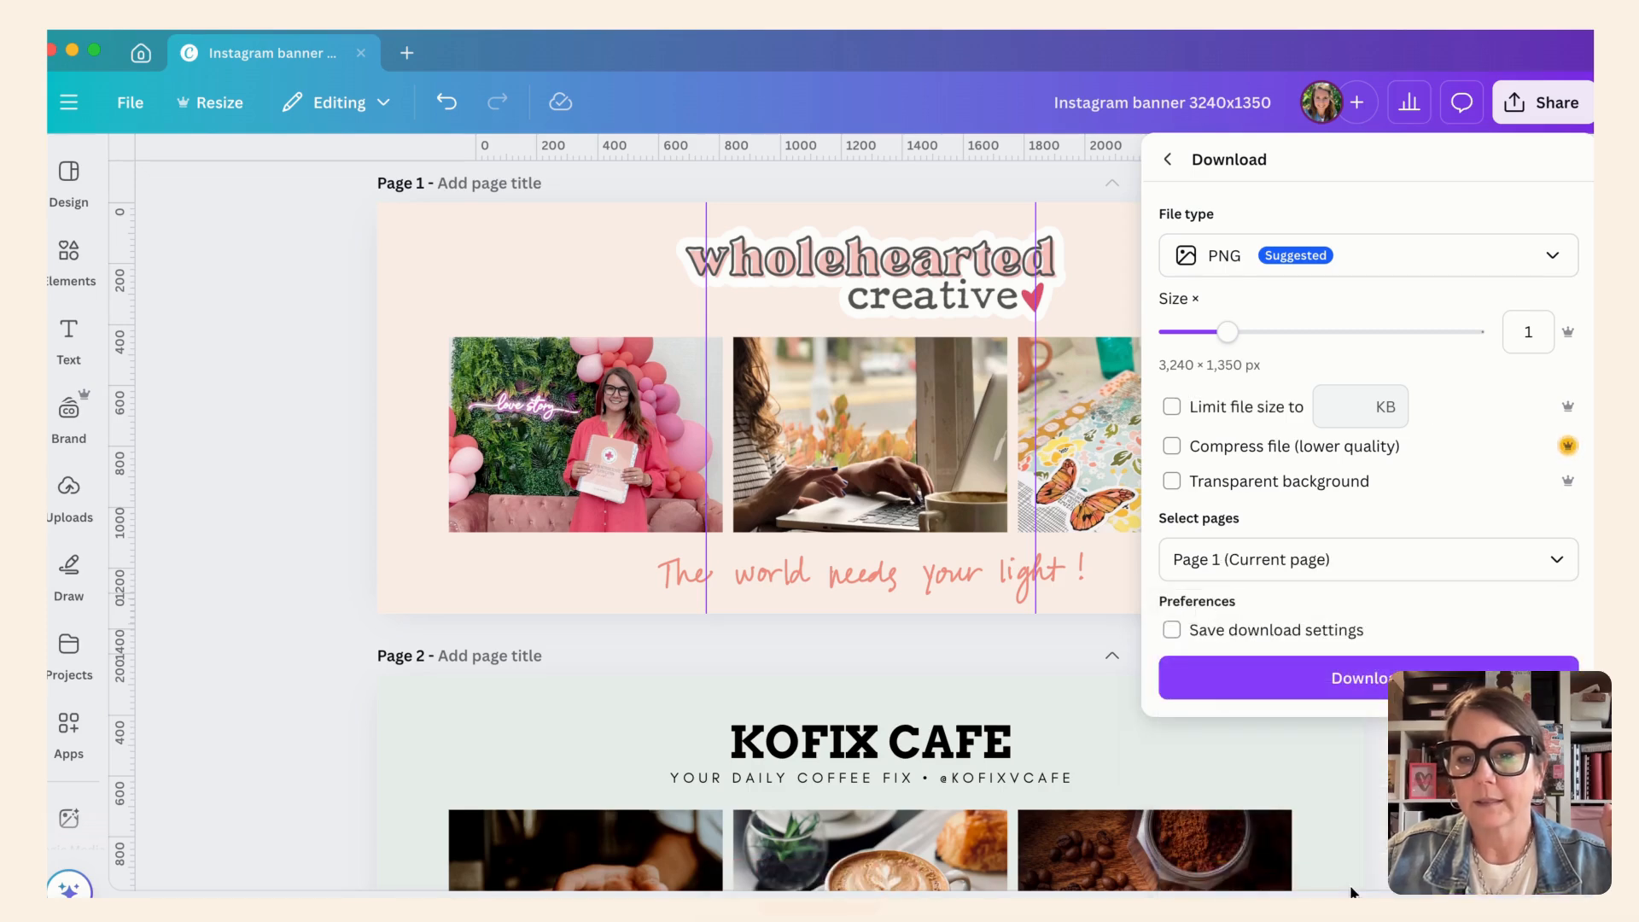
click(1360, 681)
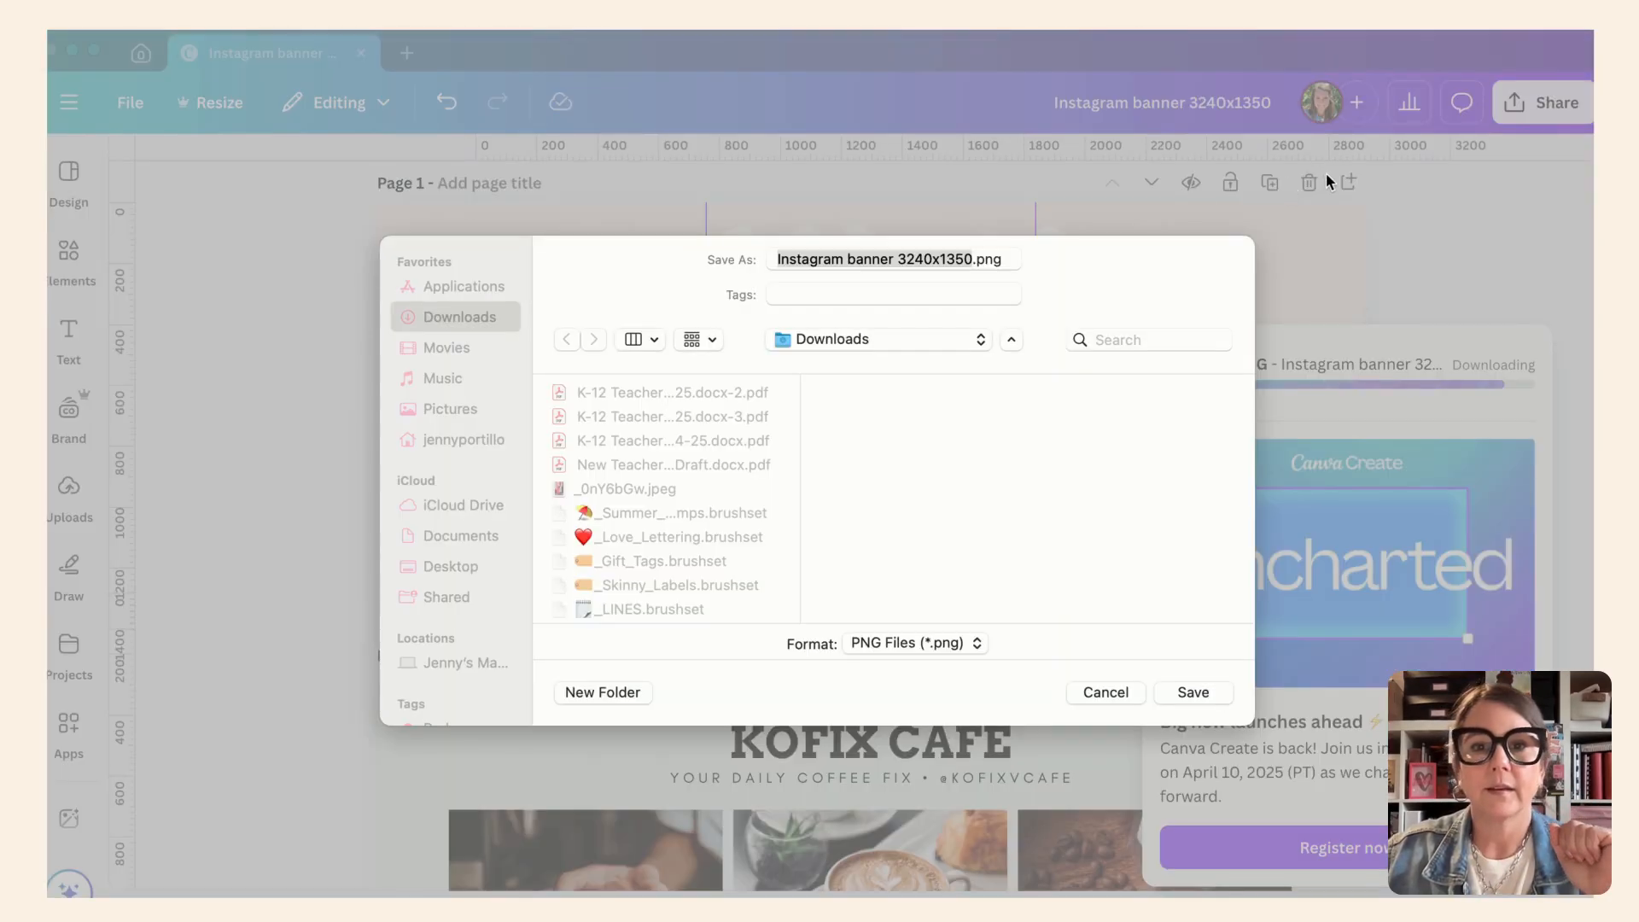
- Save the downloaded banner to the Desktop as Instagram banner 3240x1350.png
click(821, 342)
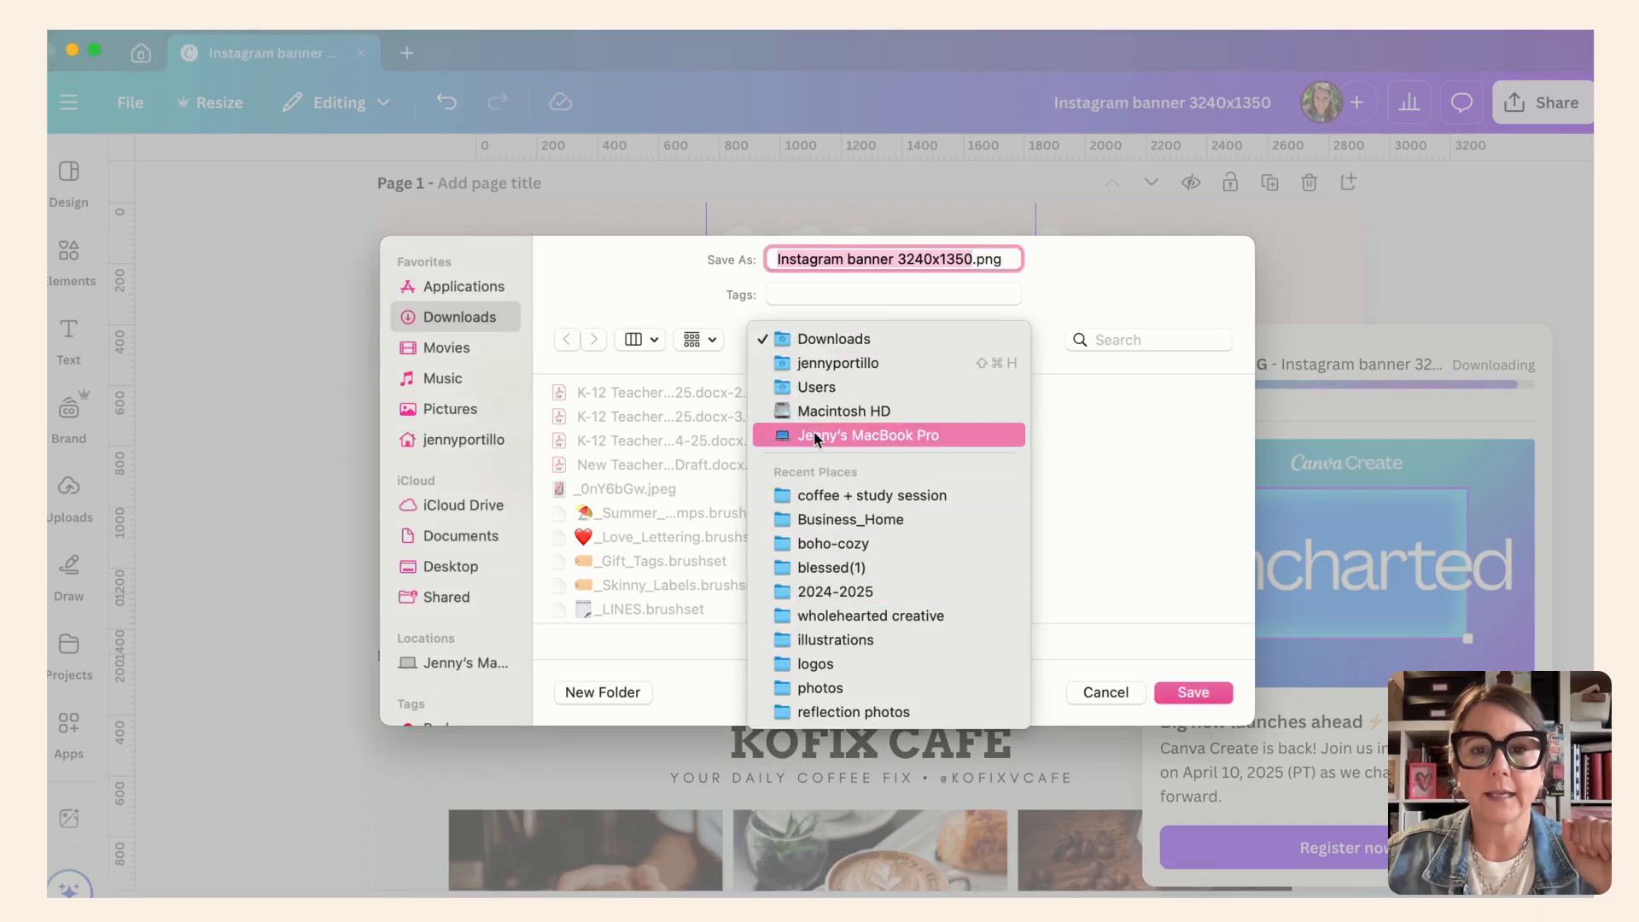
click(442, 566)
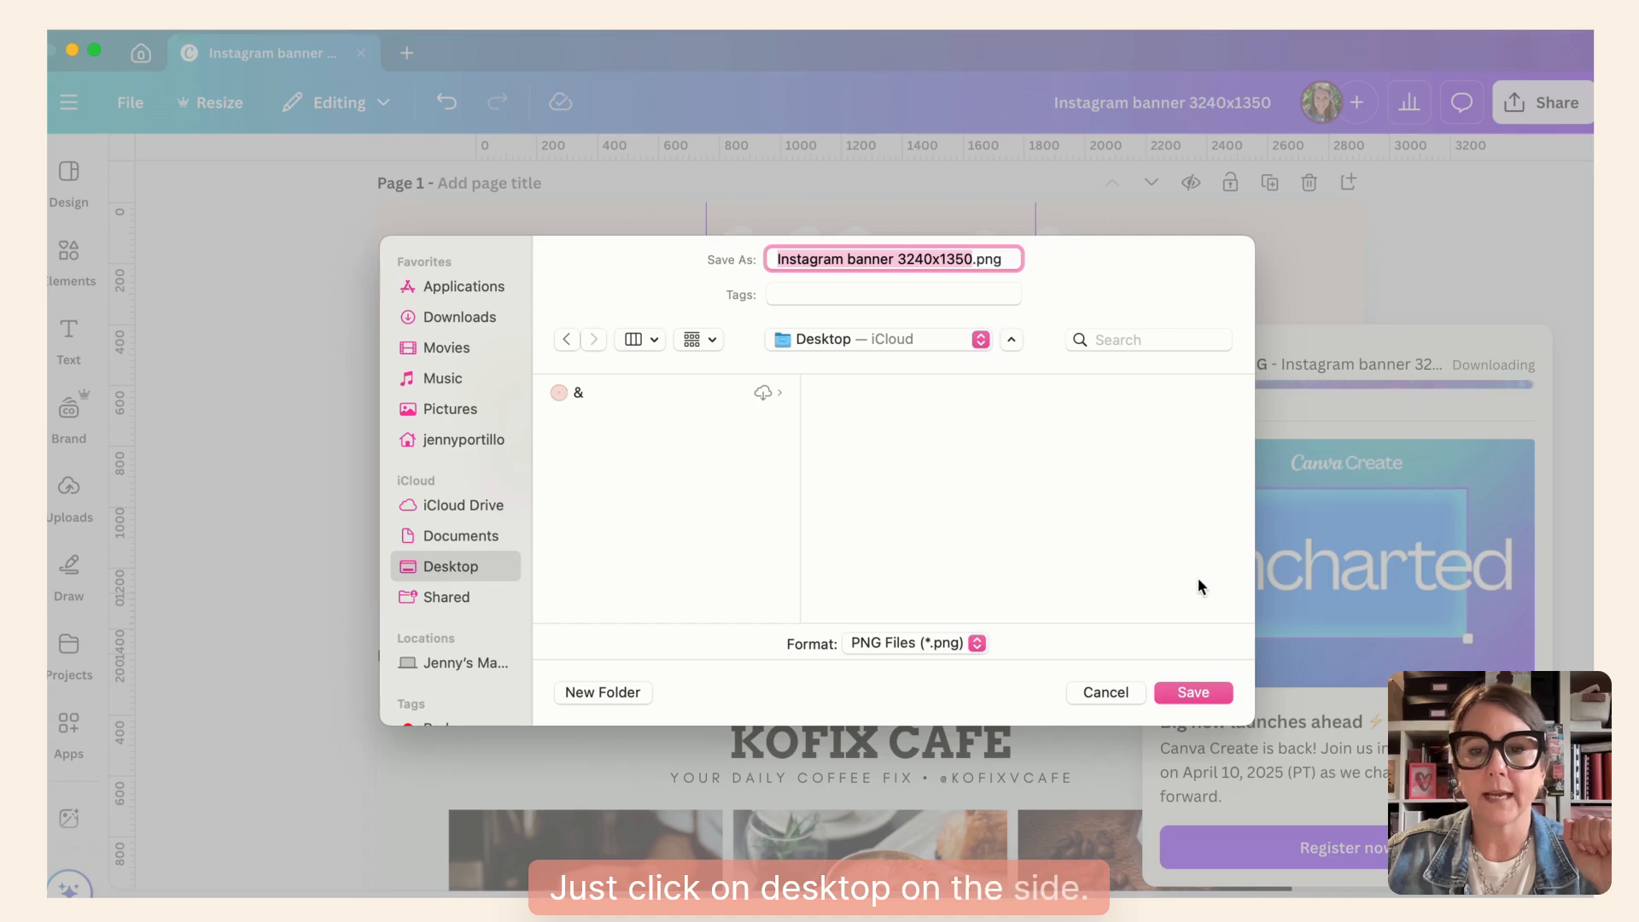
click(1190, 691)
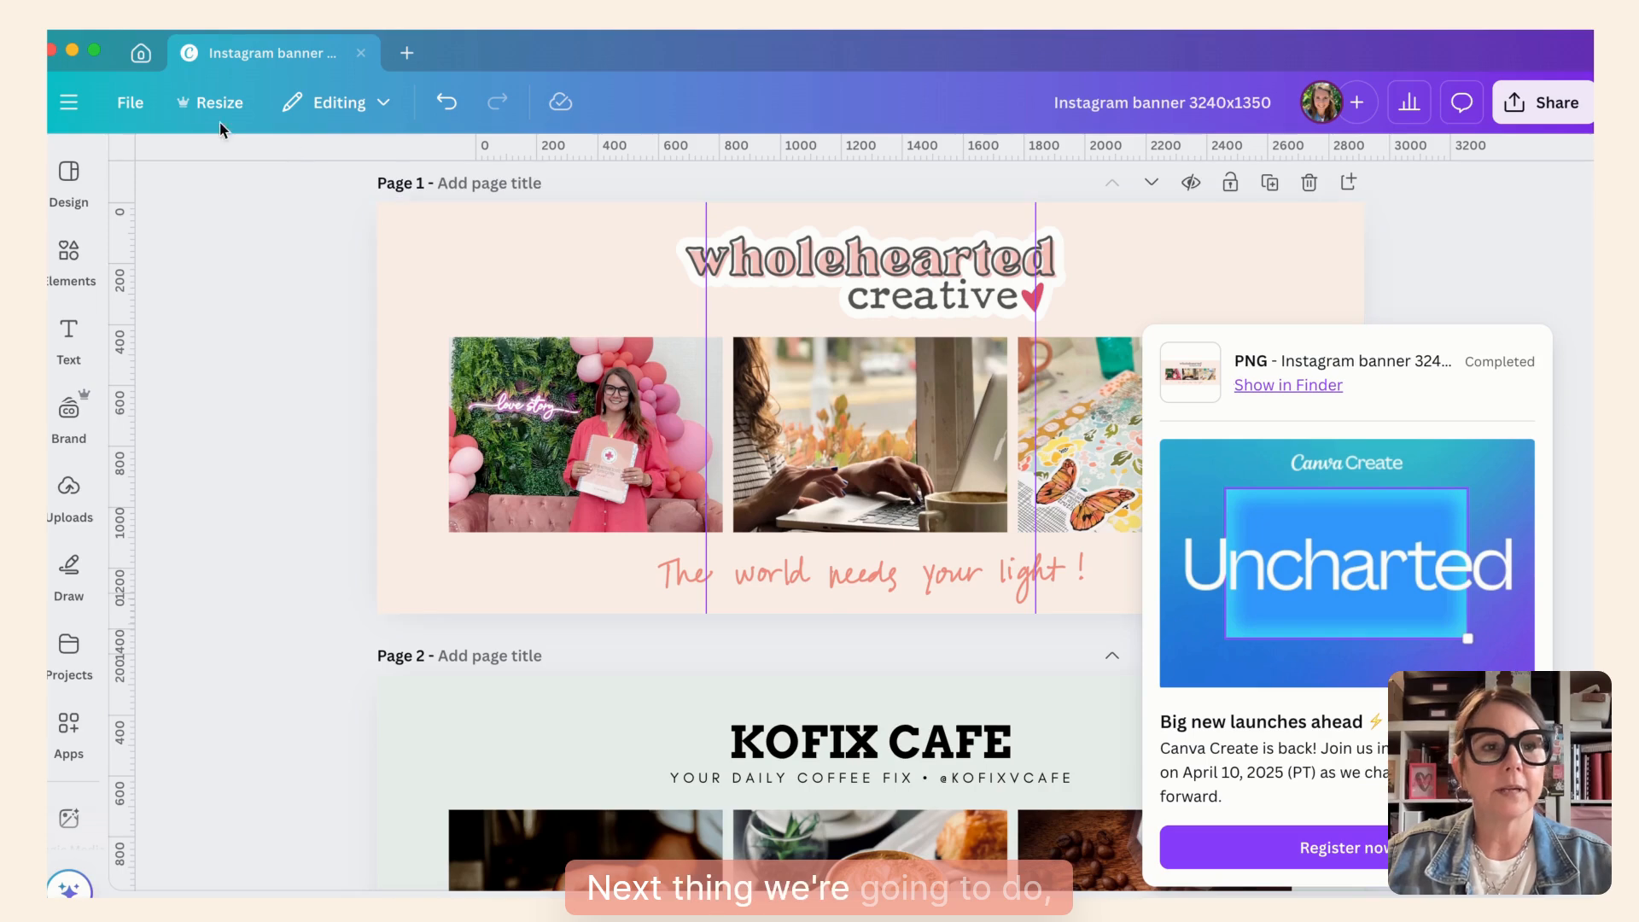
- Minimize Canva, unlock Safari's private browsing with the account password, and view the current Instagram profile
click(73, 51)
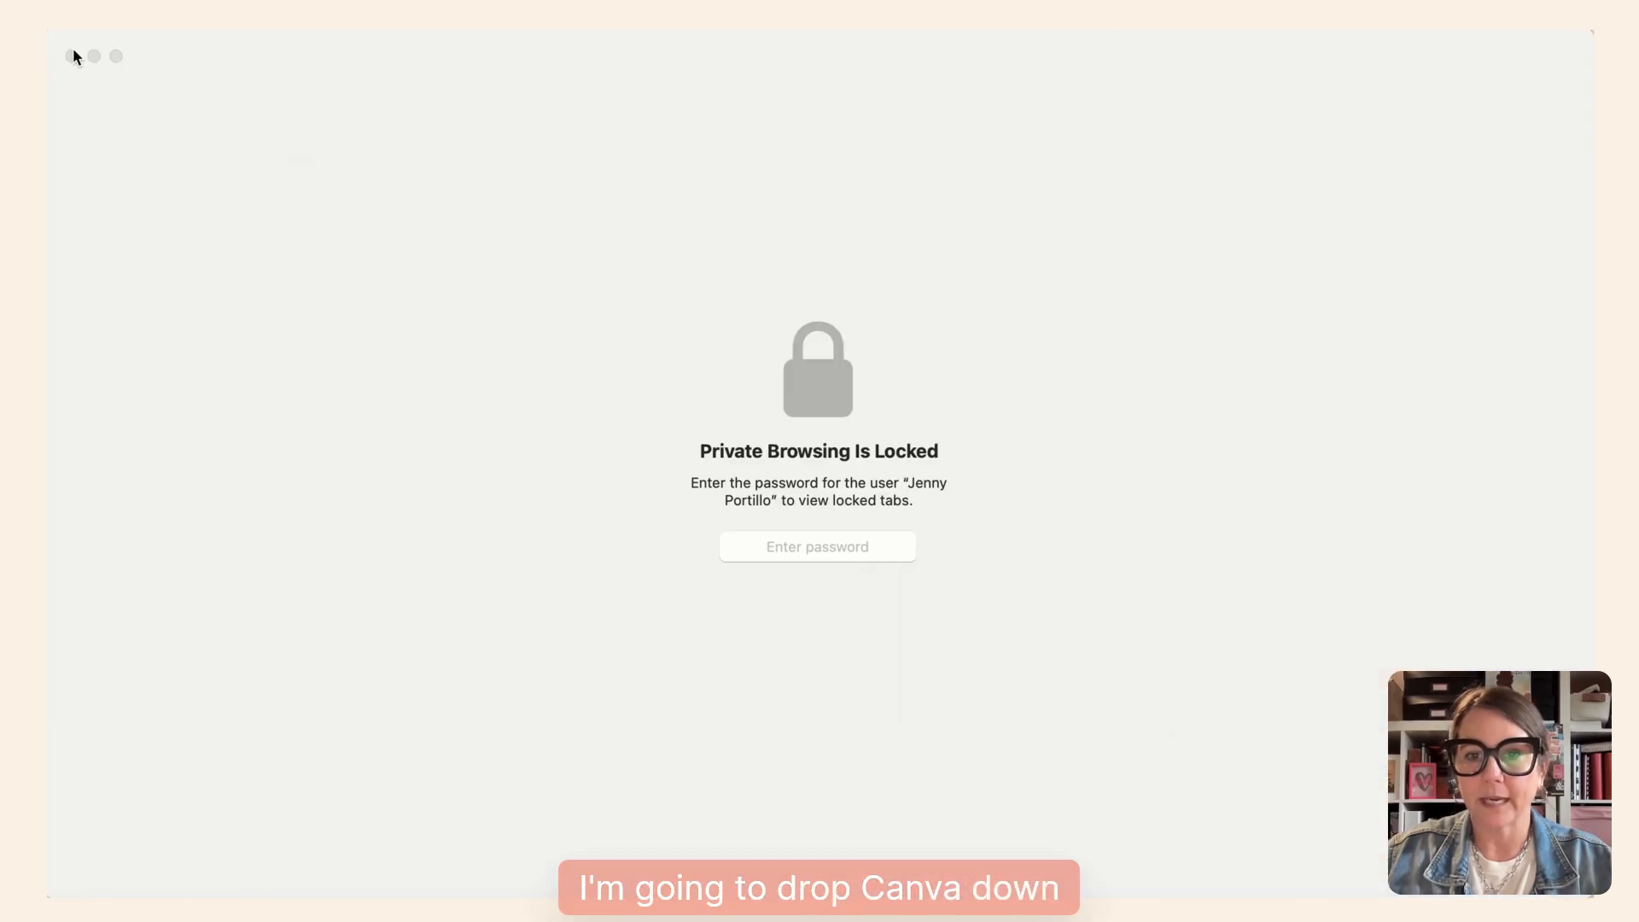
click(775, 546)
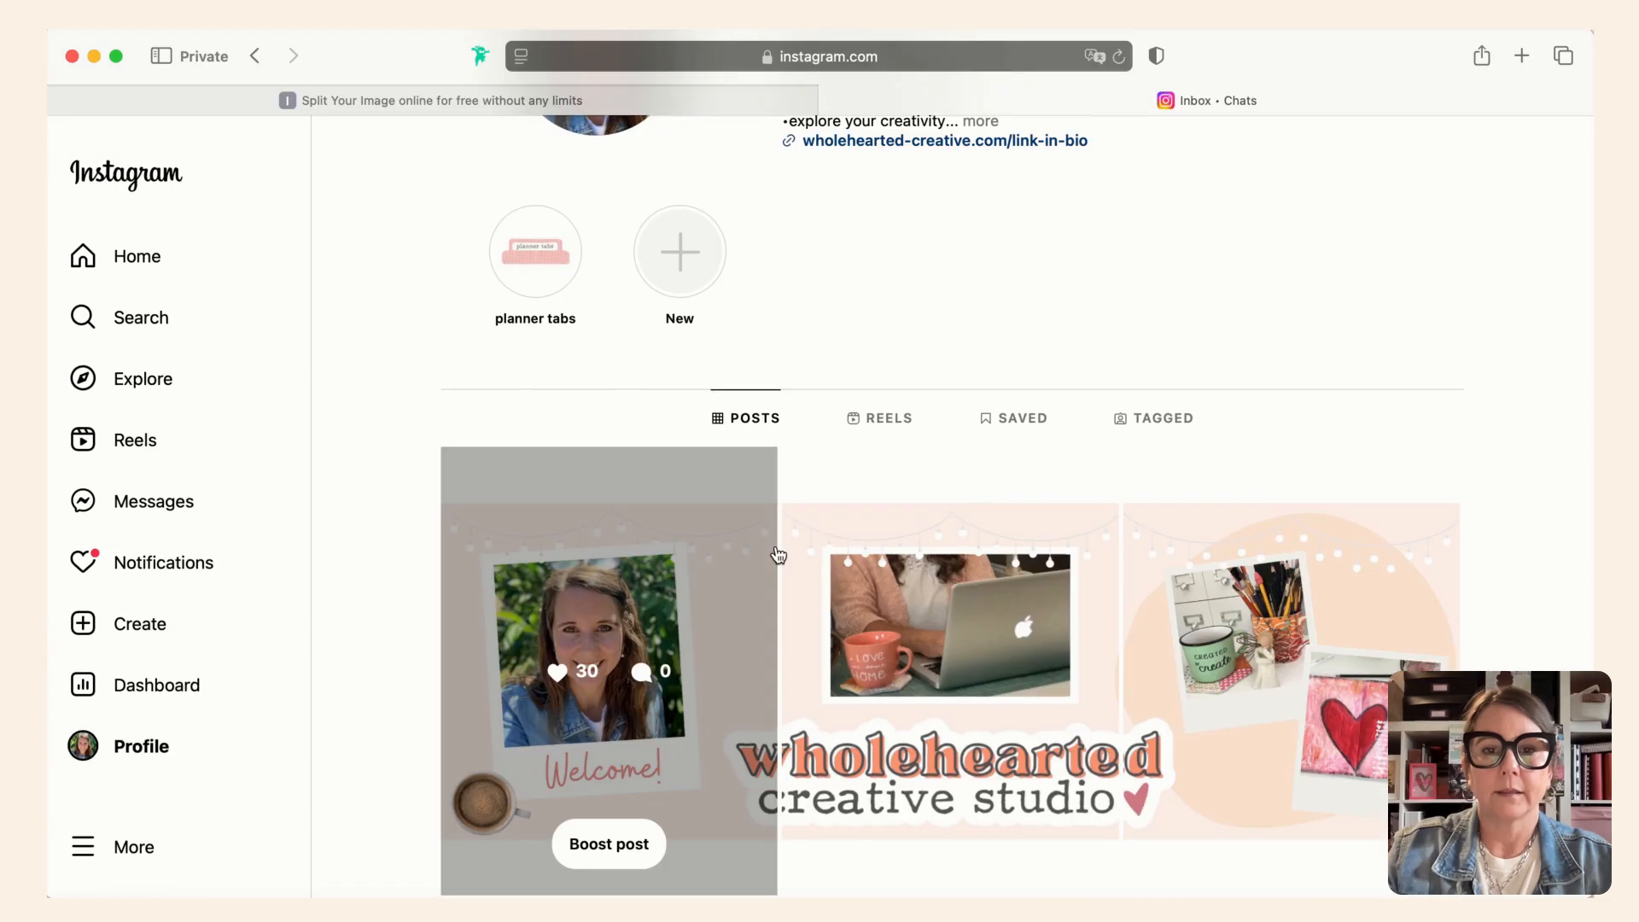
scroll(1020, 252, up, 3)
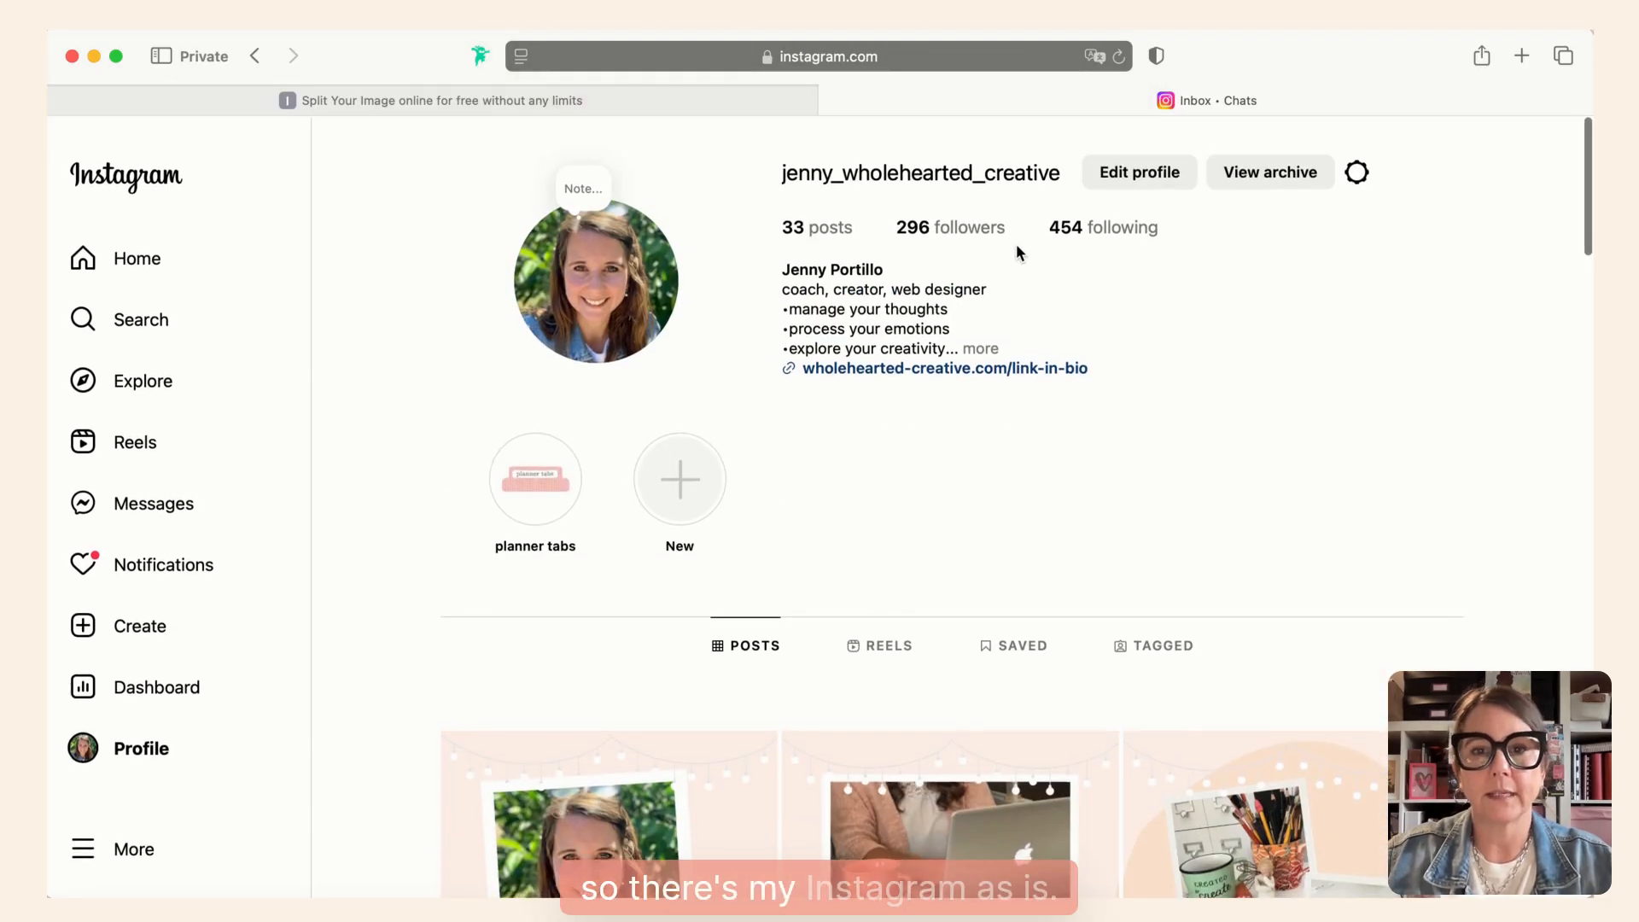
- Switch to the imagy.app Split Image page and upload Instagram banner 3240x1350.png from the Desktop
click(644, 99)
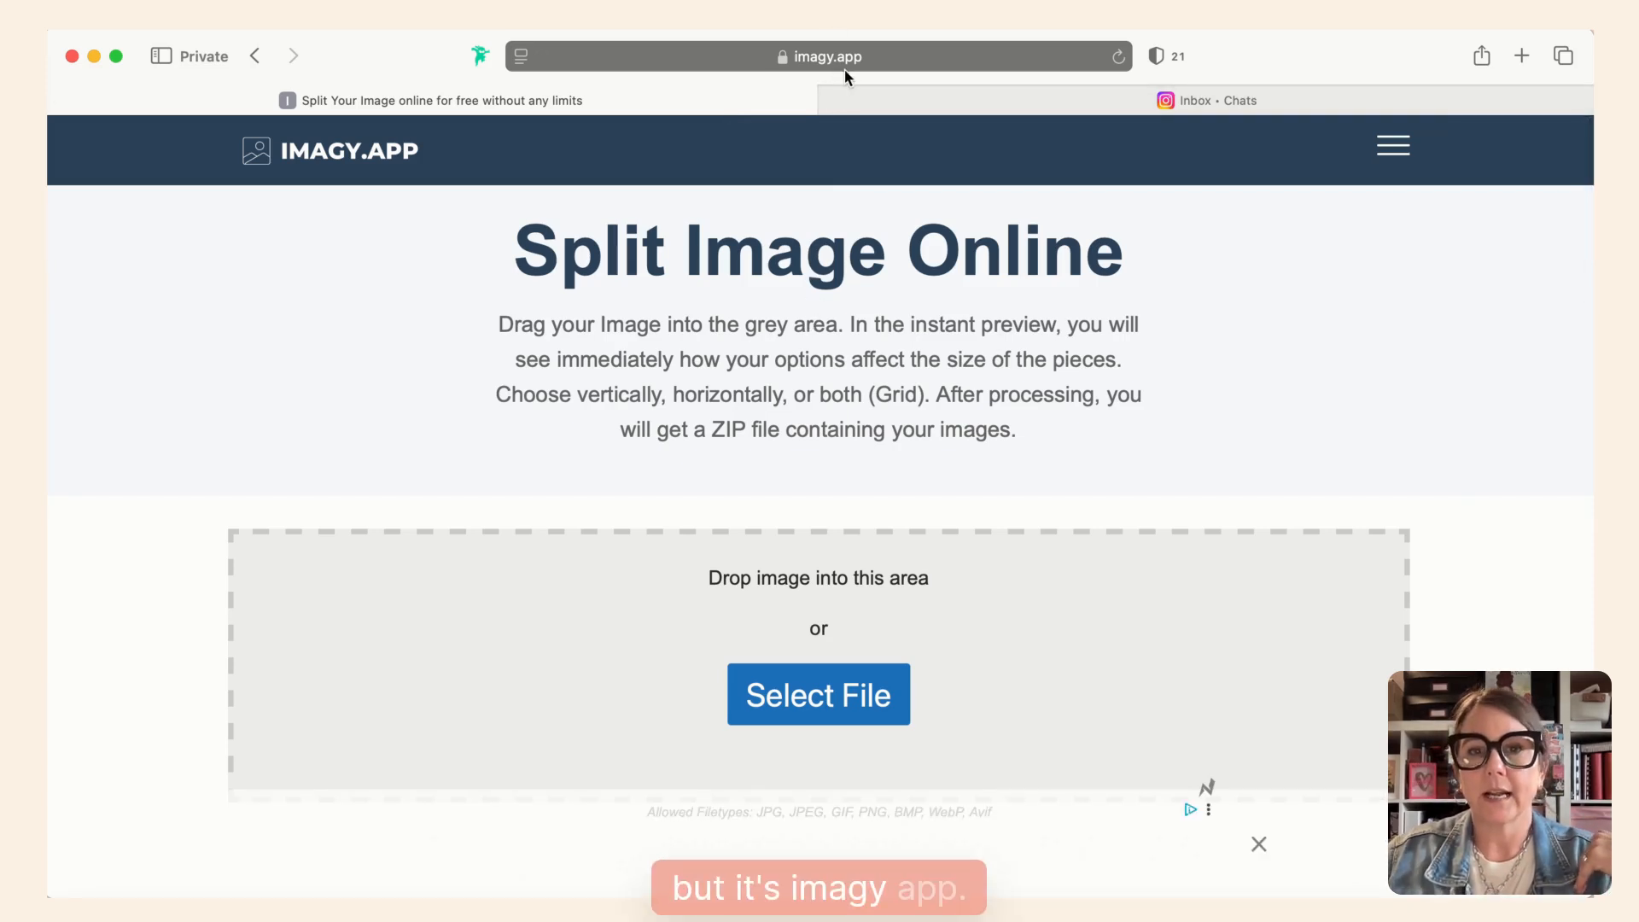
click(872, 60)
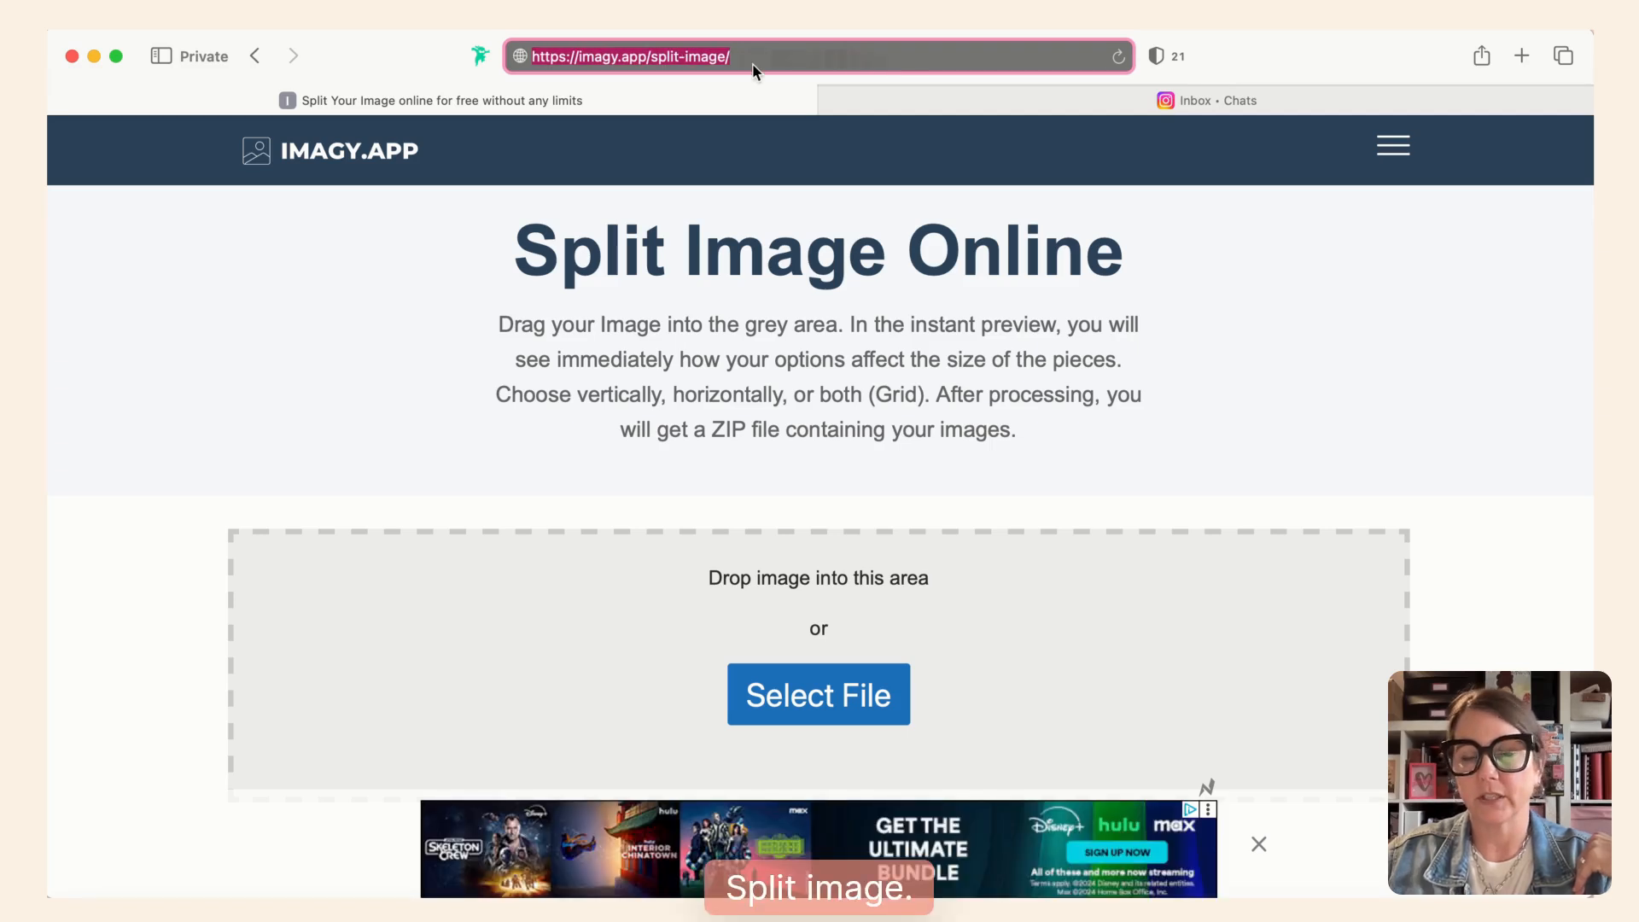
click(818, 702)
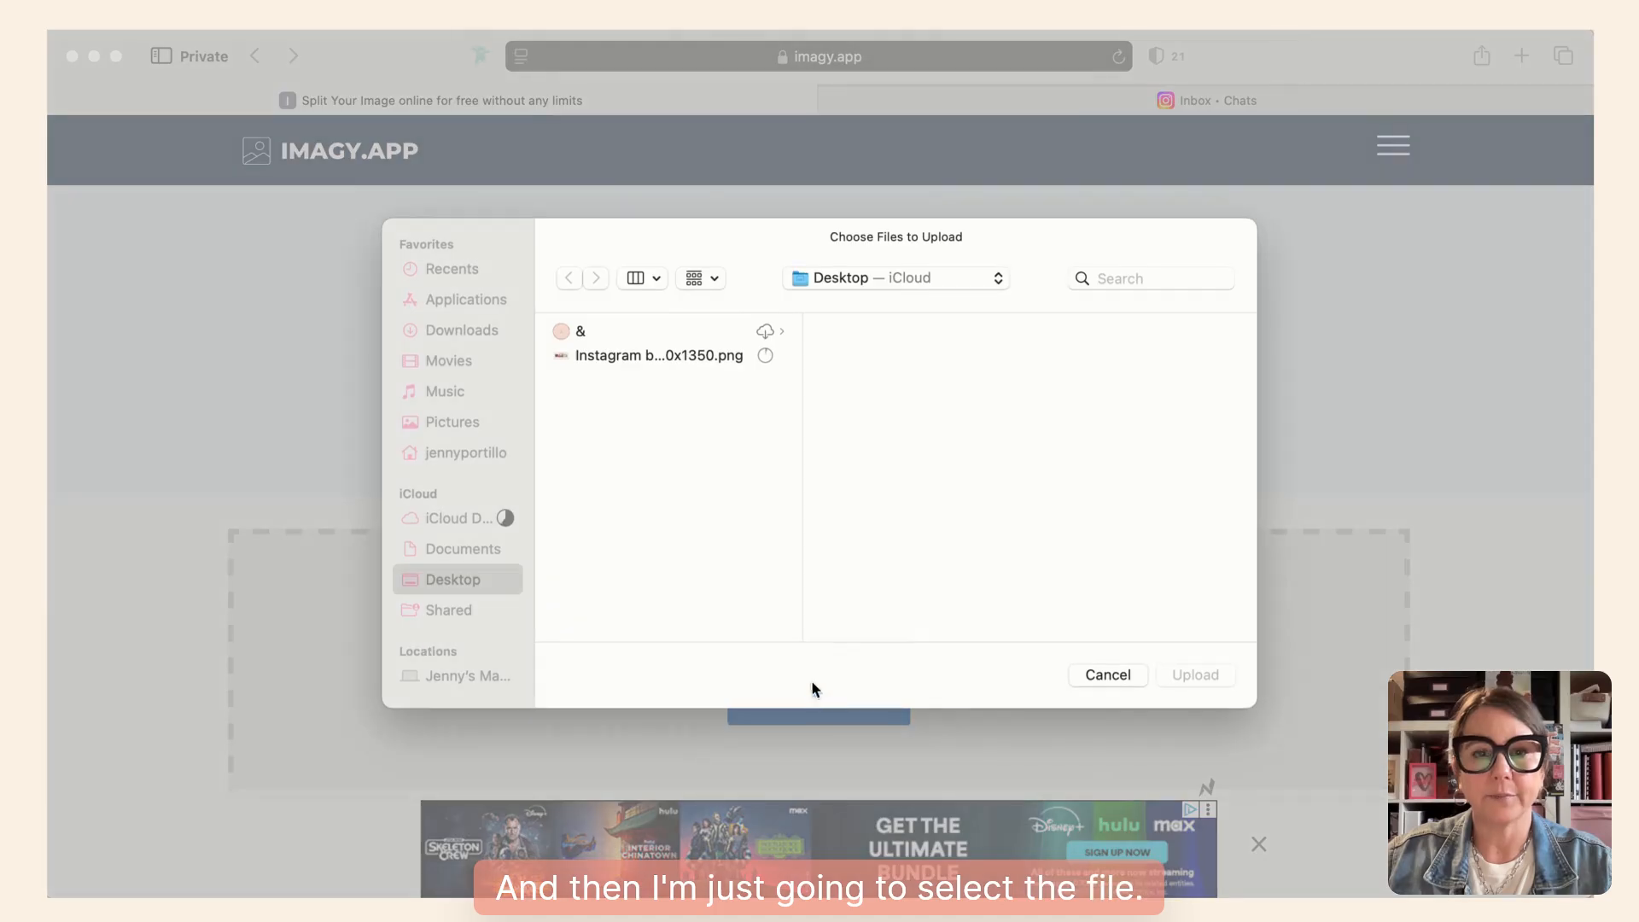
click(683, 351)
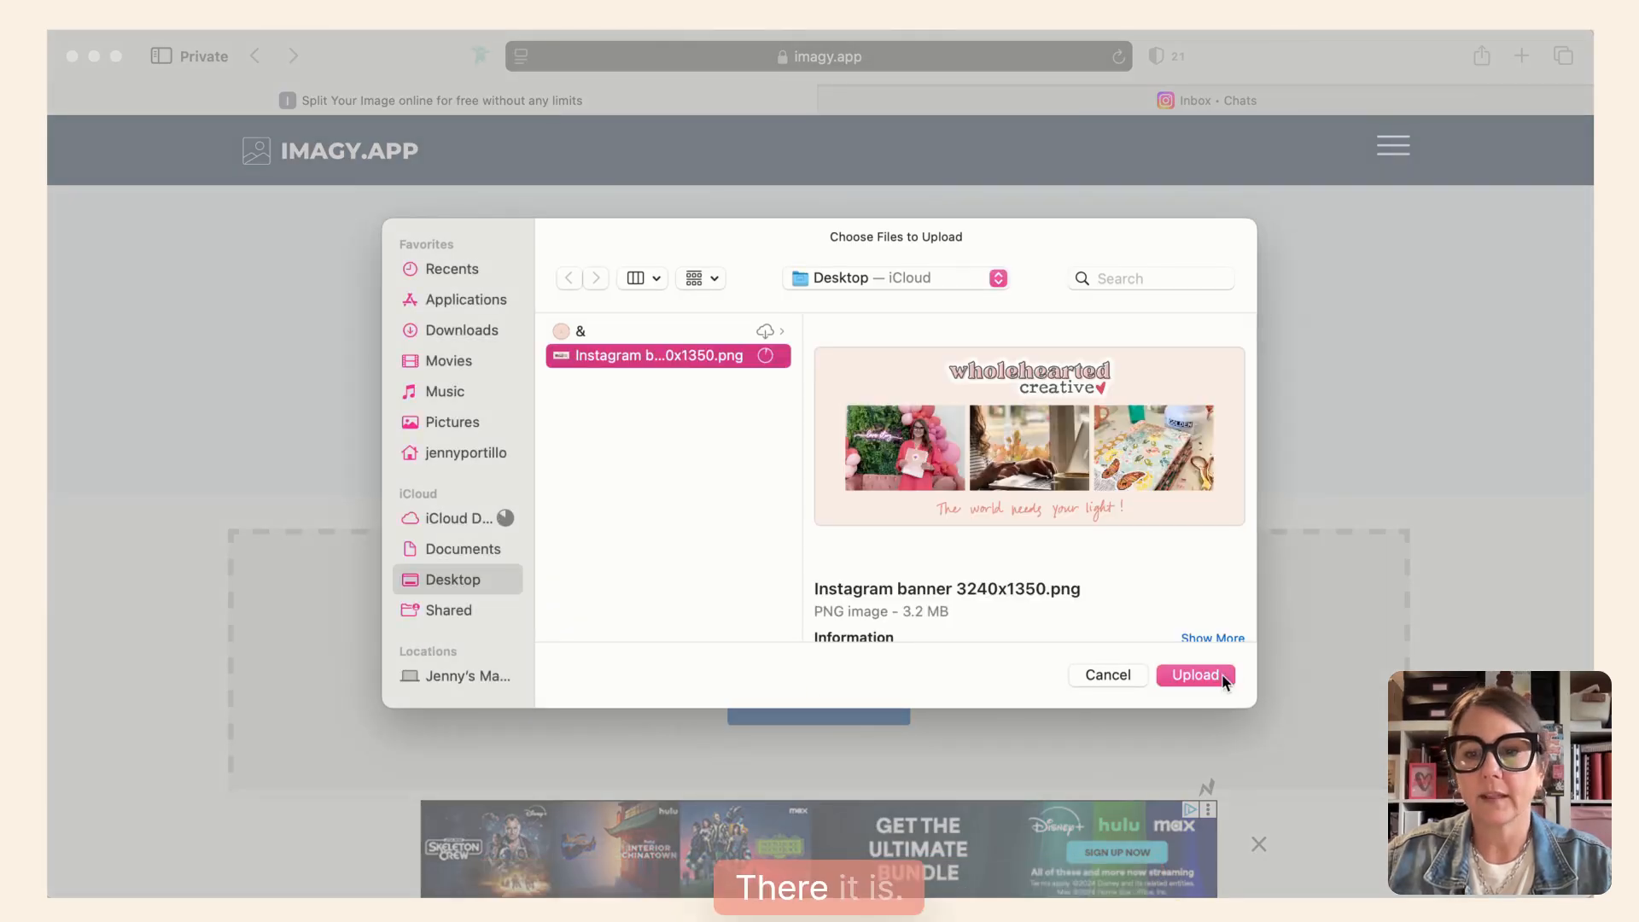
click(1195, 674)
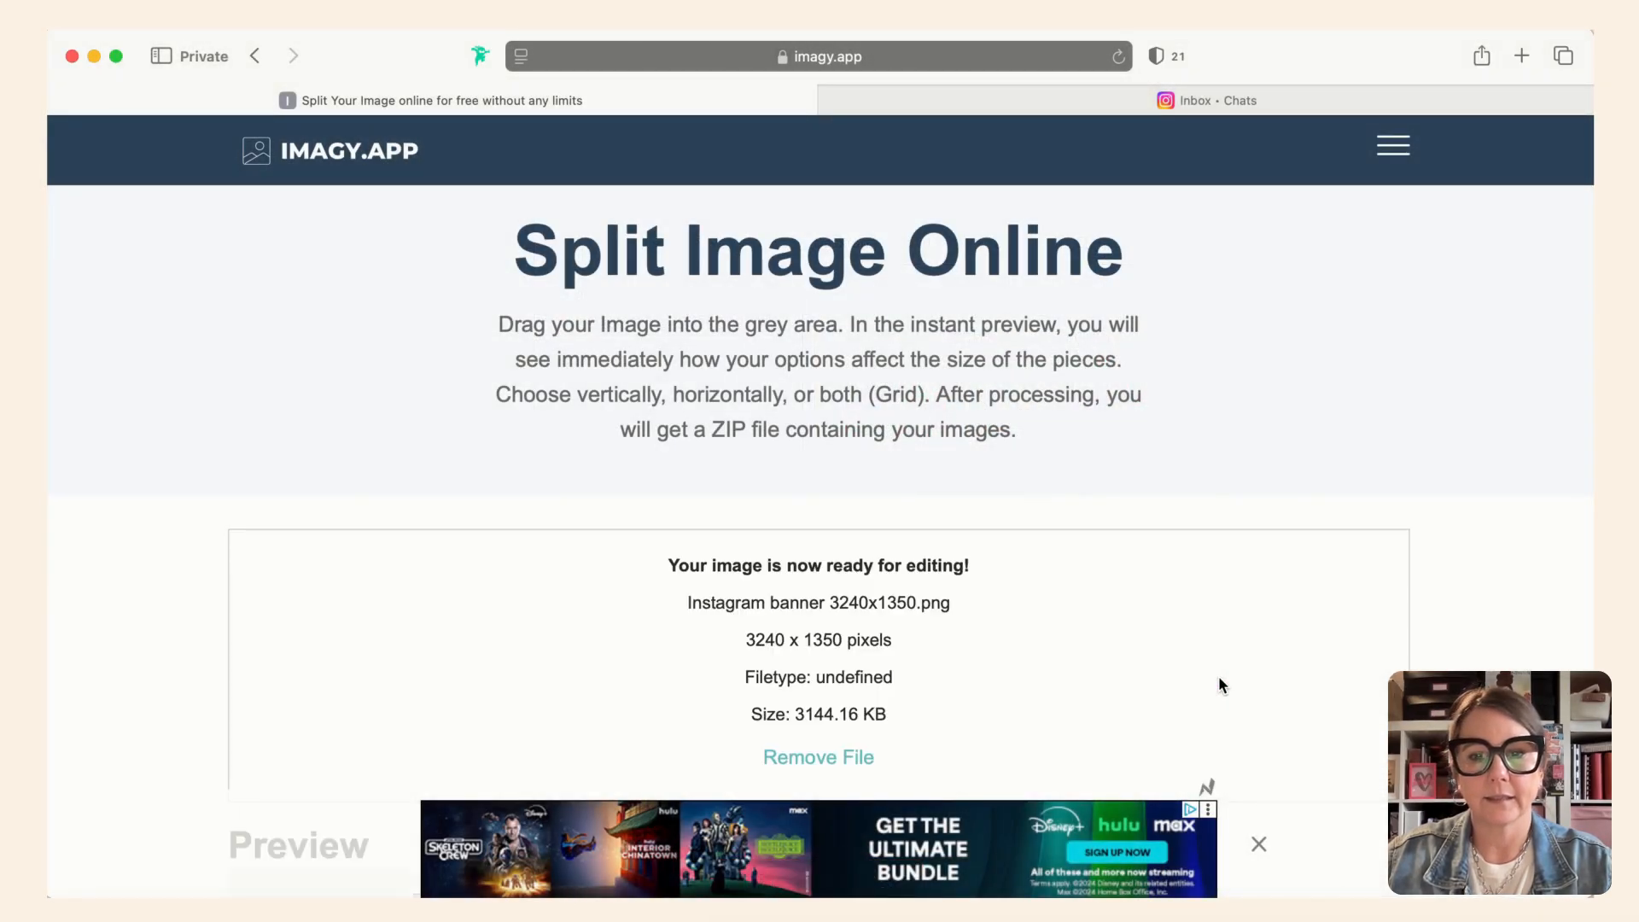
- Dismiss the ad and set the banner's vertical split to 3 blocks
scroll(1218, 684, down, 2)
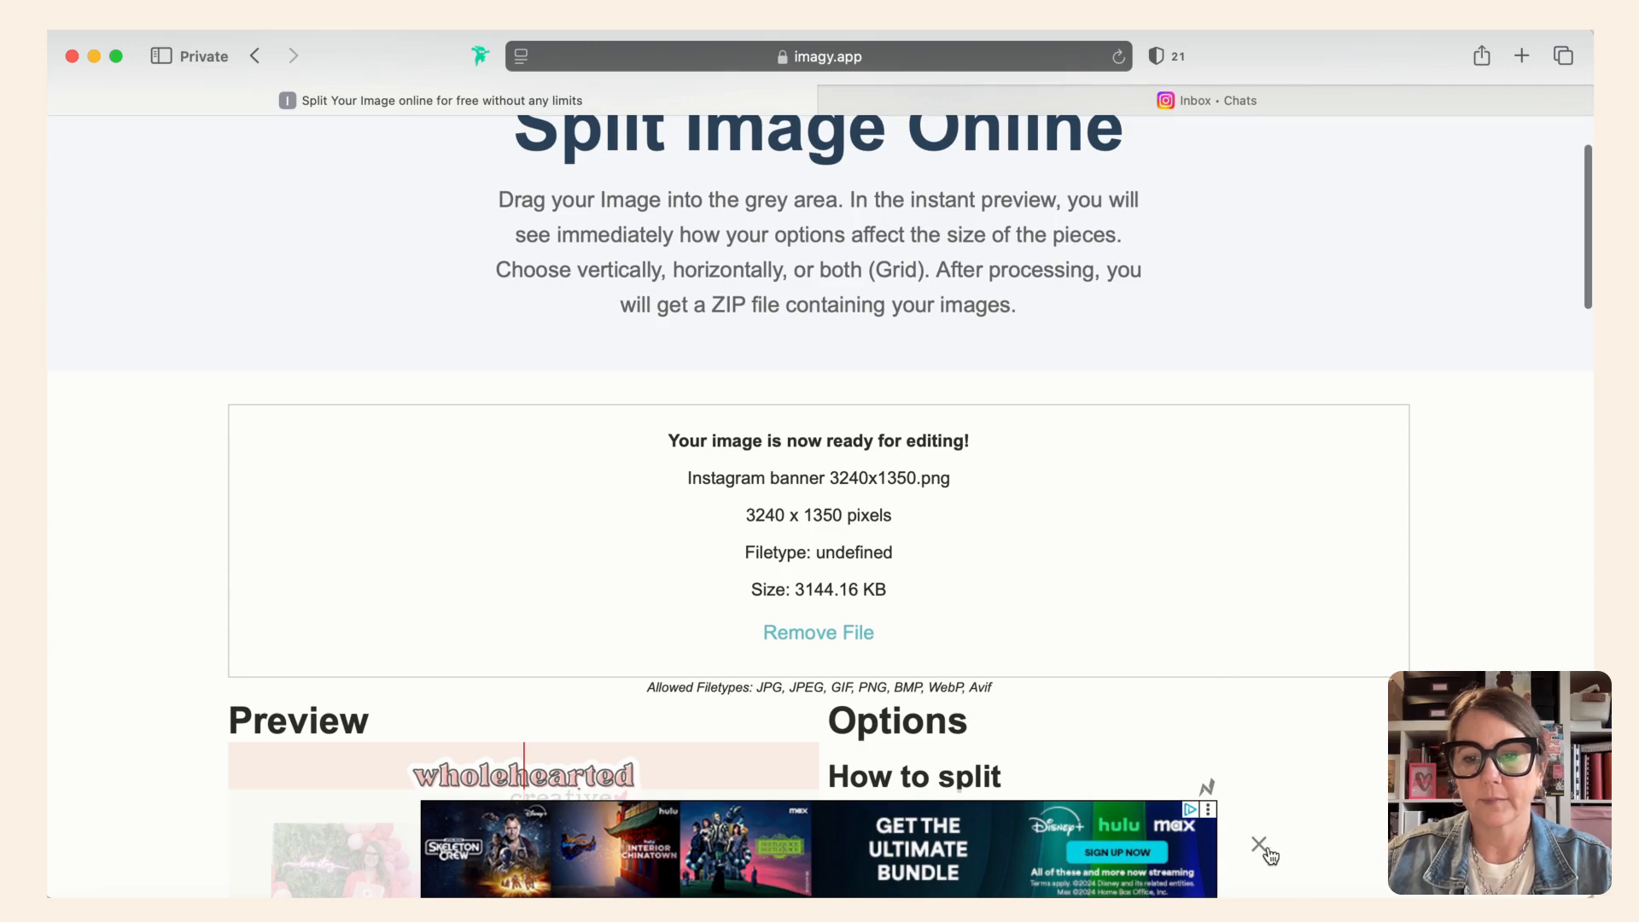
click(1259, 847)
scroll(1261, 851, down, 6)
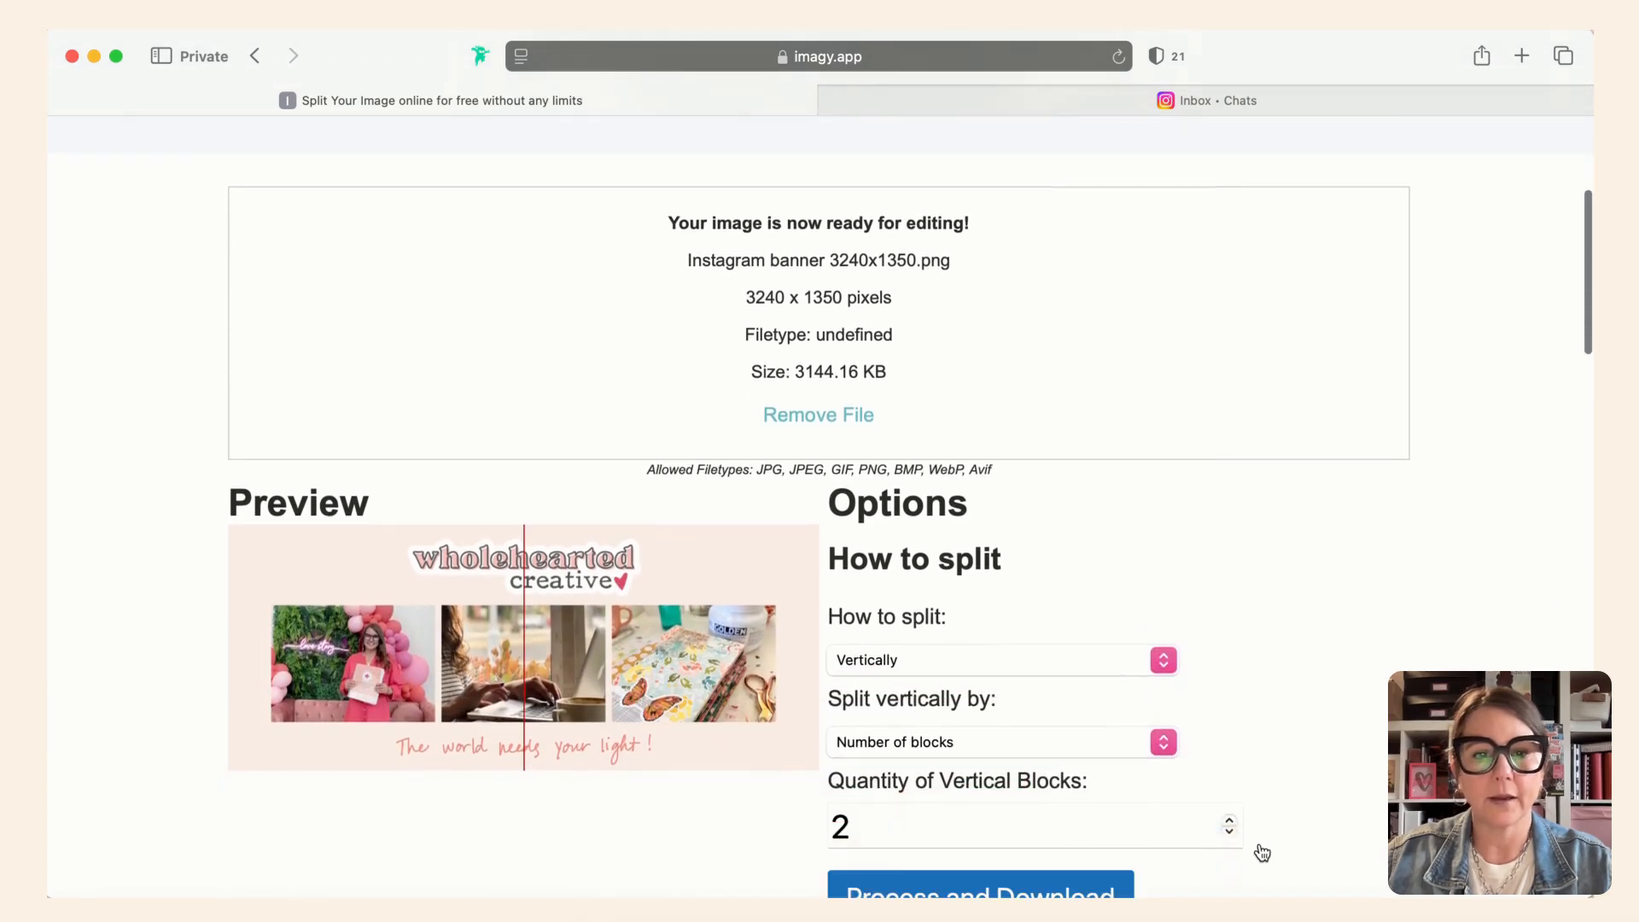
scroll(1261, 851, down, 1)
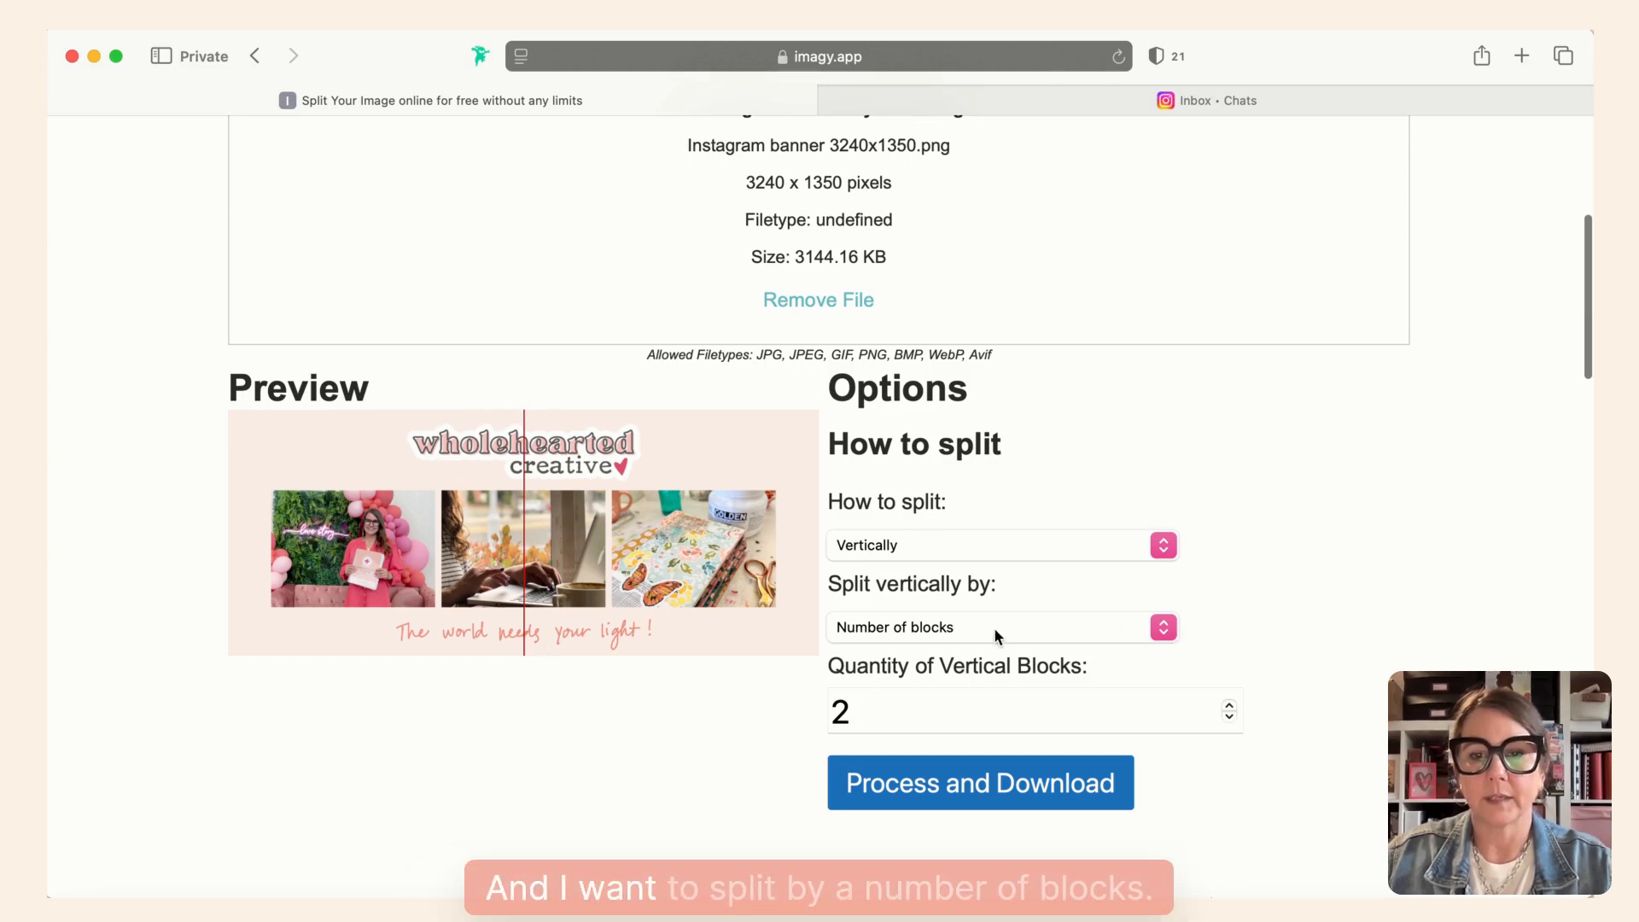
click(1229, 707)
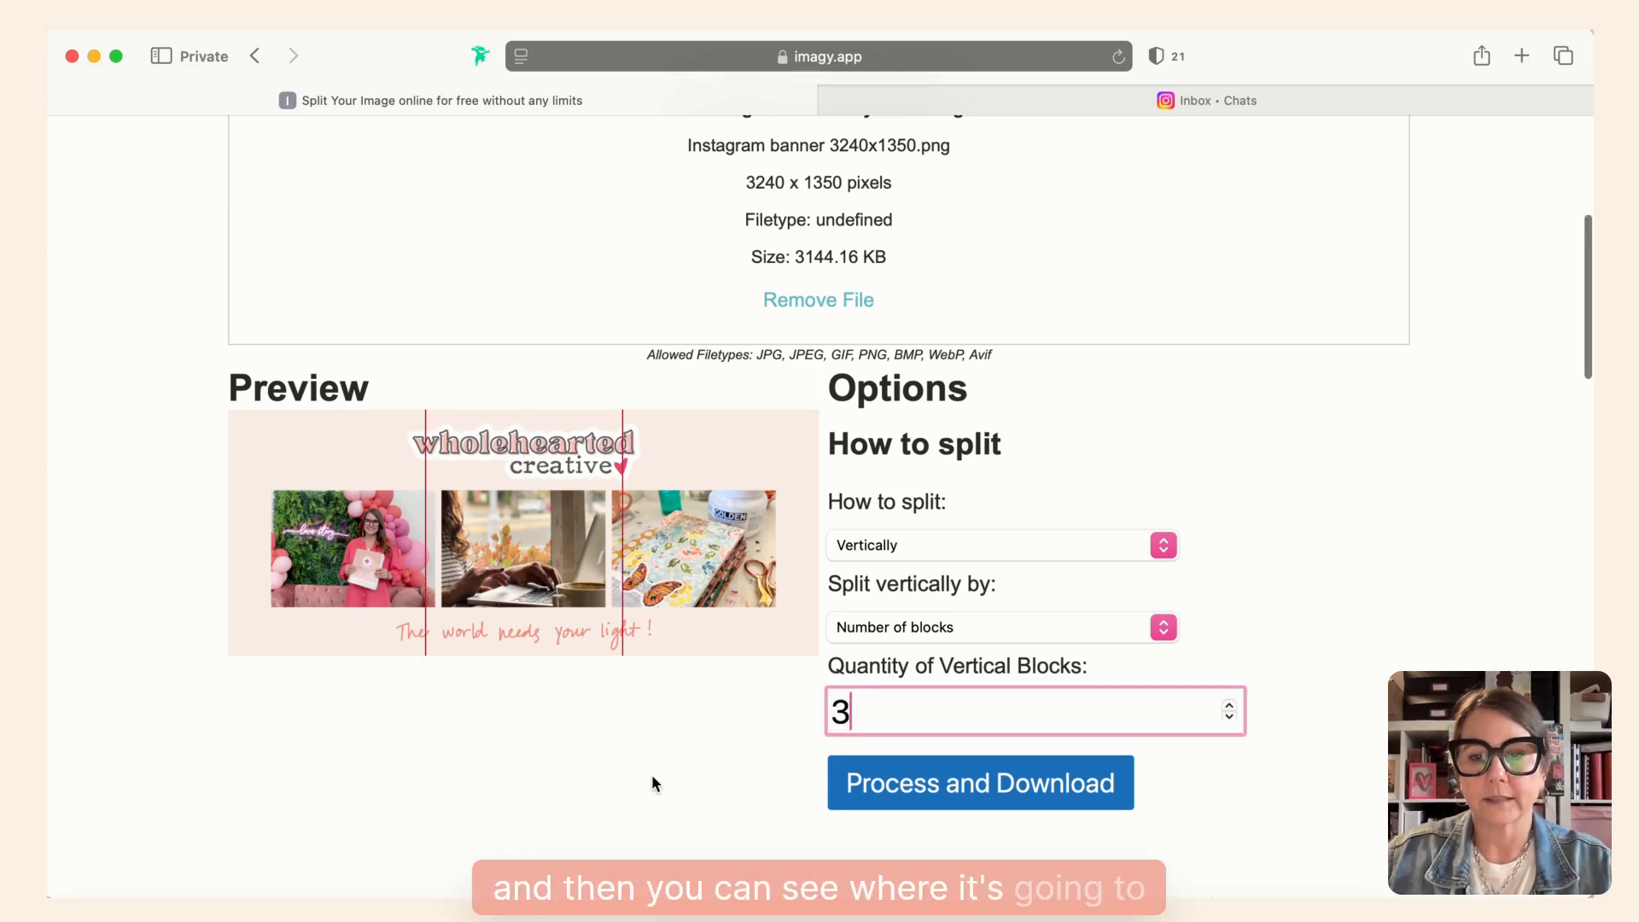
- Process and download the split images, allowing downloads from imagy.app, then dismiss the thank-you message and check the downloads list
scroll(652, 776, down, 2)
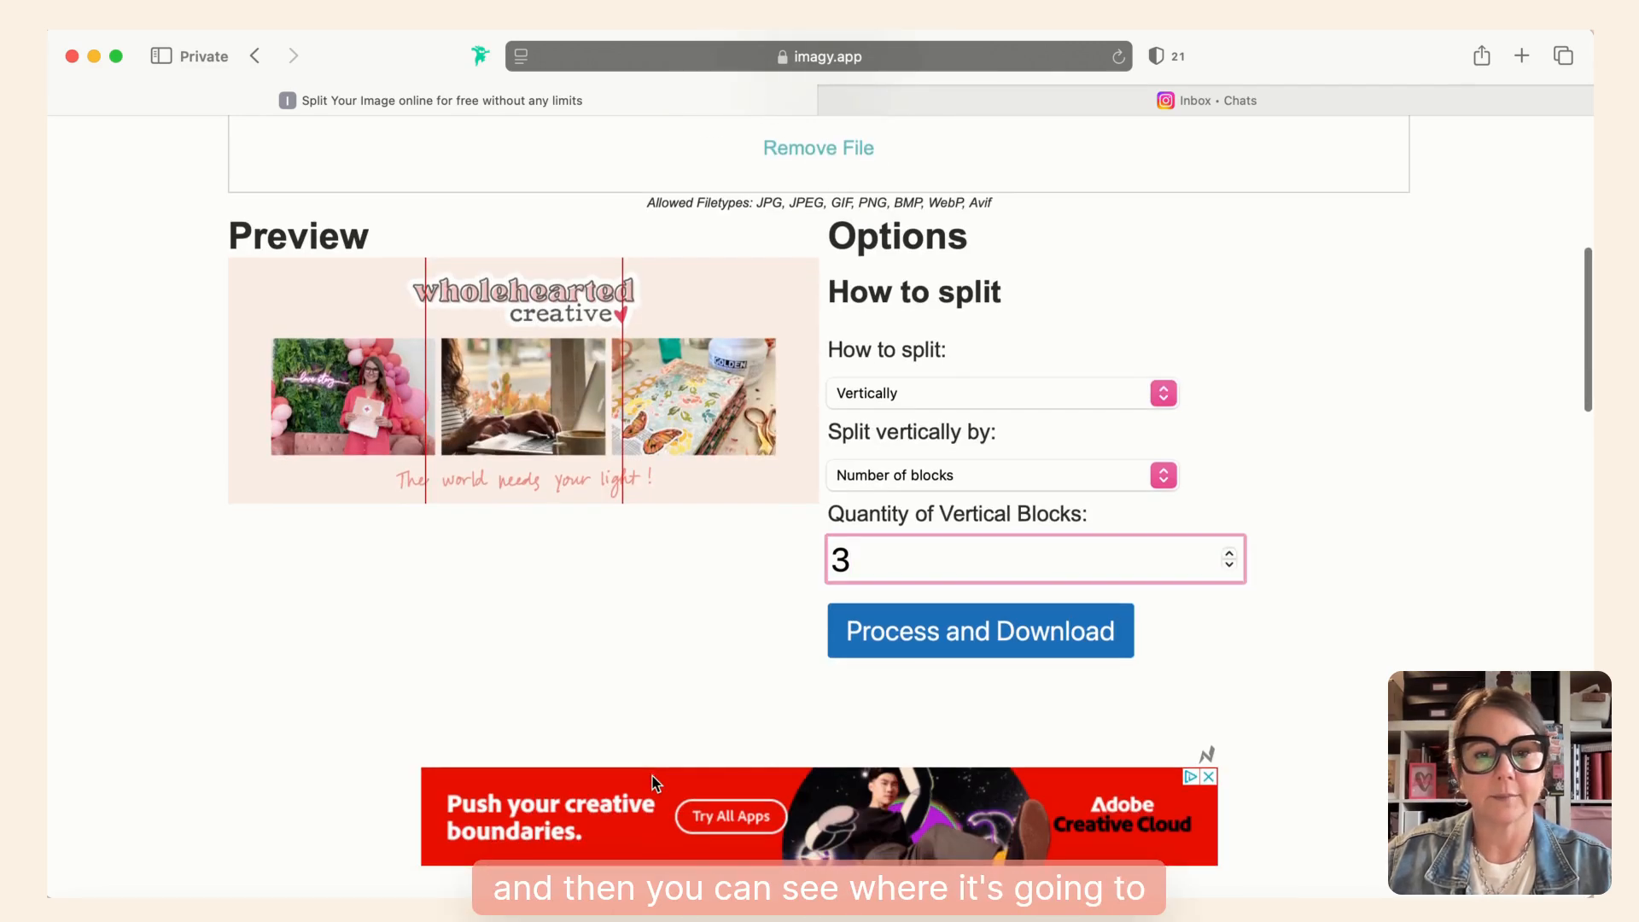
click(975, 631)
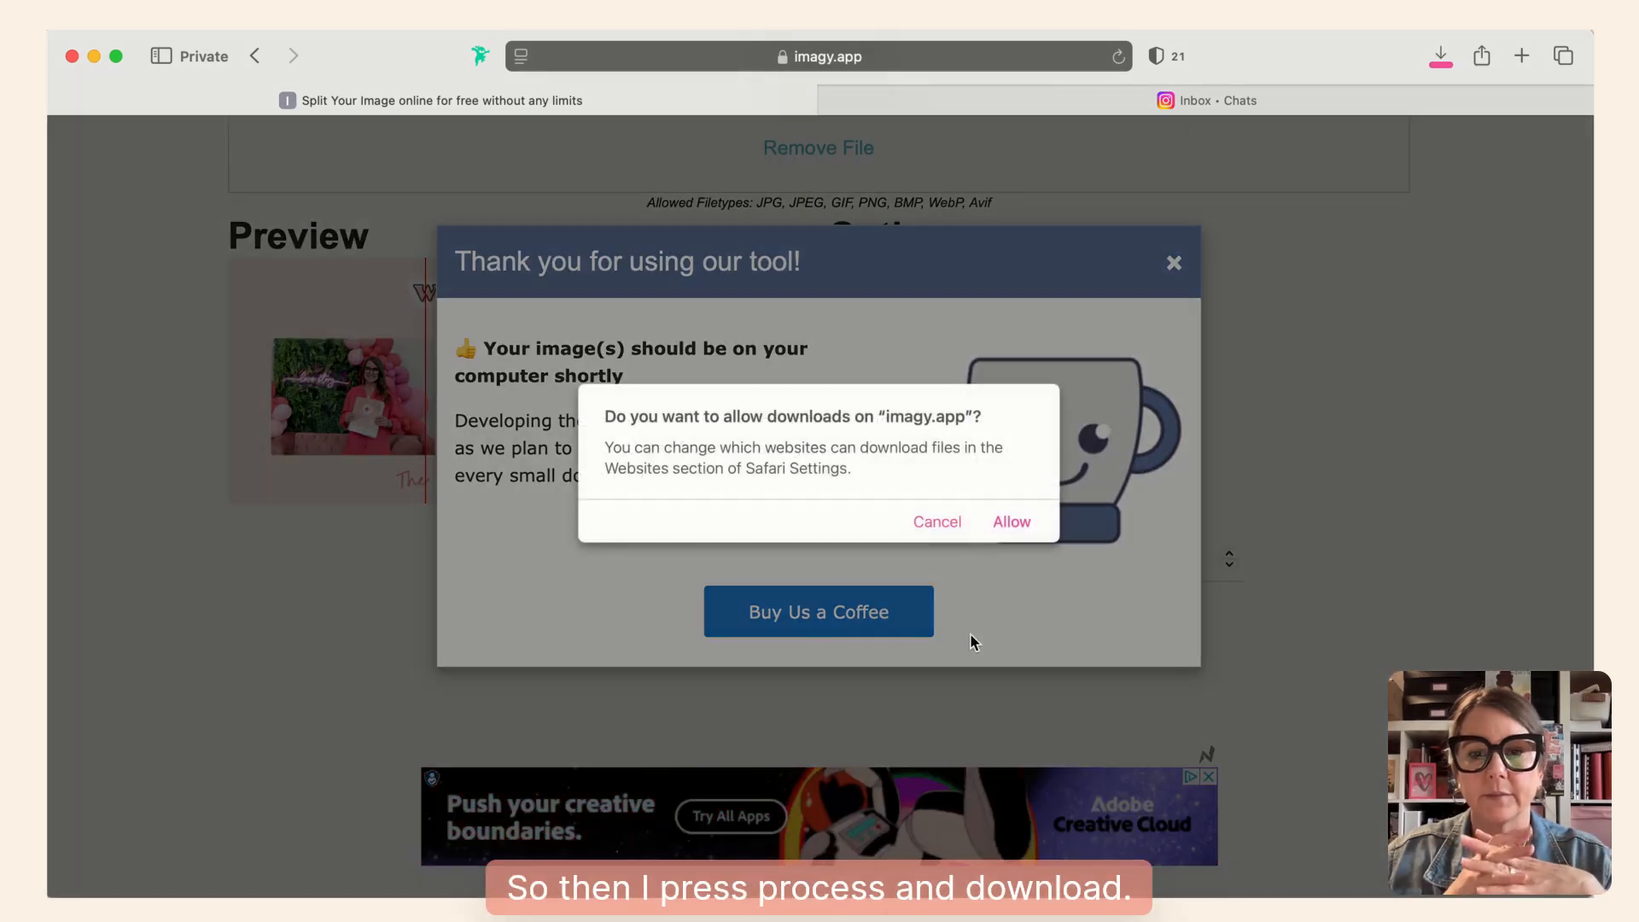
click(1015, 523)
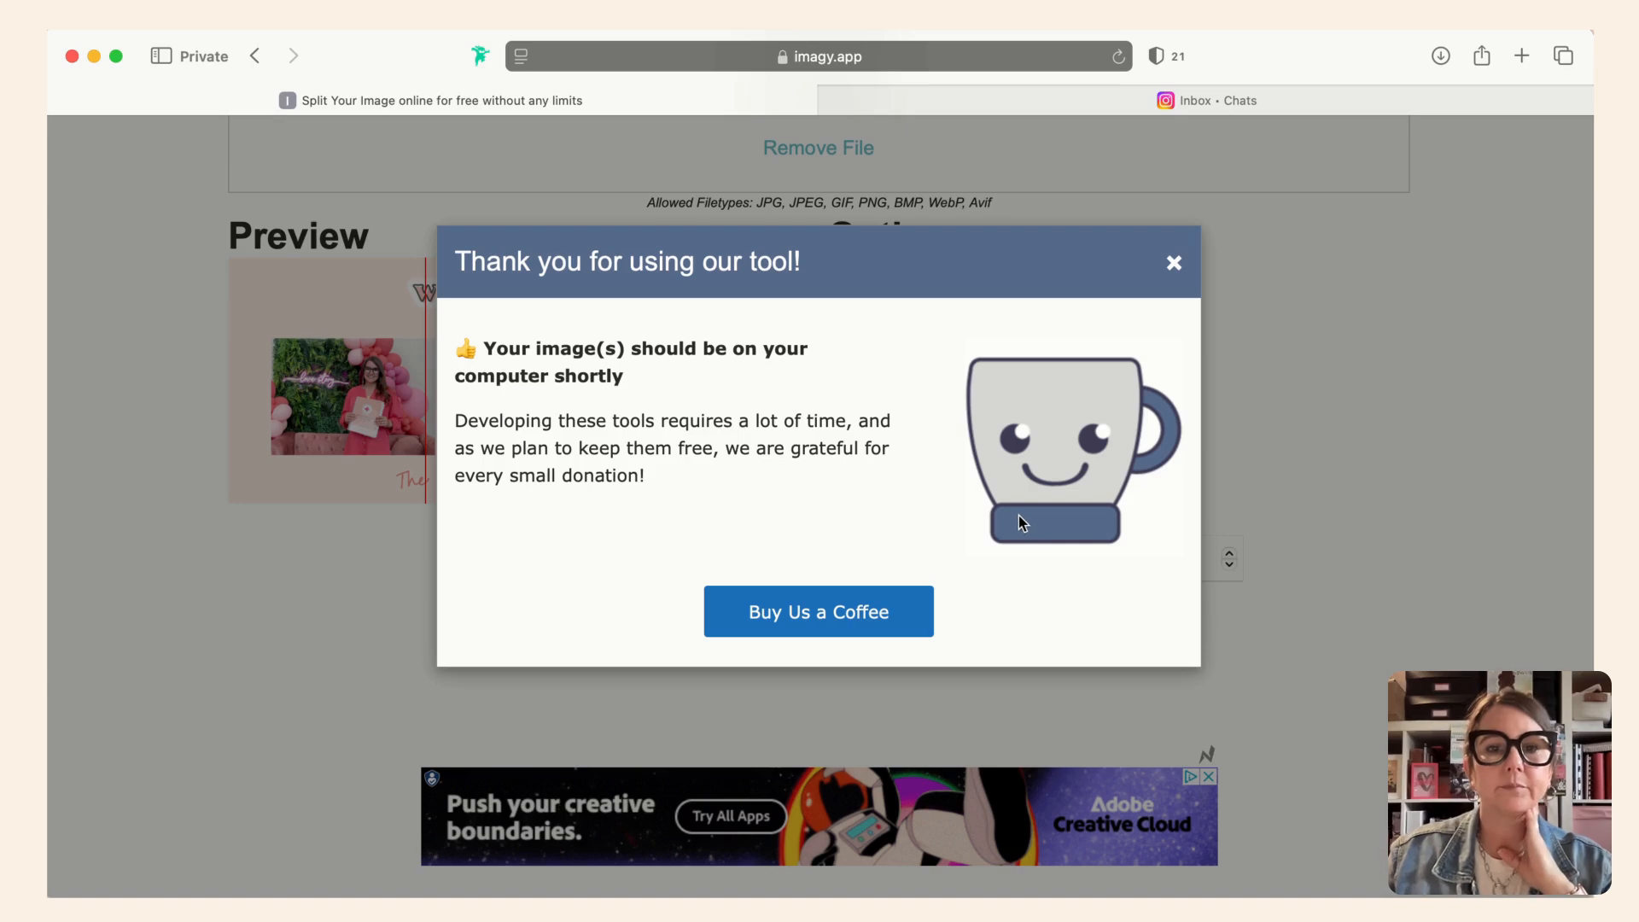
click(1174, 264)
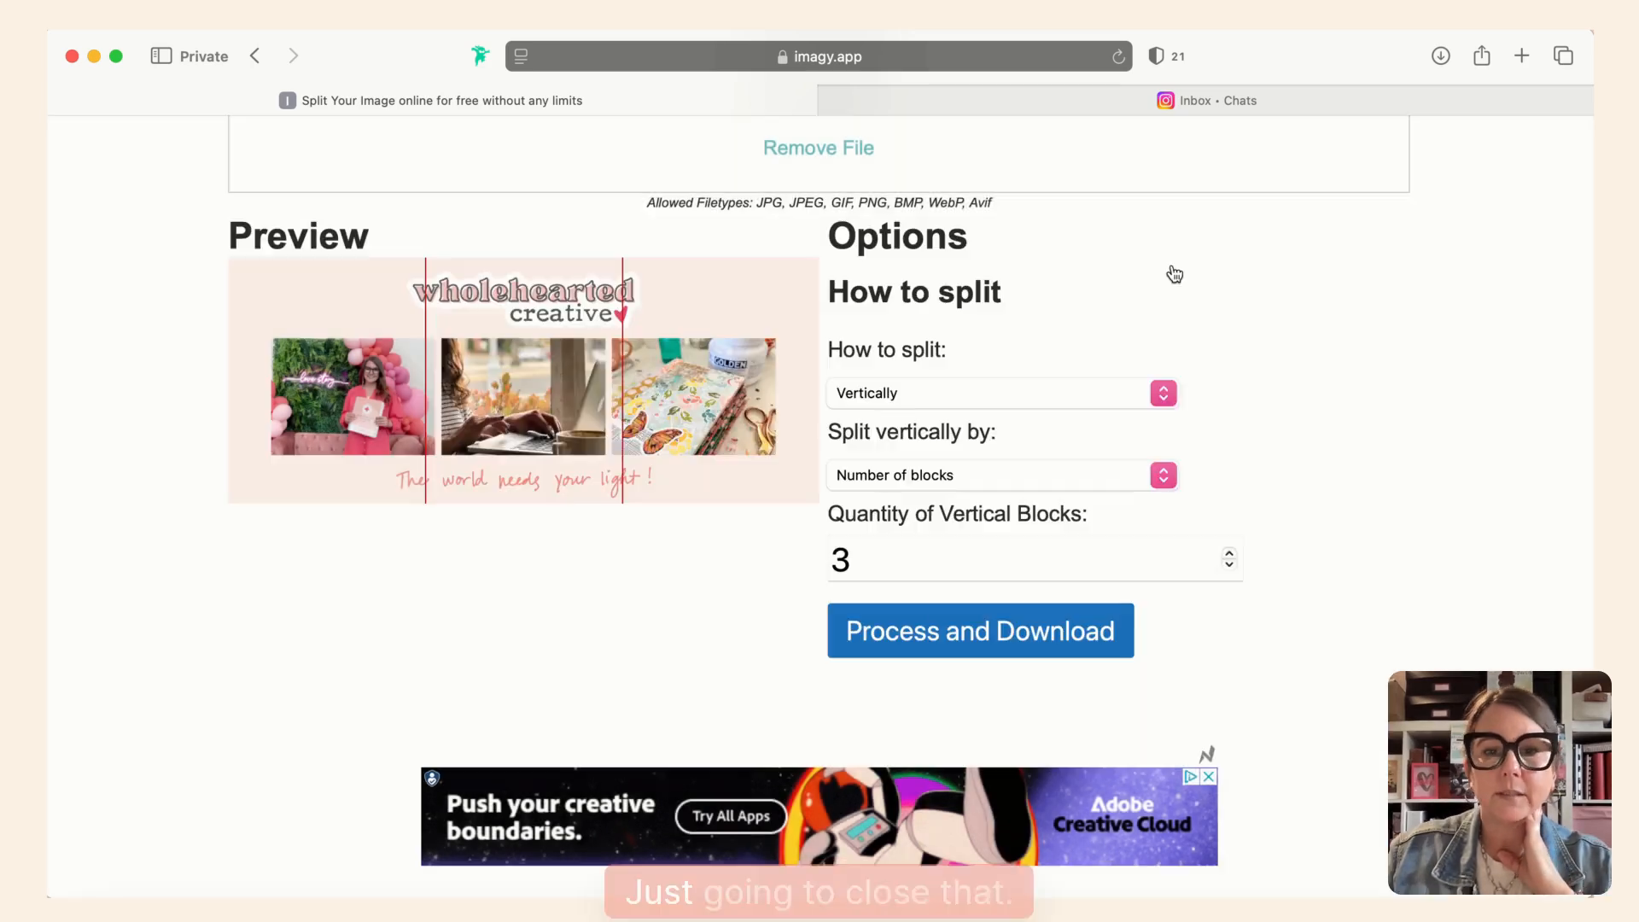
click(1441, 56)
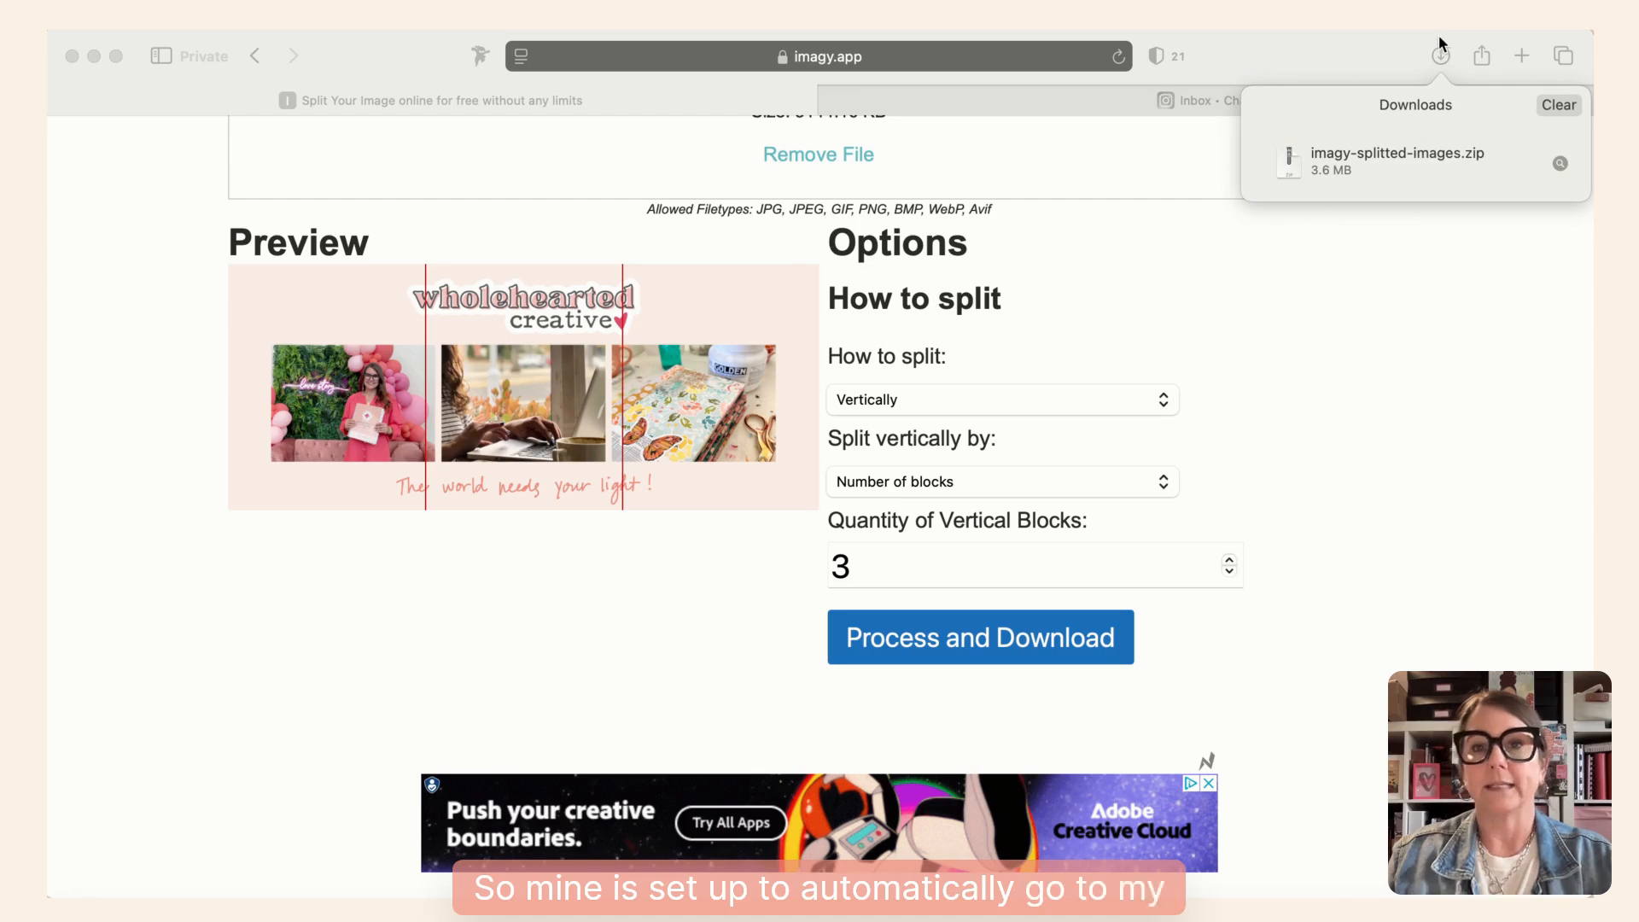
- Minimize Safari, unzip imagy-splitted-images.zip on the Desktop, and move the extracted folder to an empty spot and open it
click(92, 57)
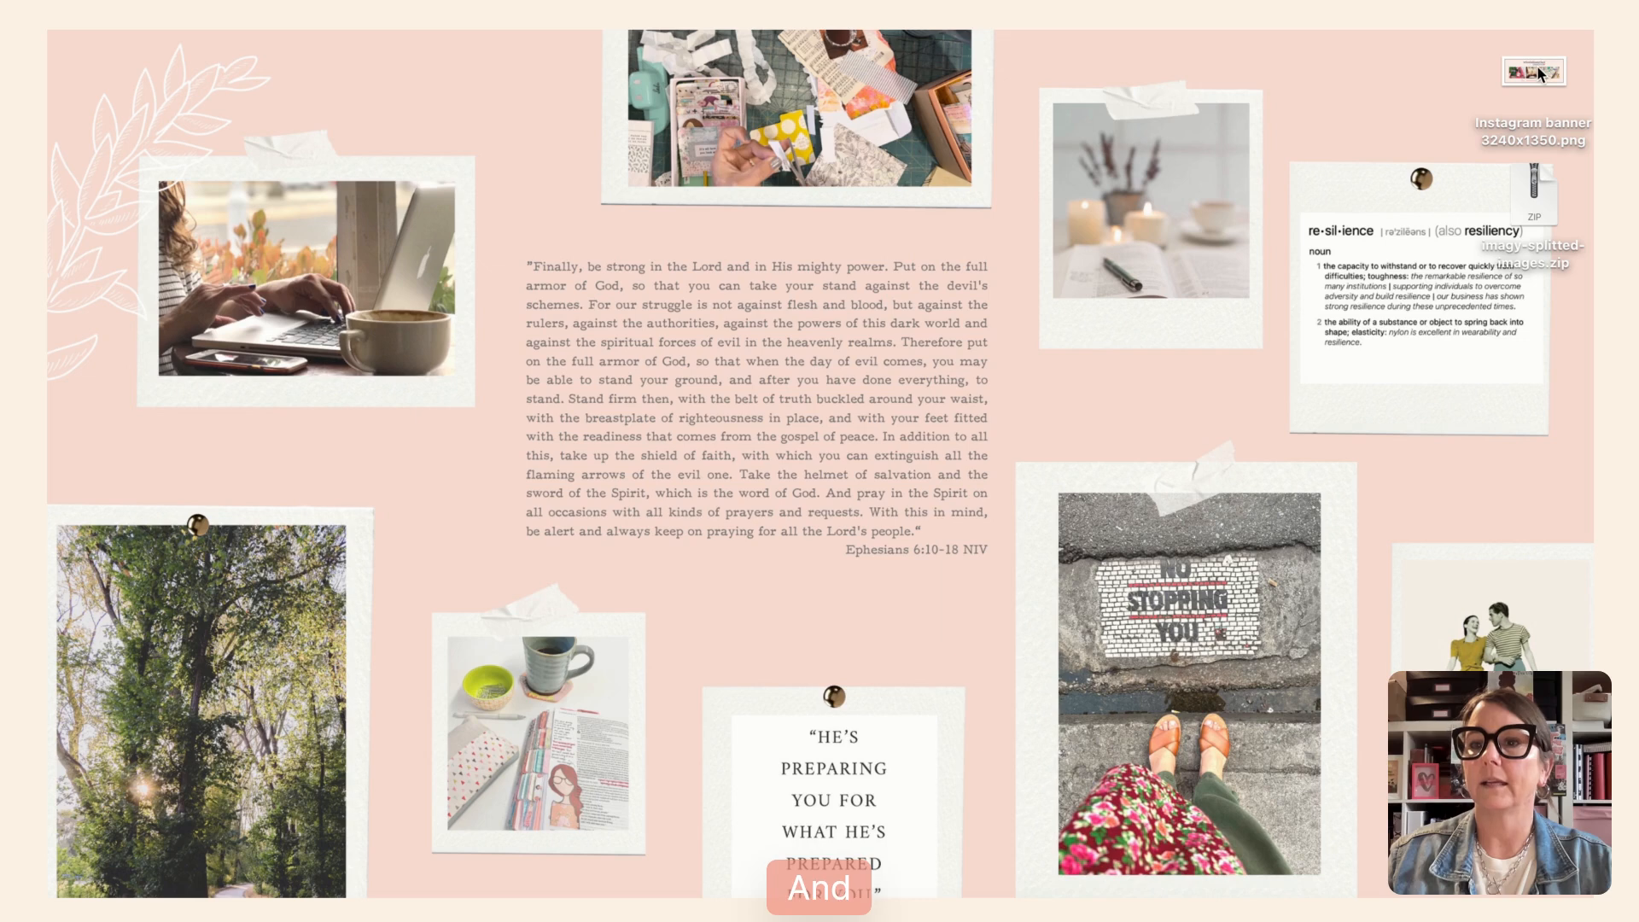
click(1534, 205)
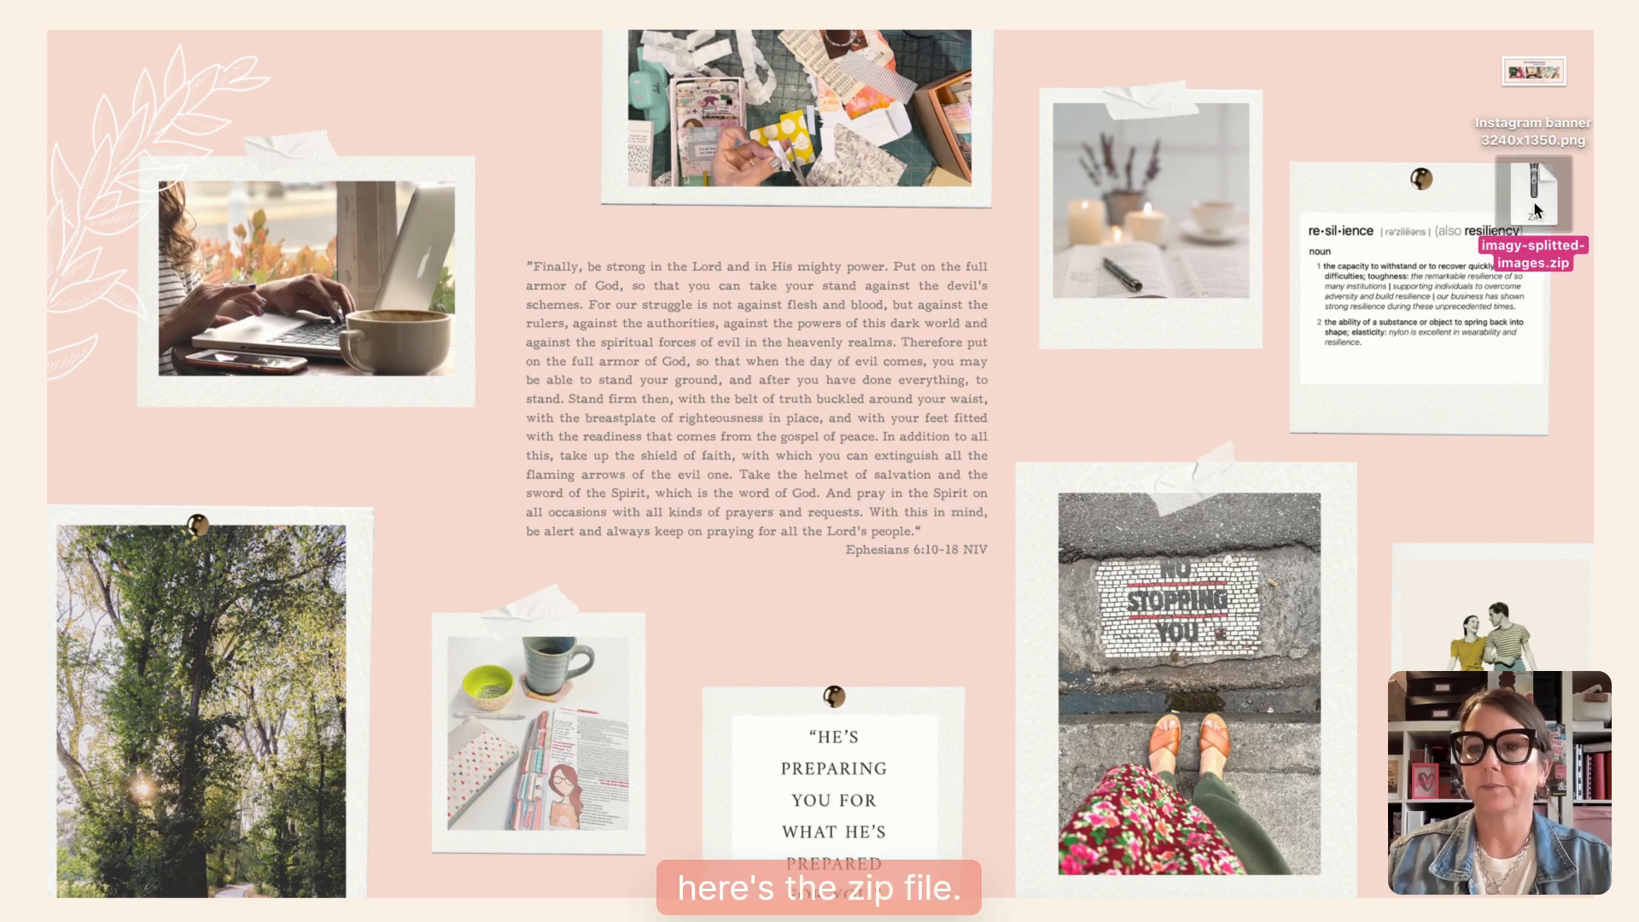
double_click(1534, 204)
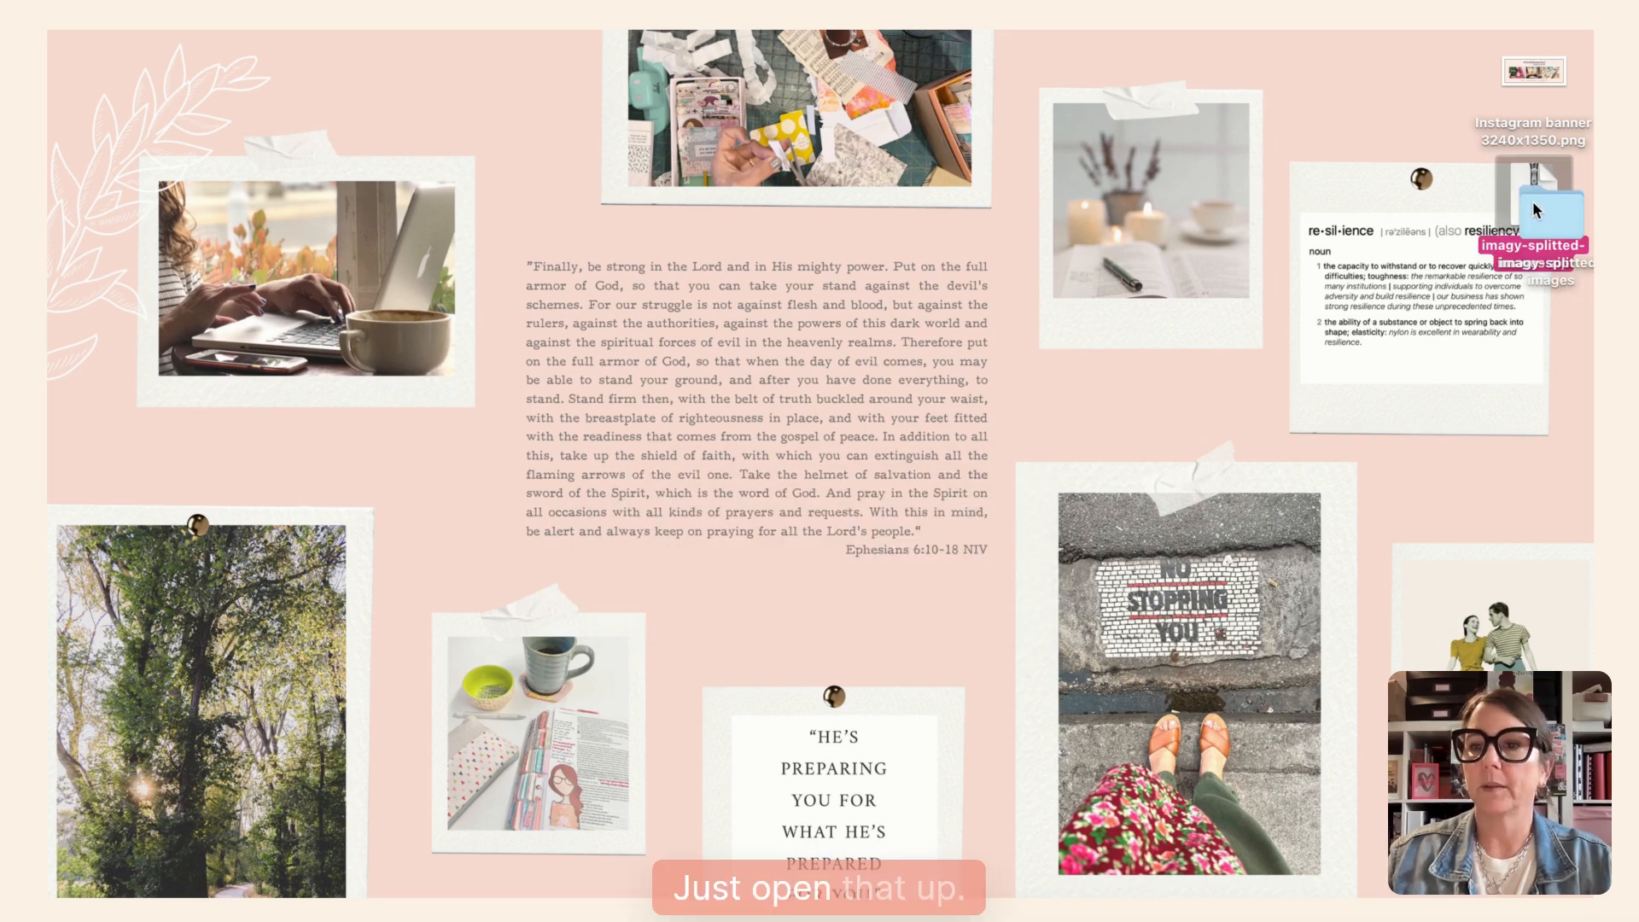
drag(1538, 206, 1305, 78)
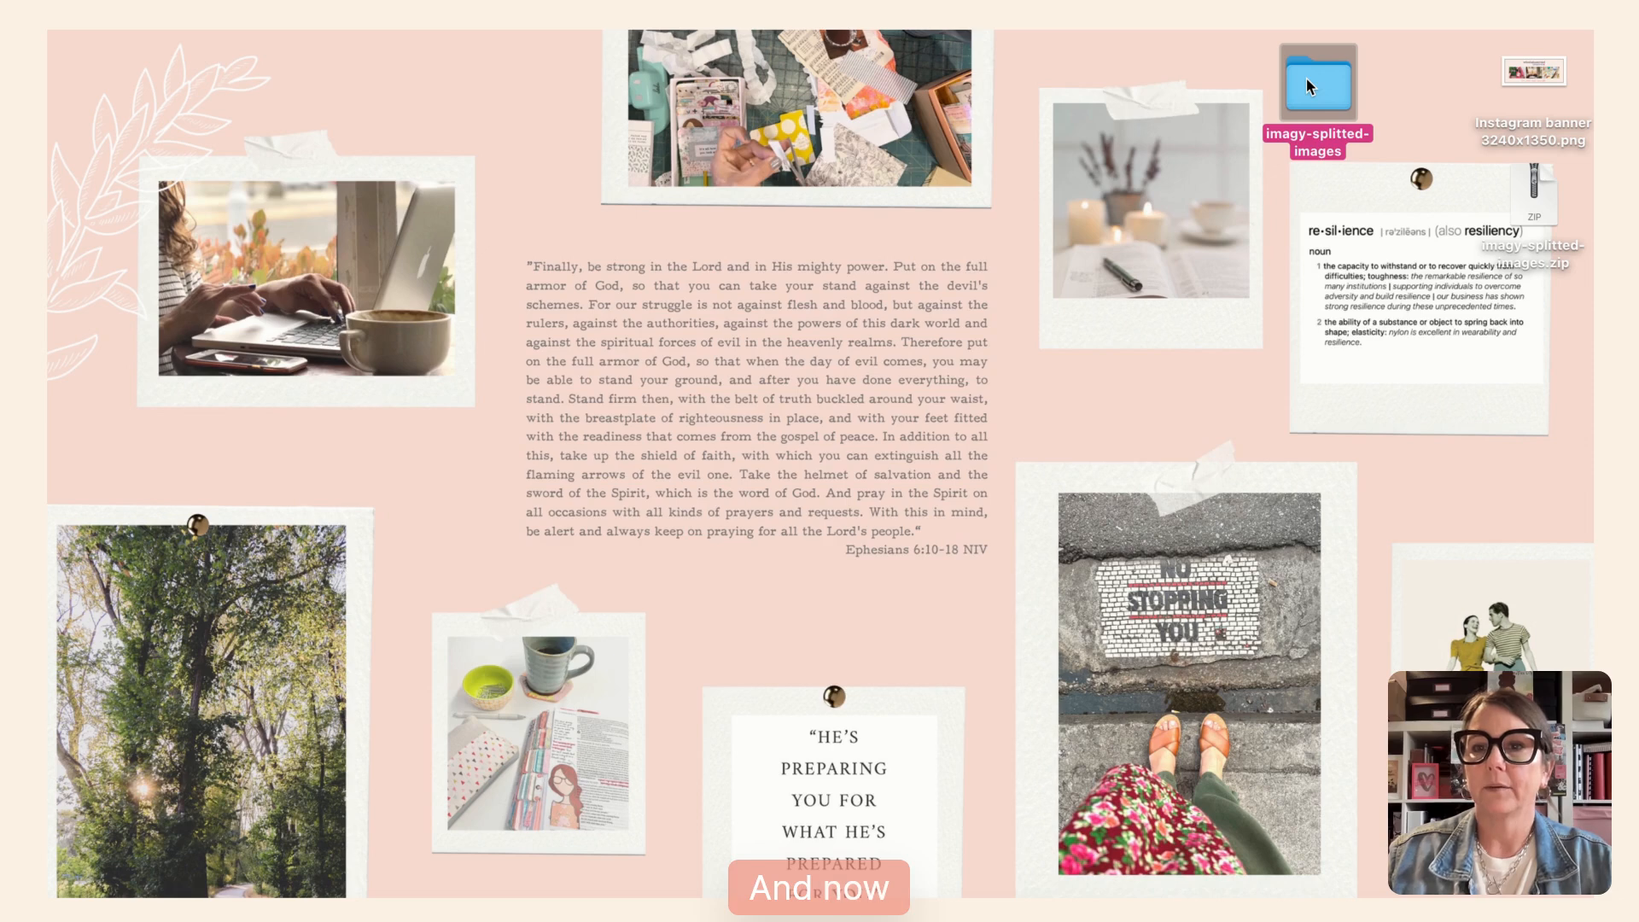
double_click(1306, 78)
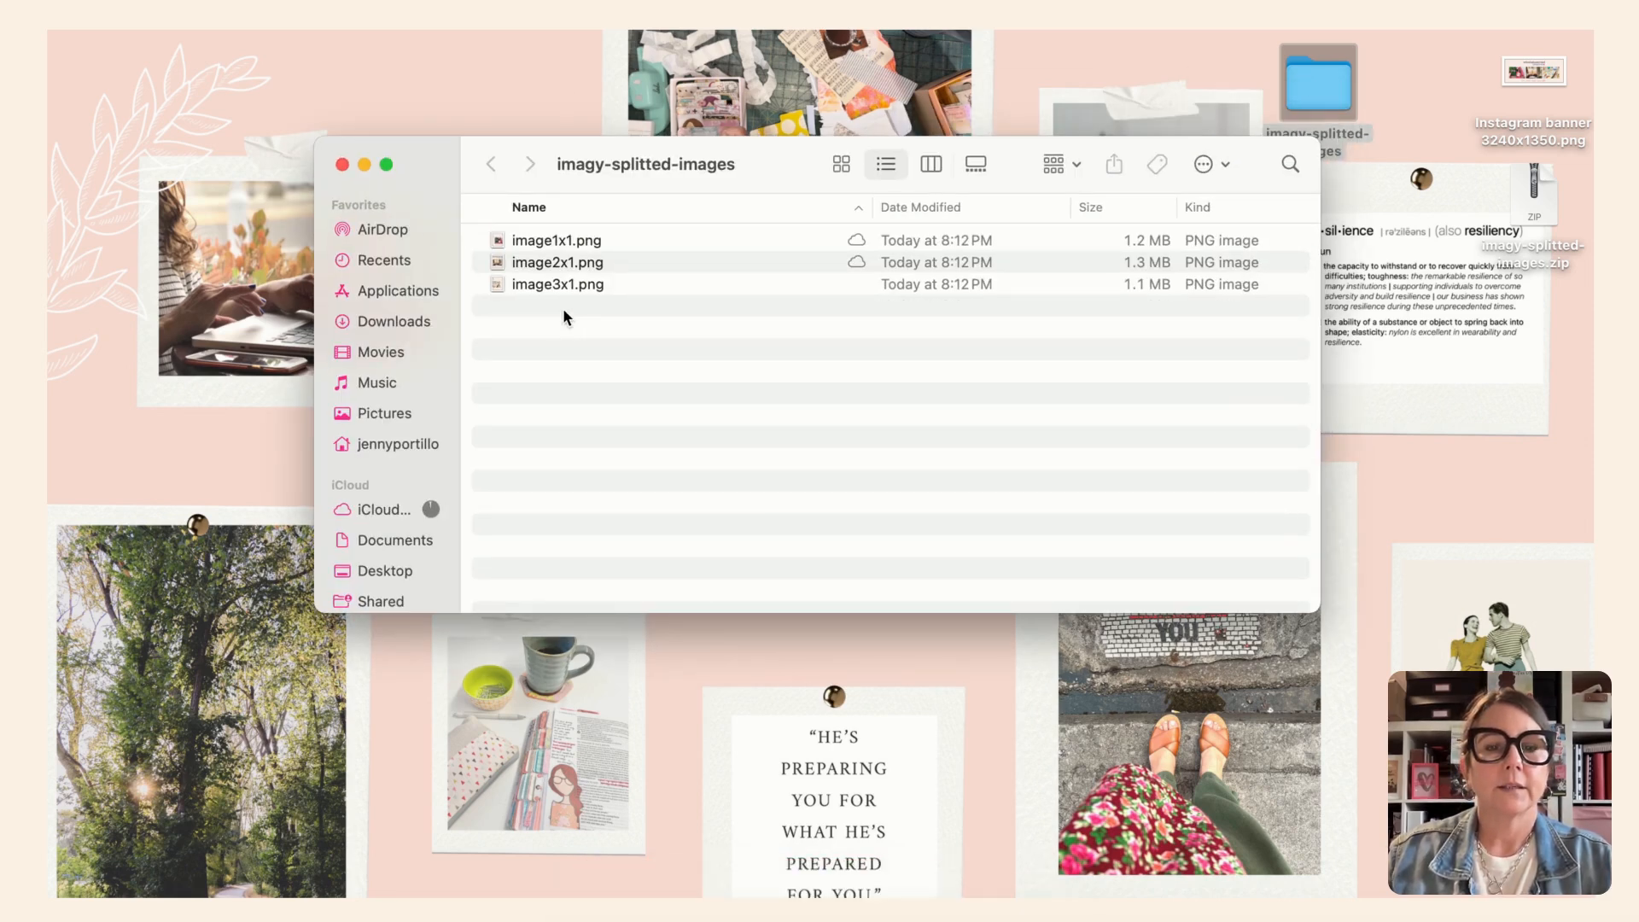
- Preview image1x1.png from the extracted folder and close it again
click(565, 243)
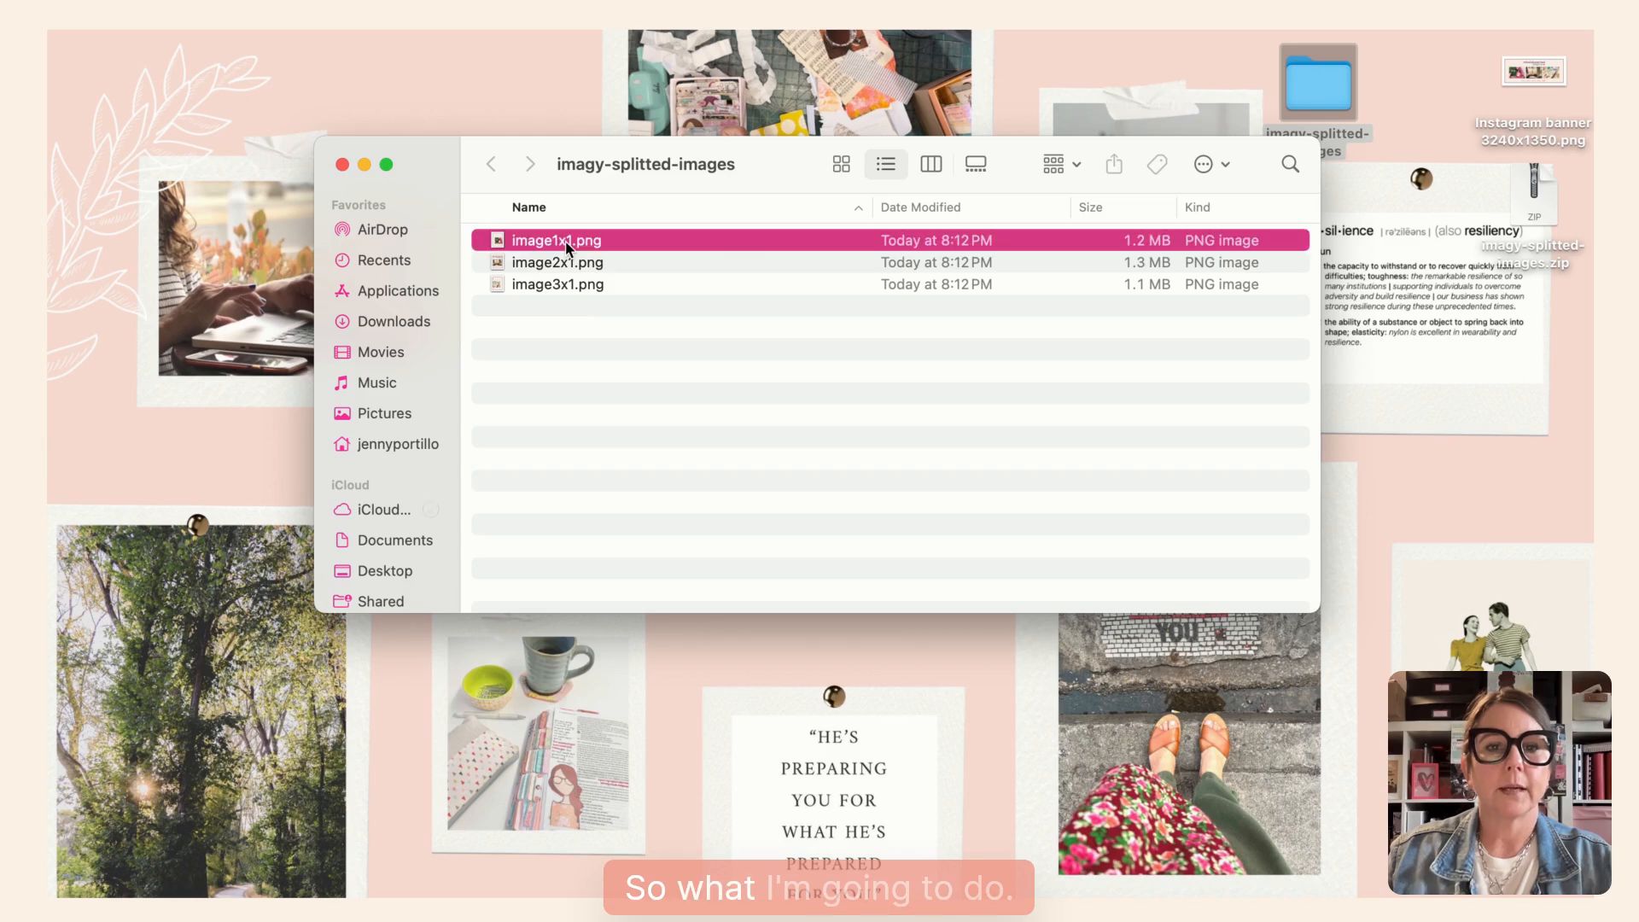
double_click(566, 243)
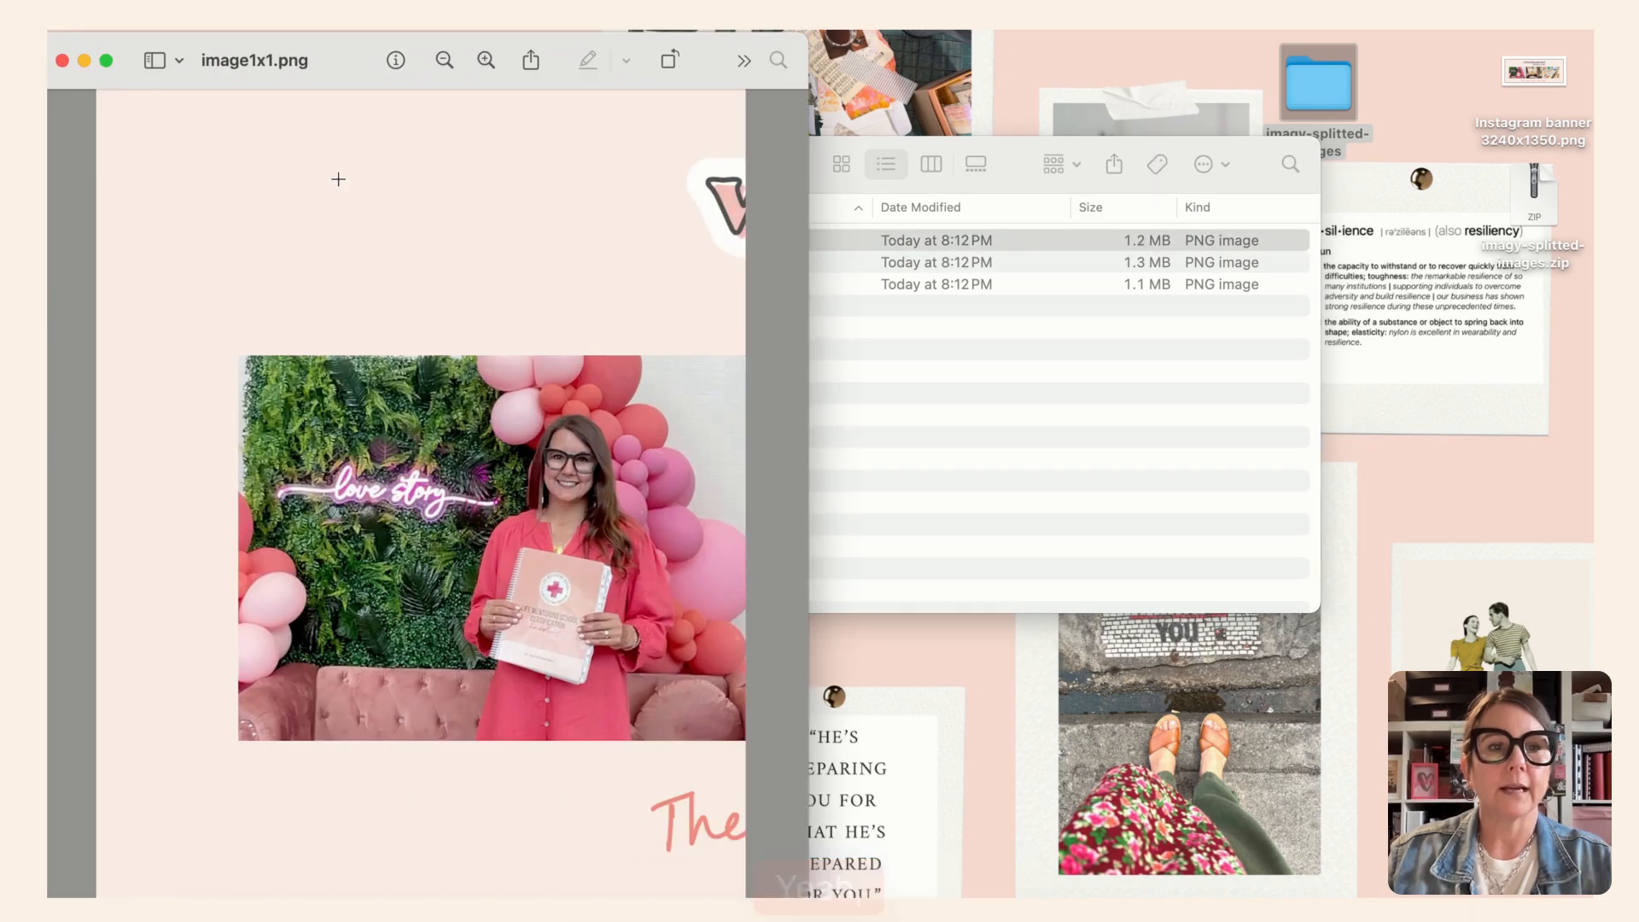
click(61, 60)
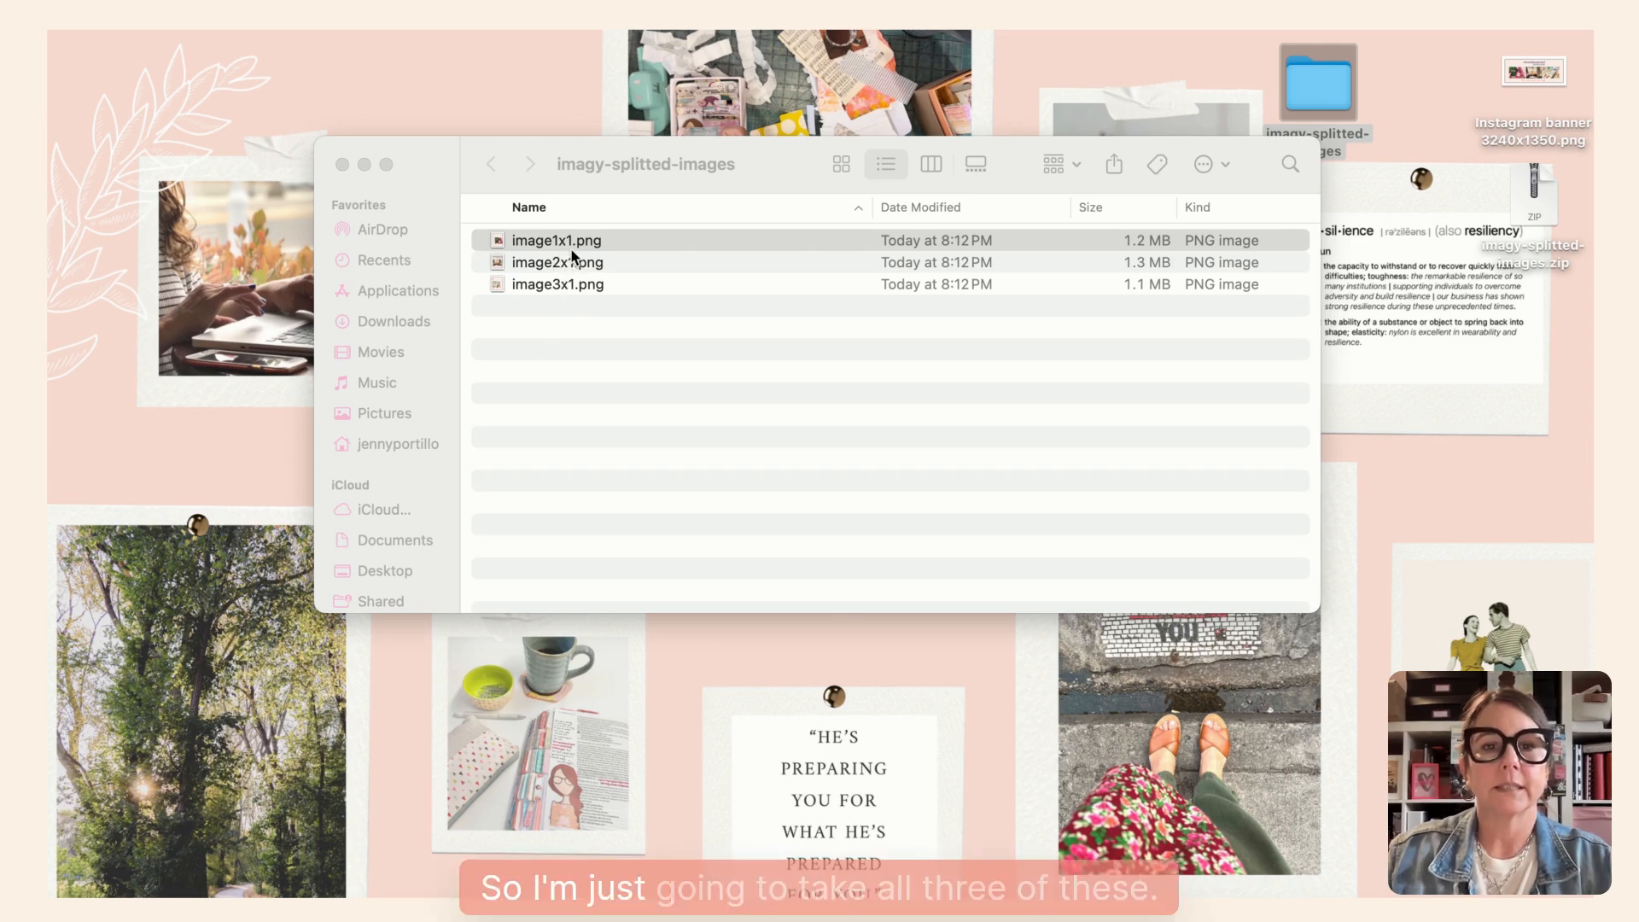
- Select all three split images and send them to the iPhone with AirDrop
click(560, 345)
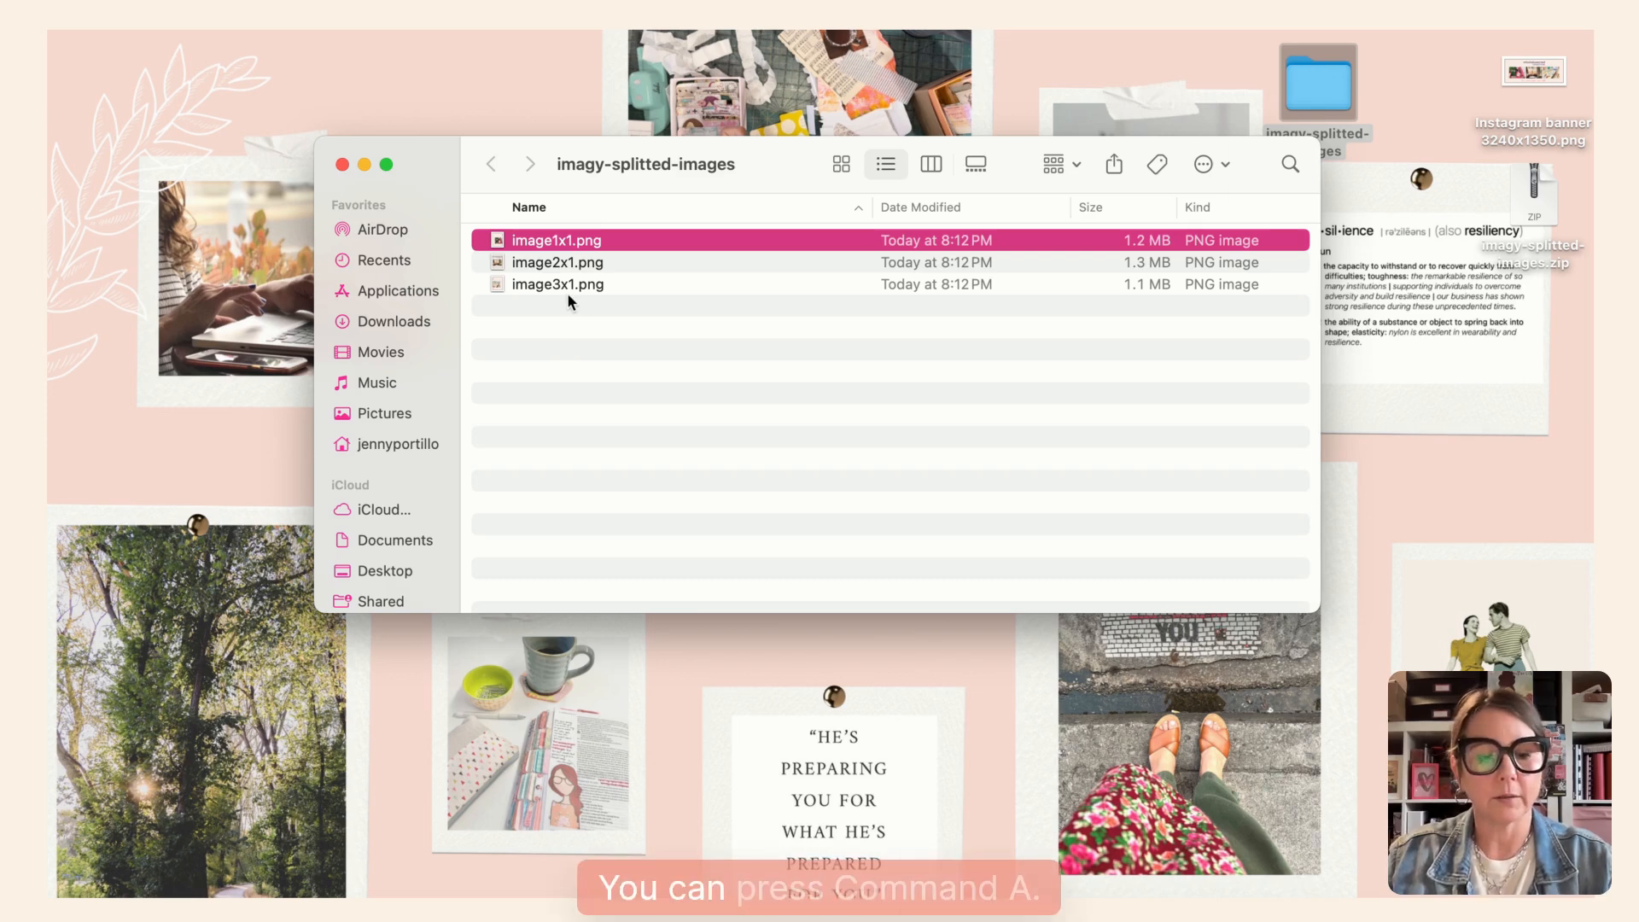
key(super+a)
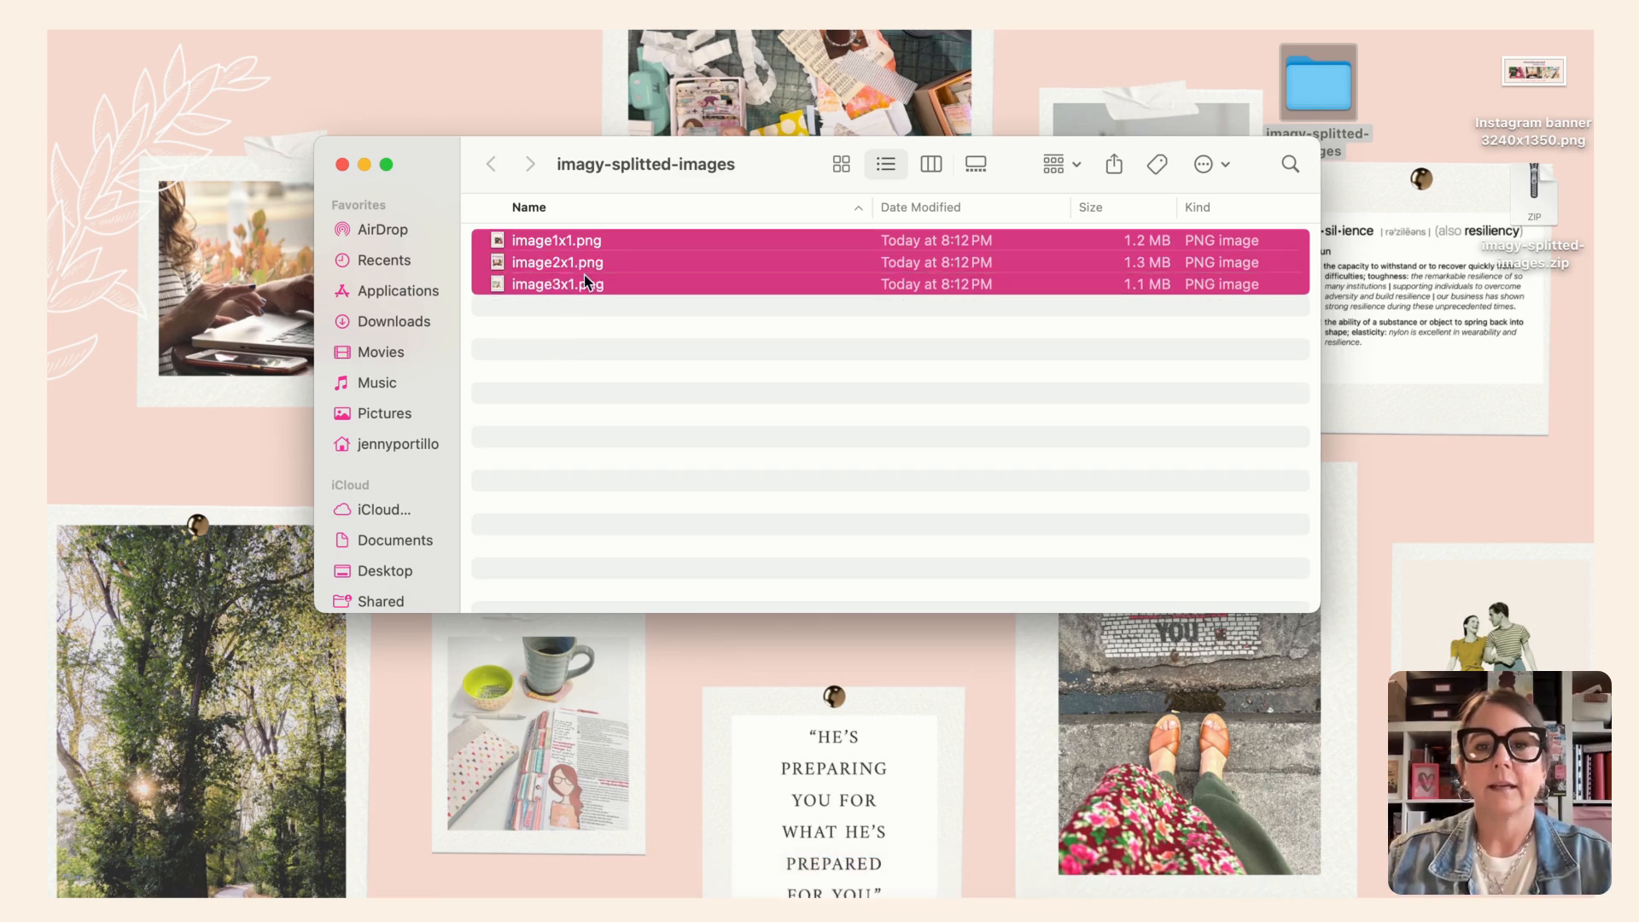
click(1114, 166)
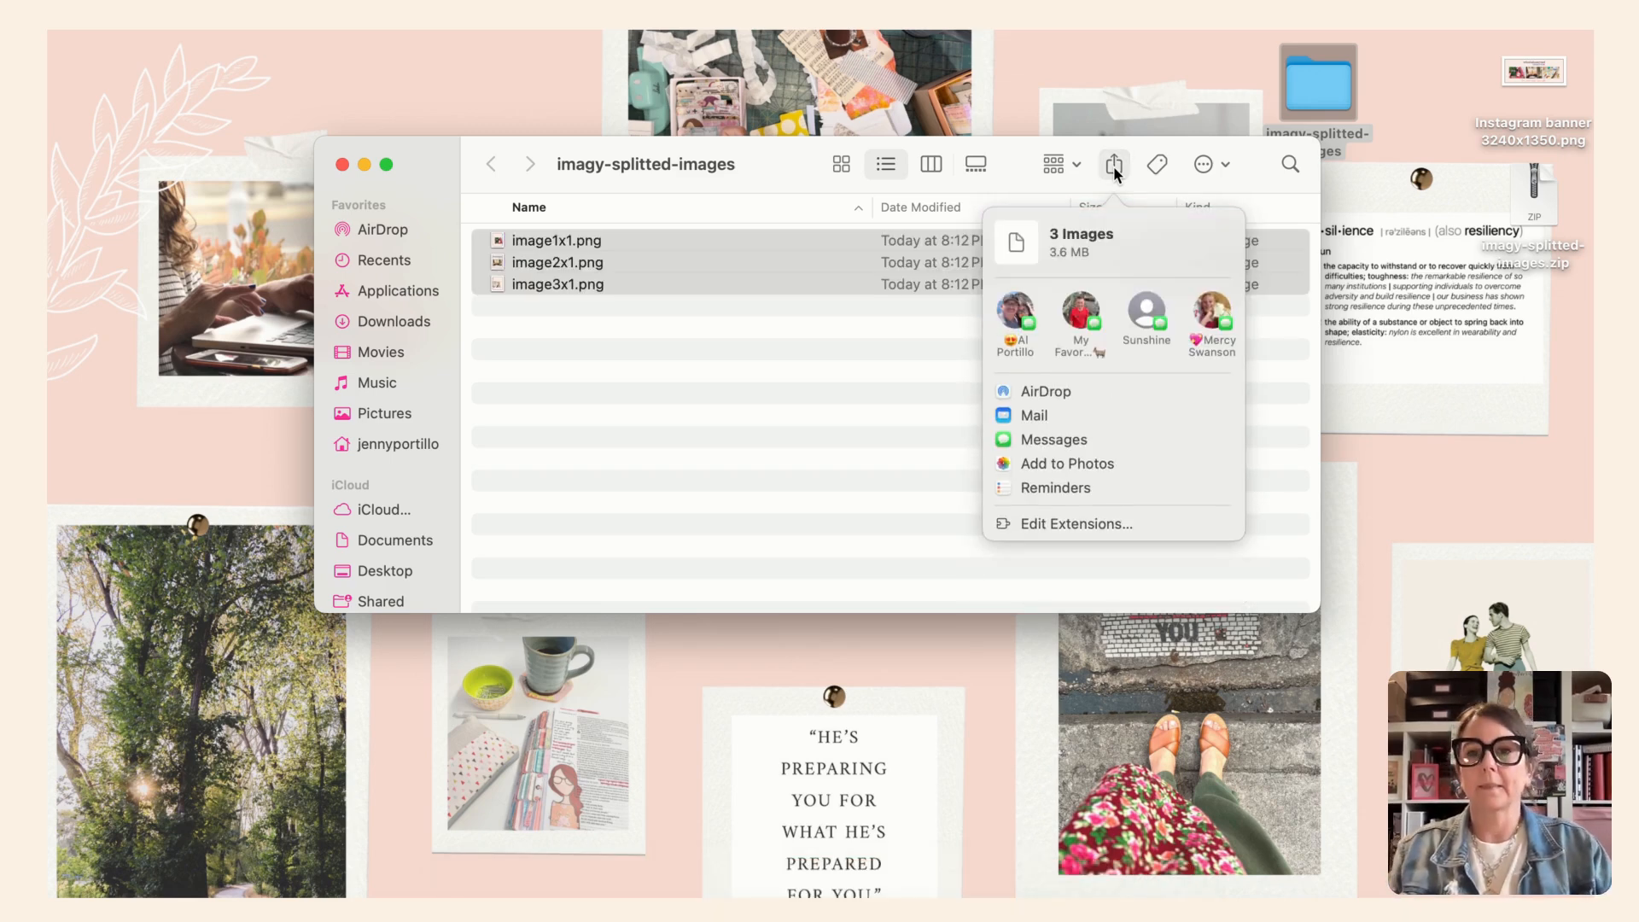
click(1054, 392)
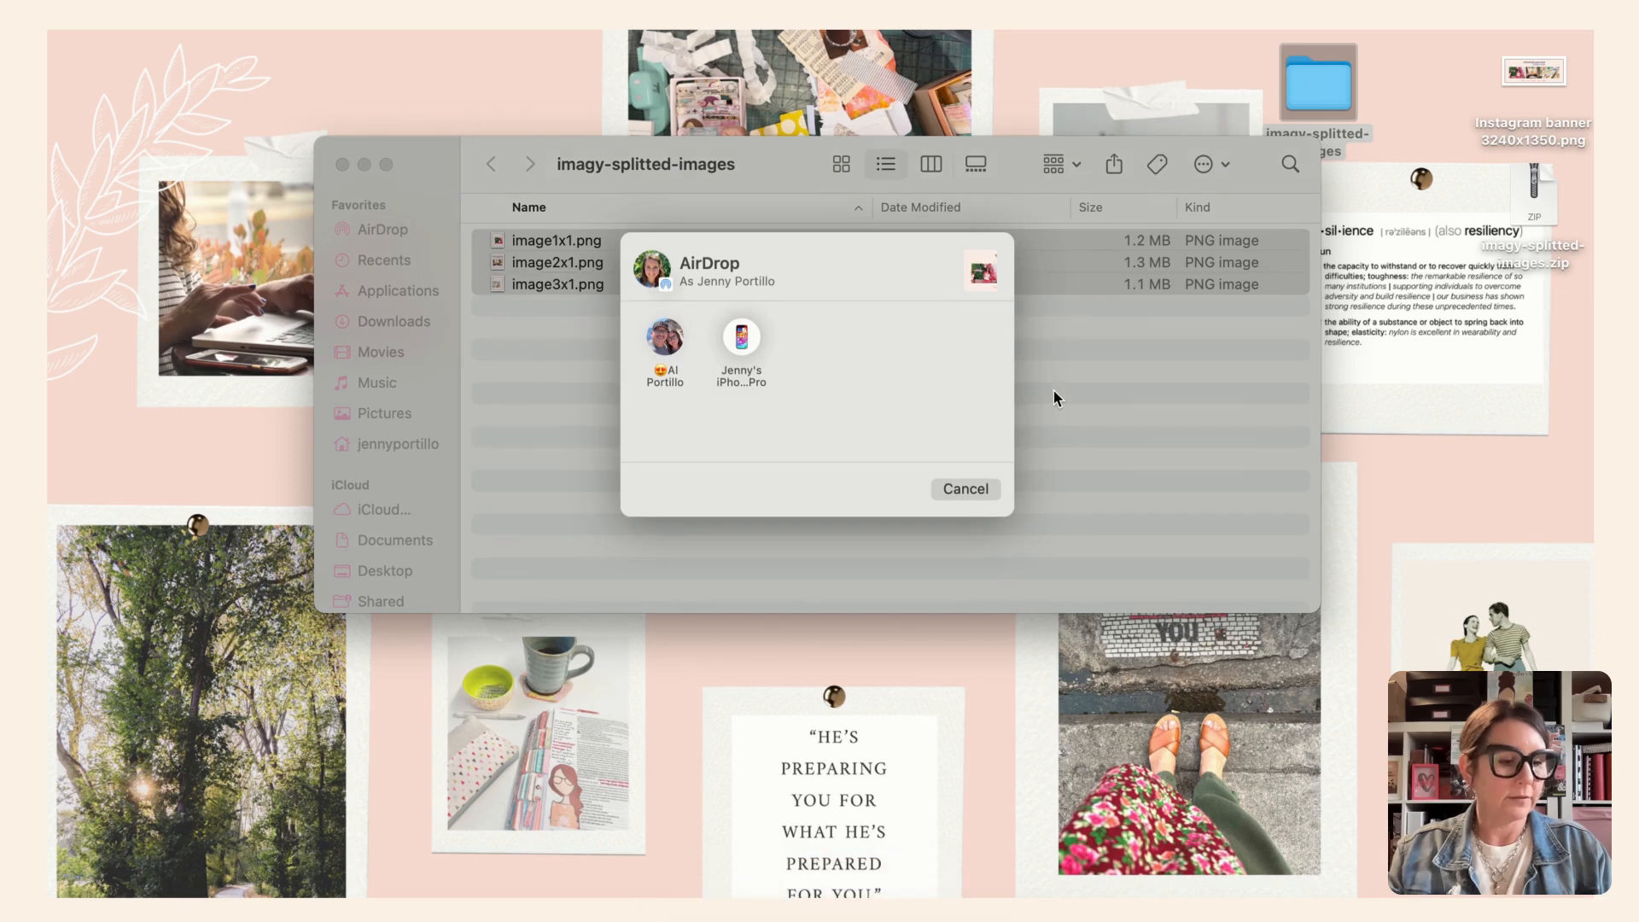
click(740, 333)
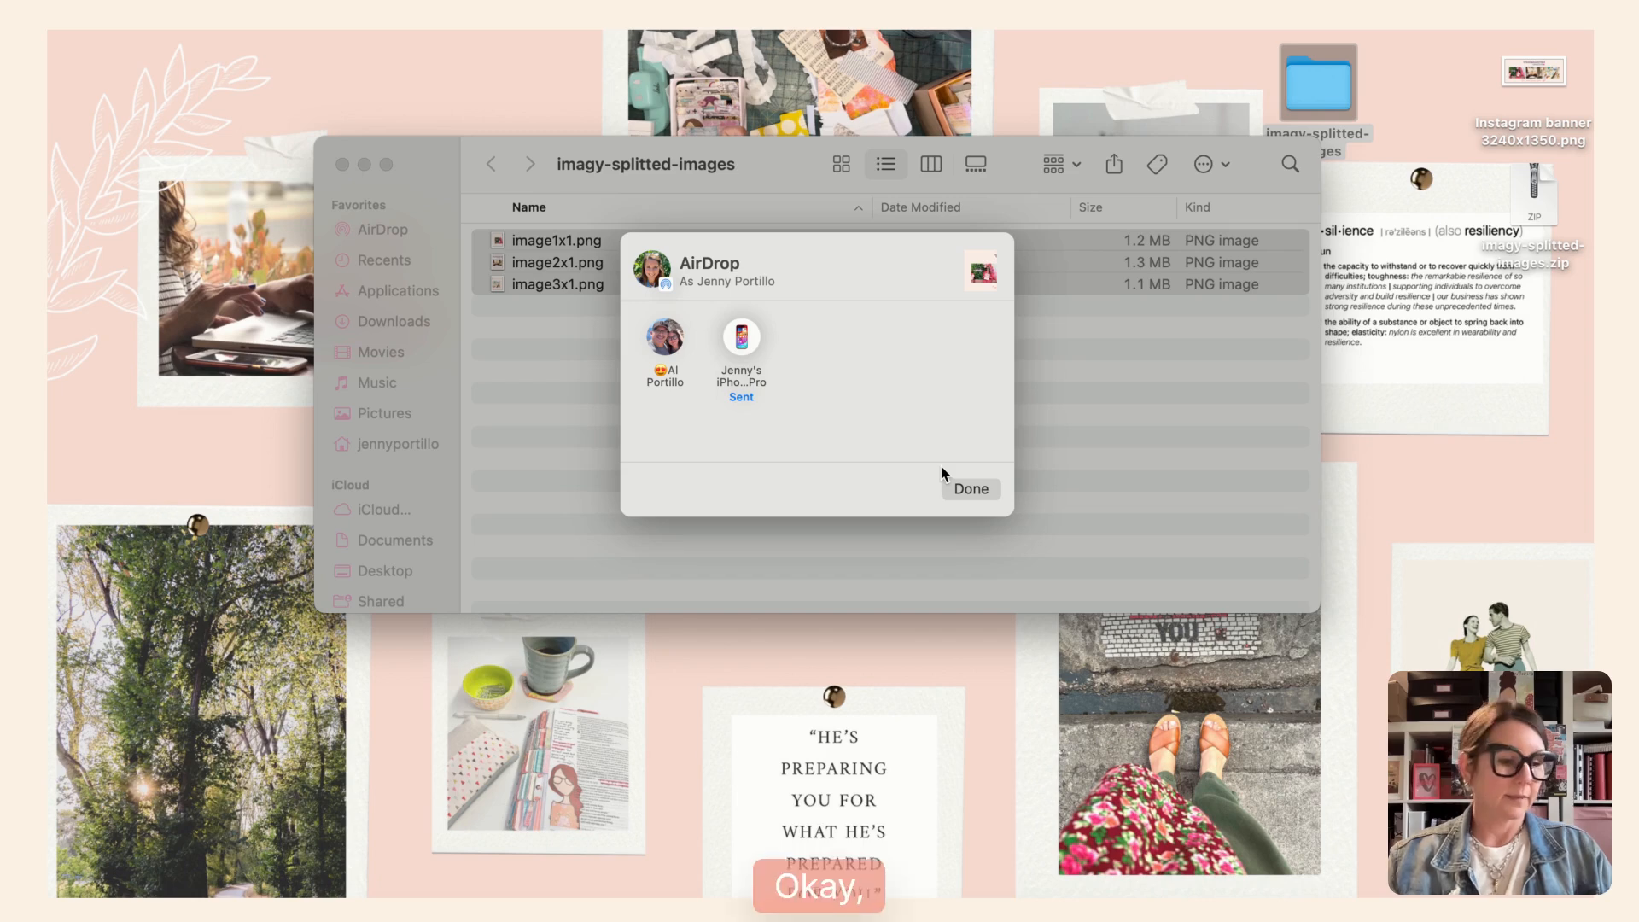
click(959, 487)
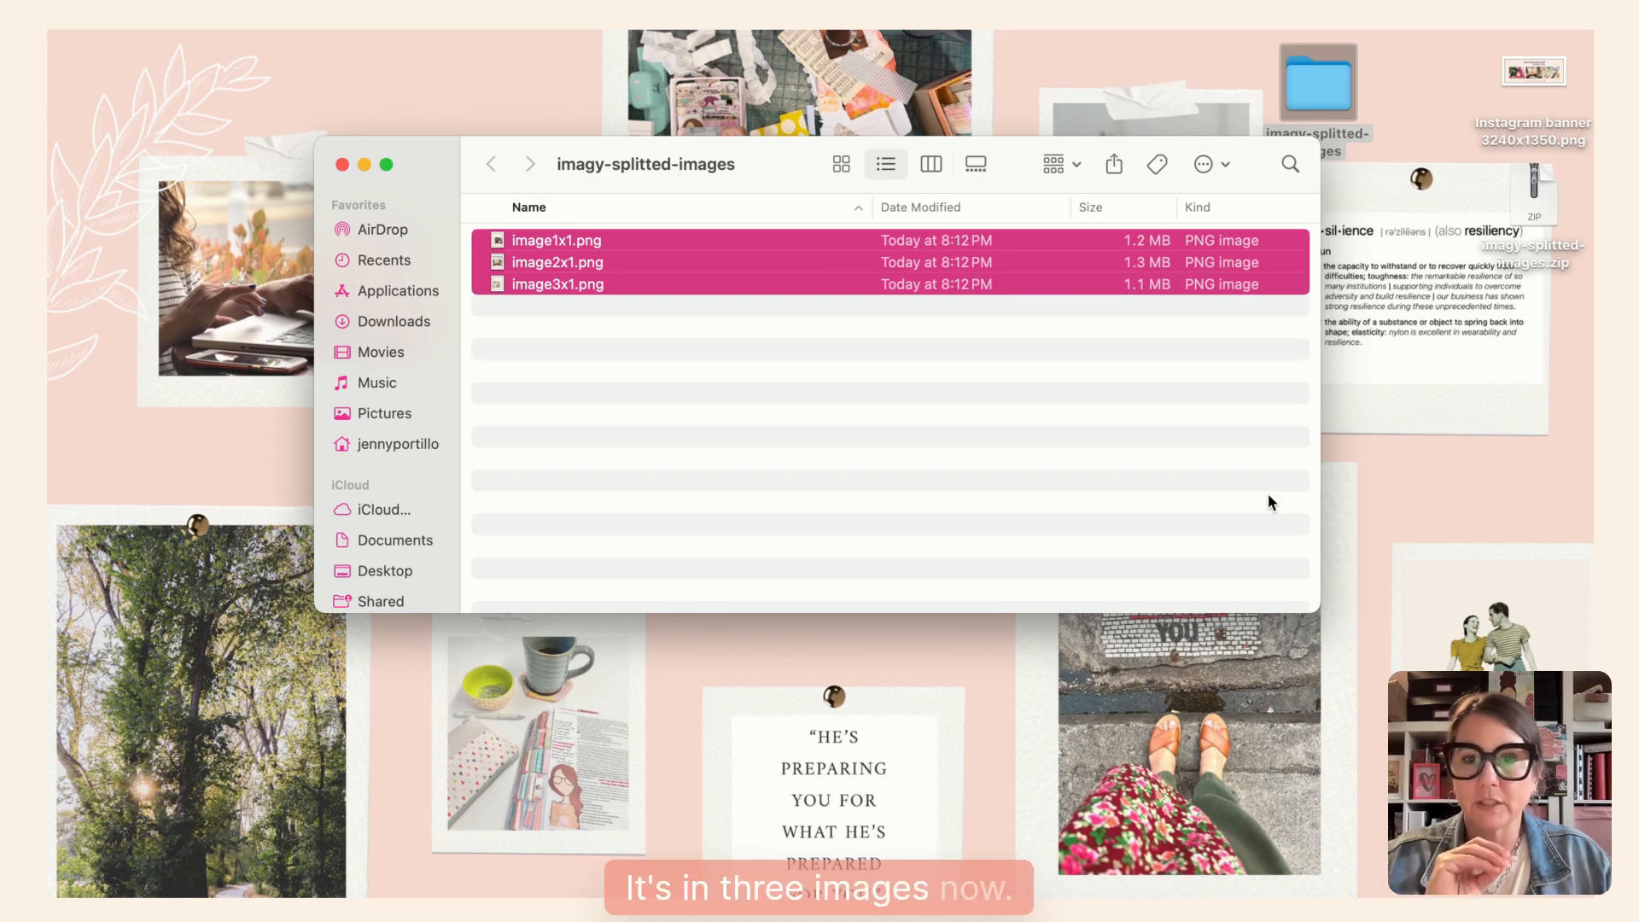
- Open the three split images in Preview and view them in posting order: image3x1.png, image2x1.png, image1x1.png
double_click(772, 244)
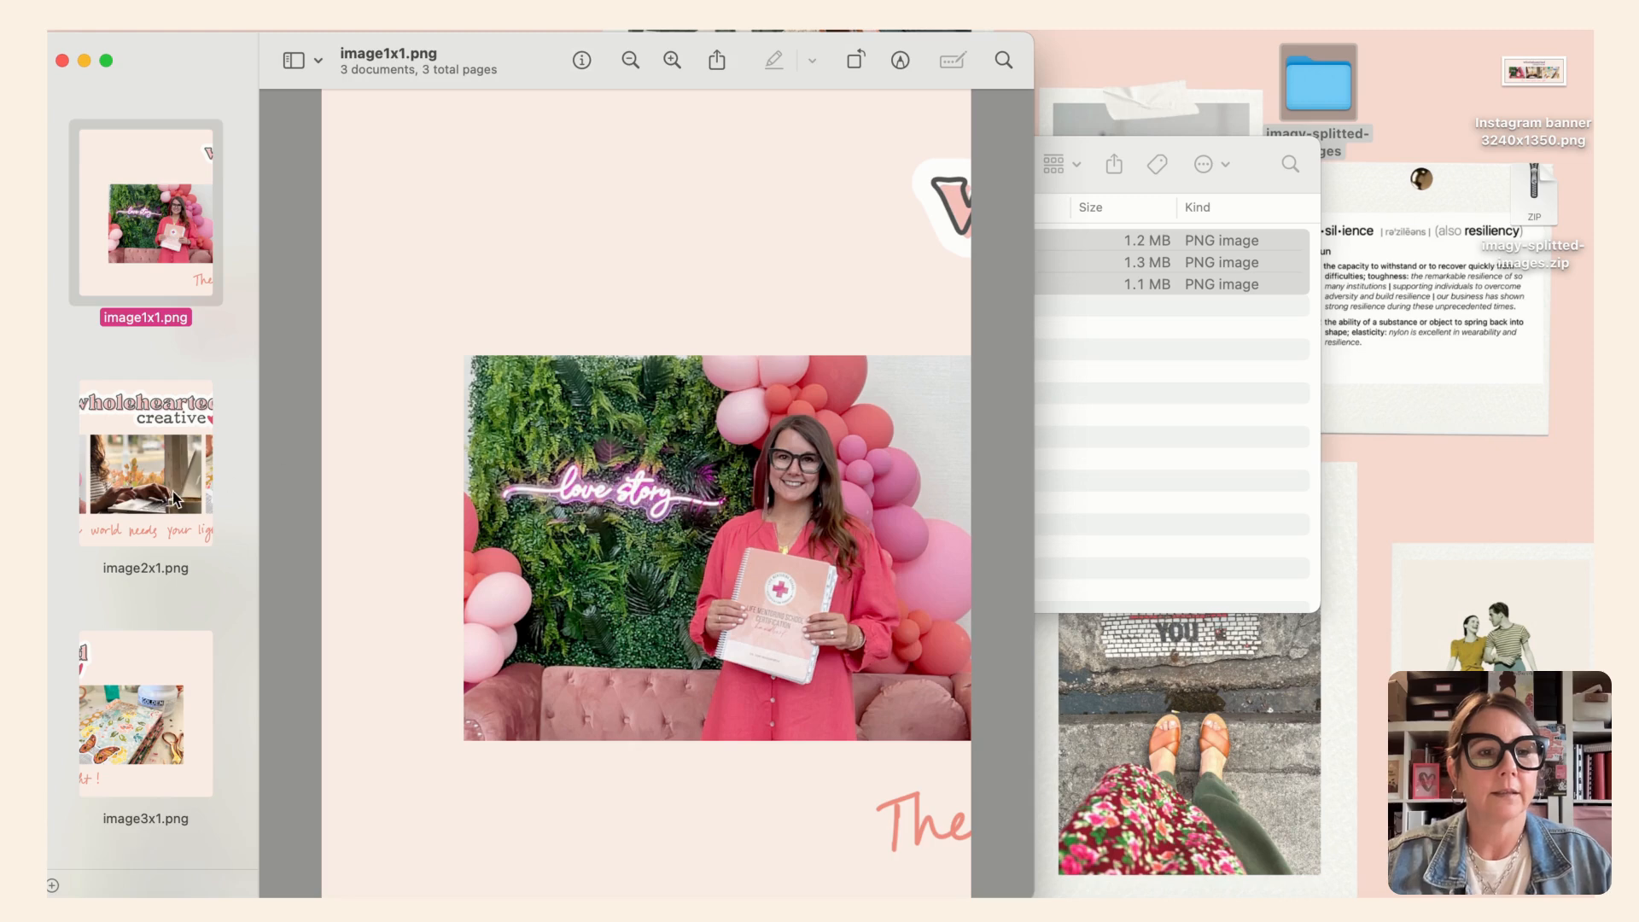
click(175, 499)
click(143, 728)
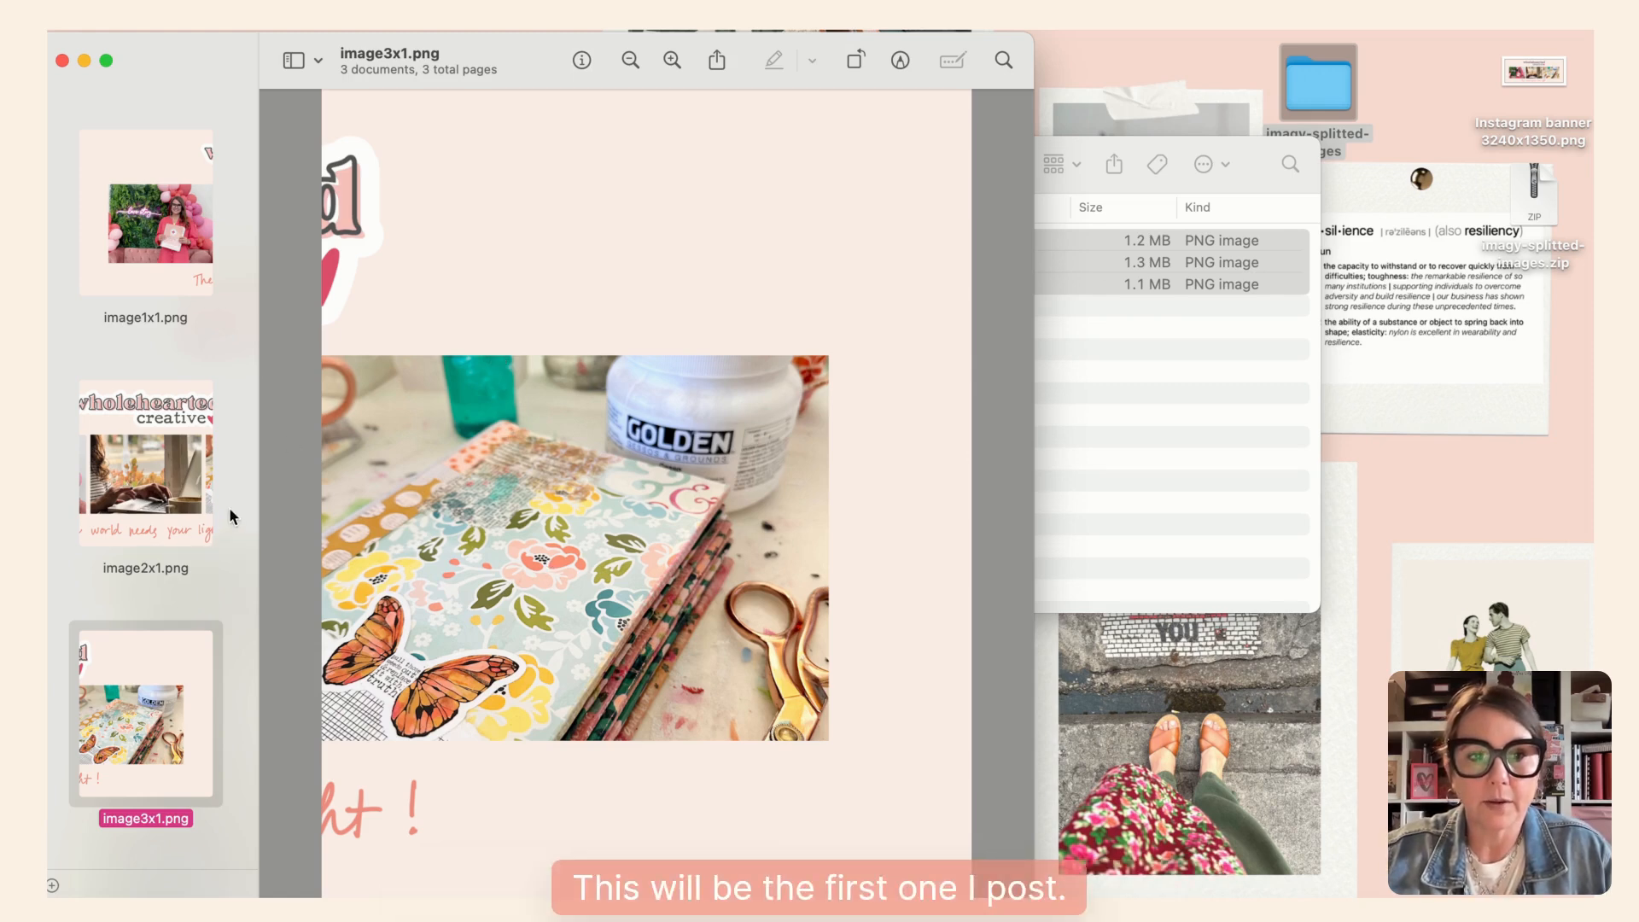
click(177, 502)
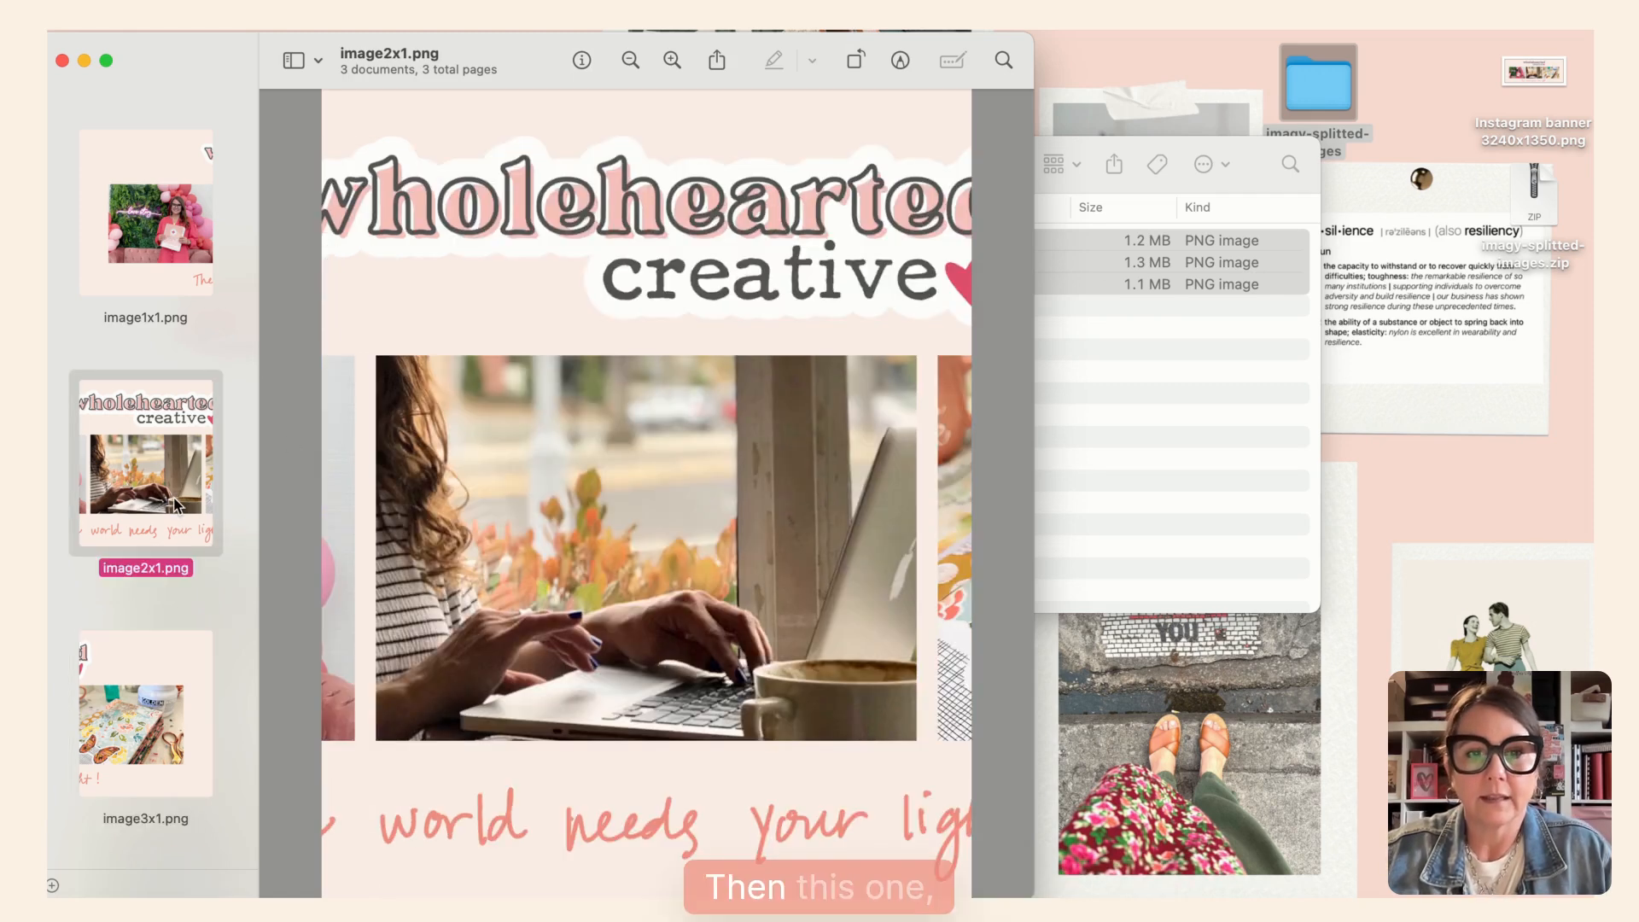
click(185, 249)
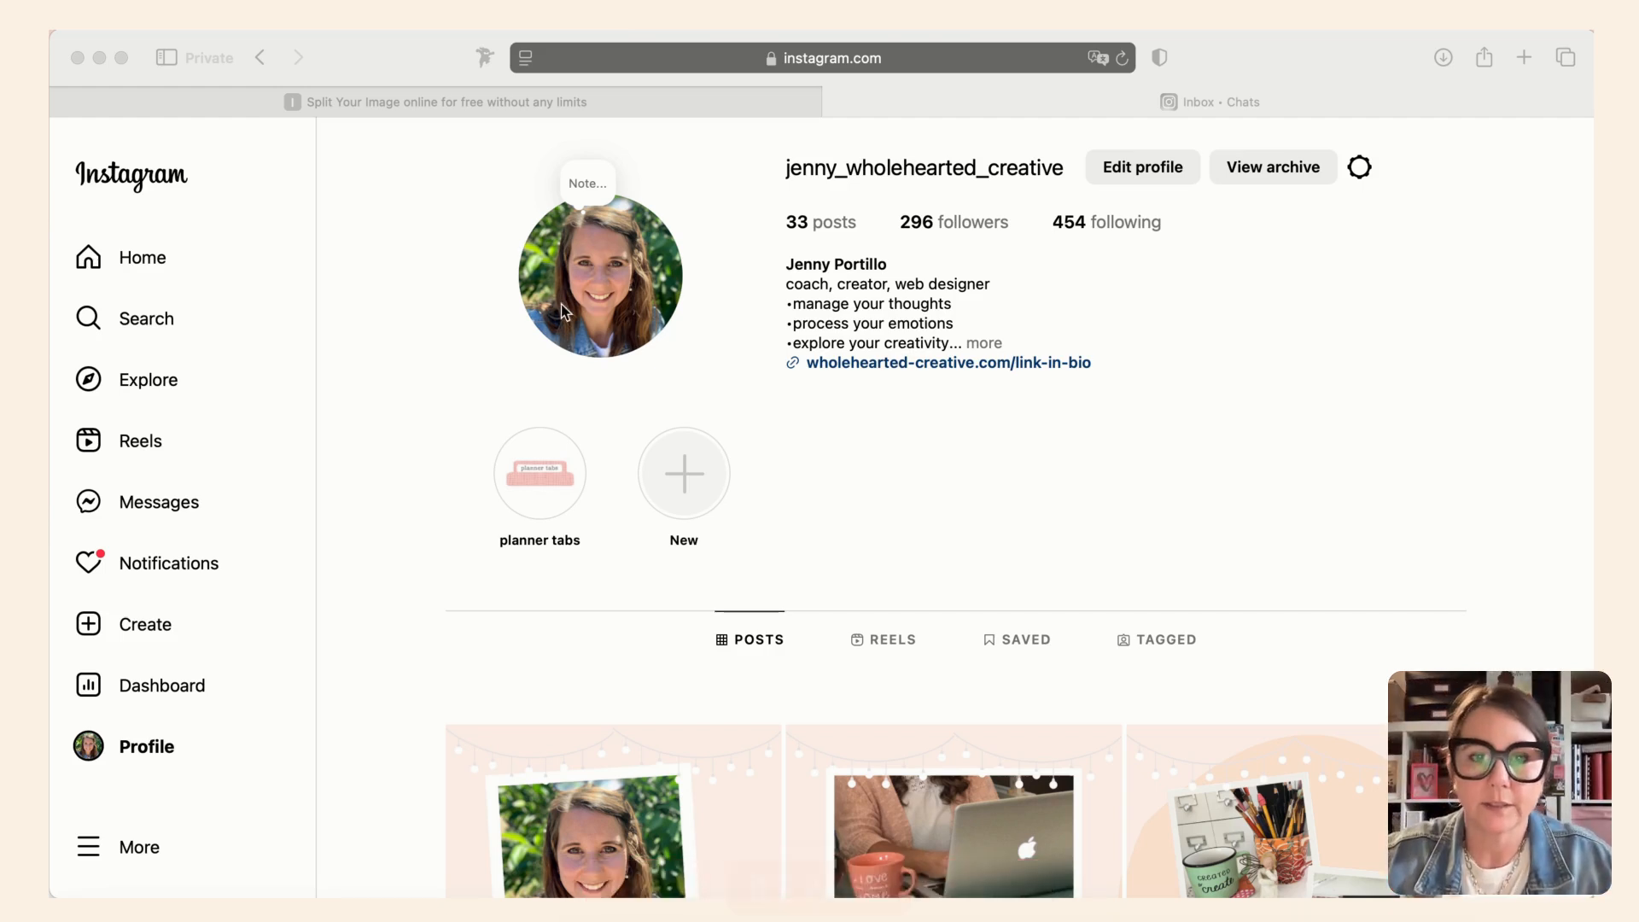
- Refresh the Instagram profile in Safari and look over the top row of its posts grid
click(1122, 58)
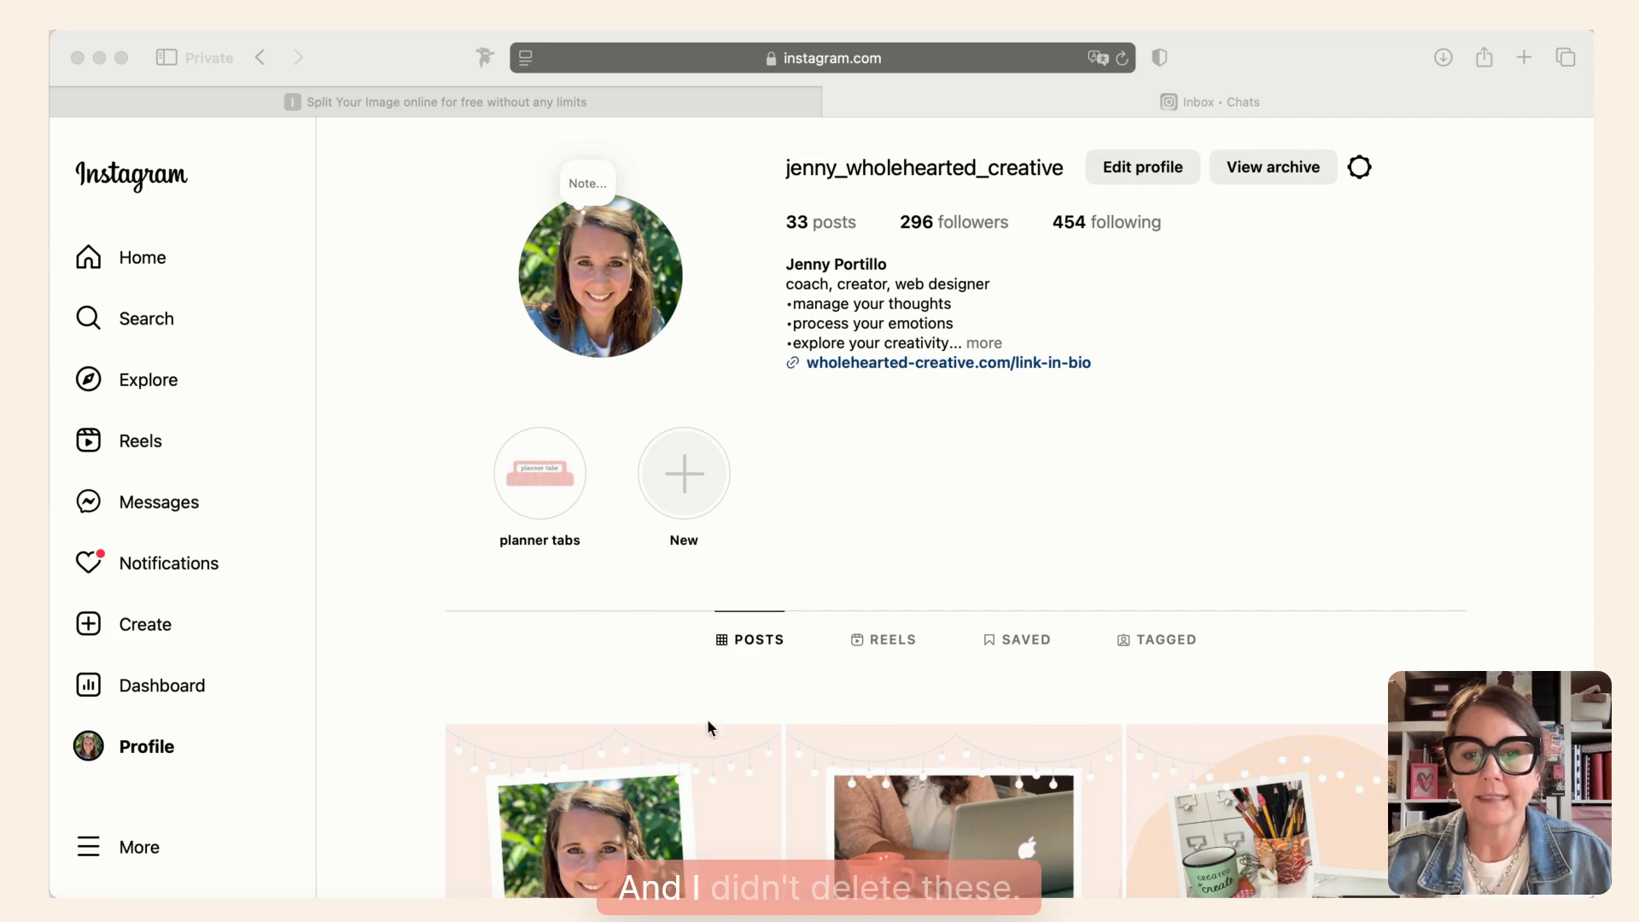
scroll(1202, 776, down, 5)
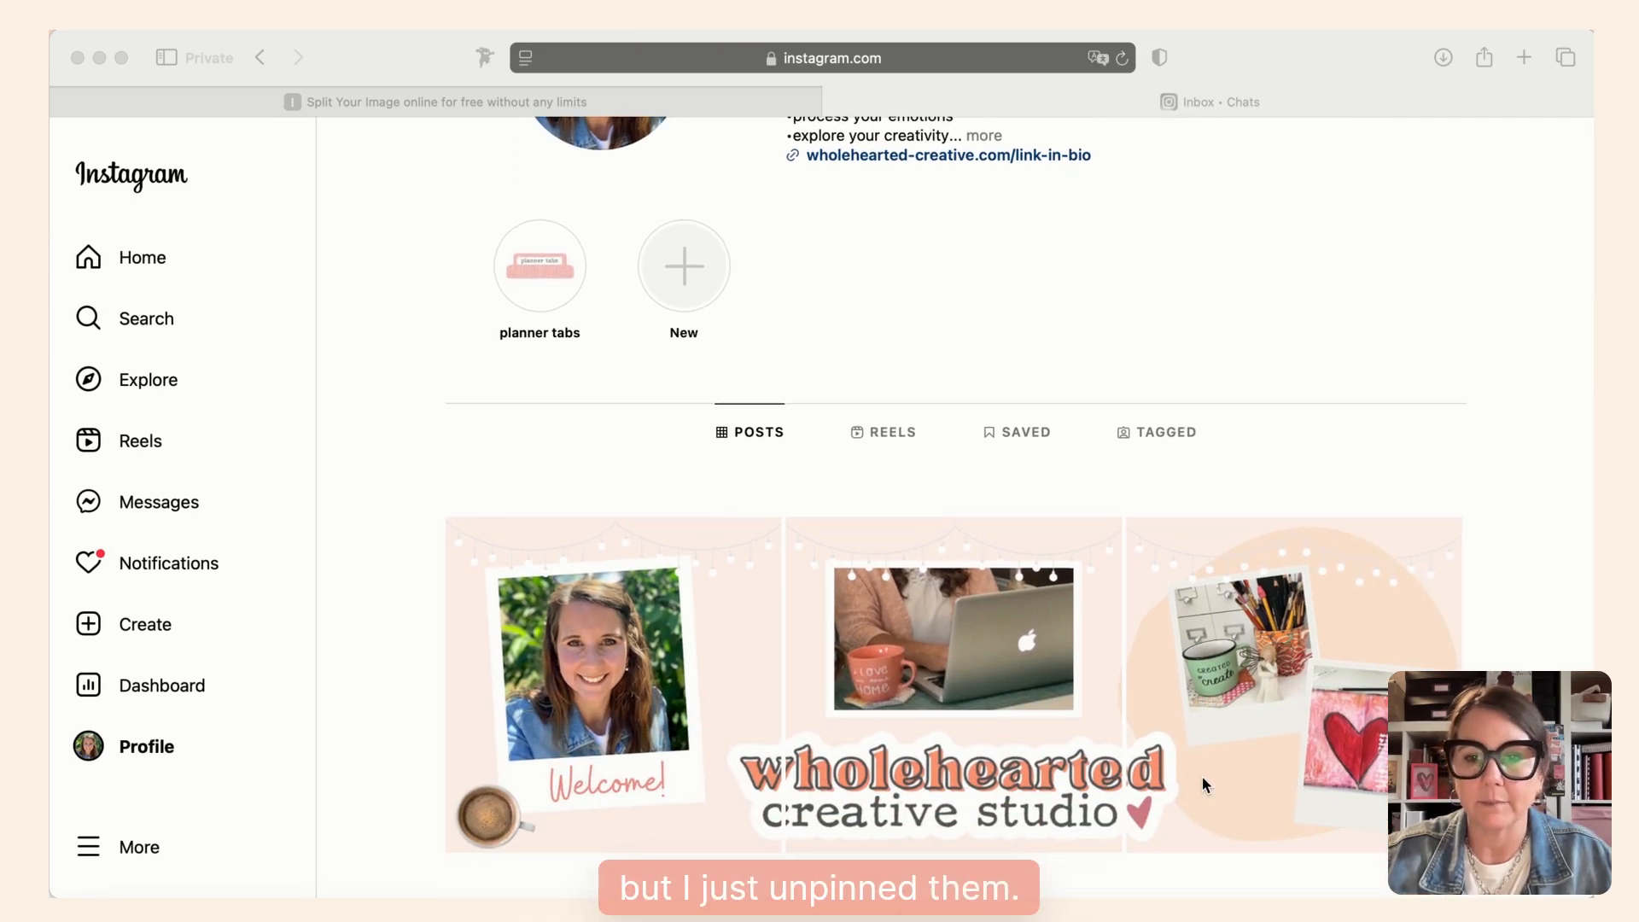
scroll(1202, 777, up, 5)
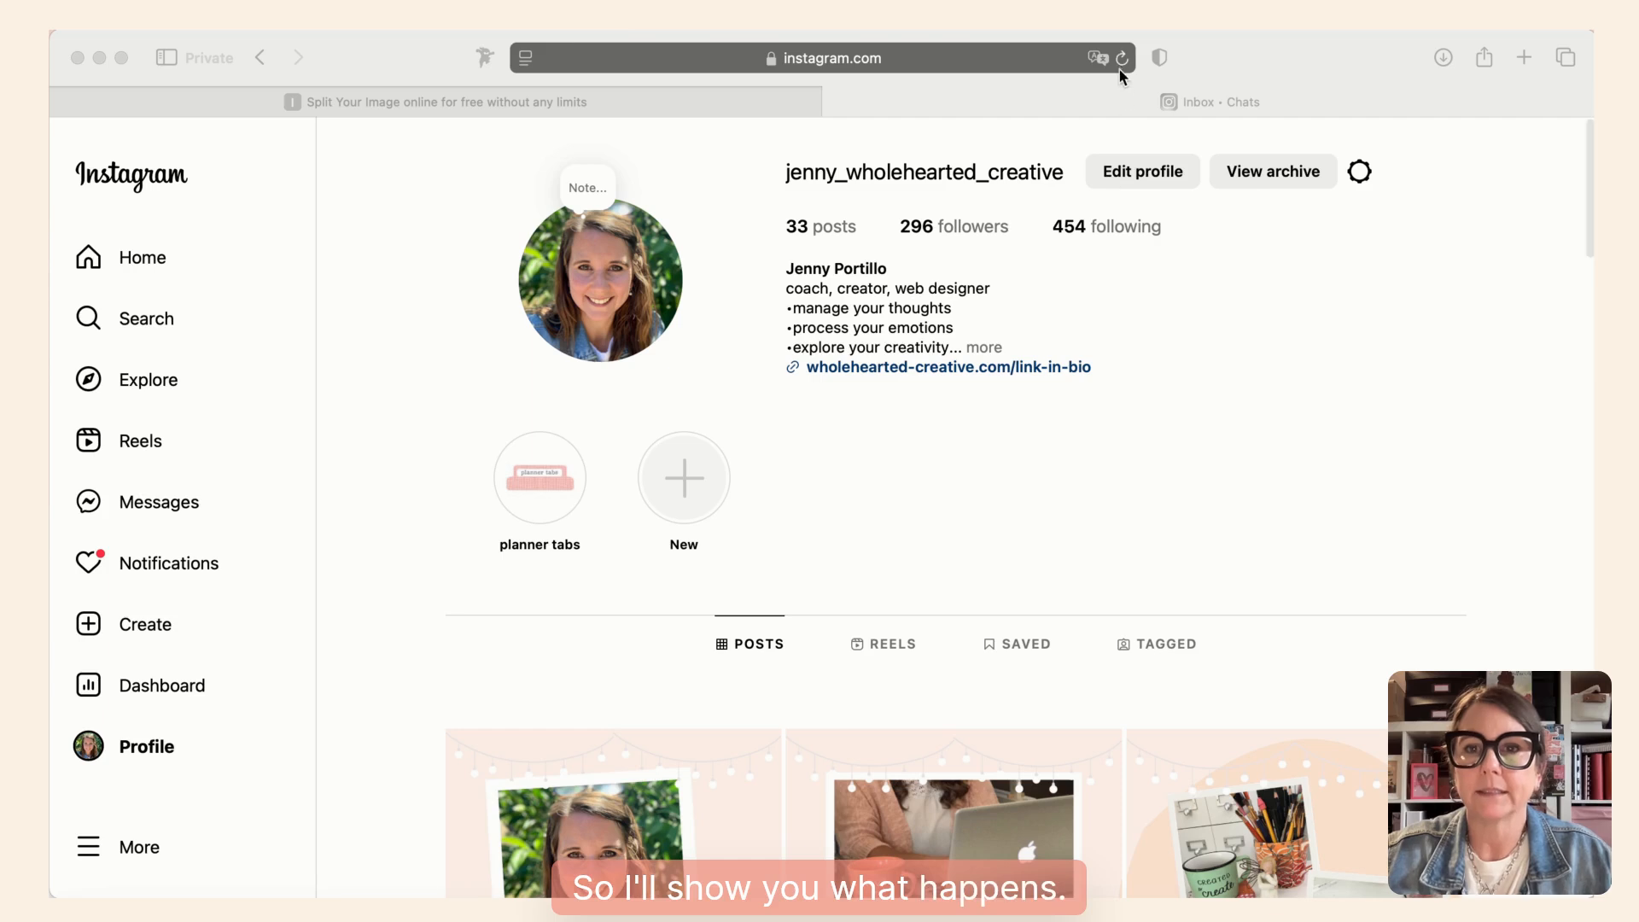
- Reload the Instagram profile and examine how the three banner posts line up across the grid's top row
click(1120, 60)
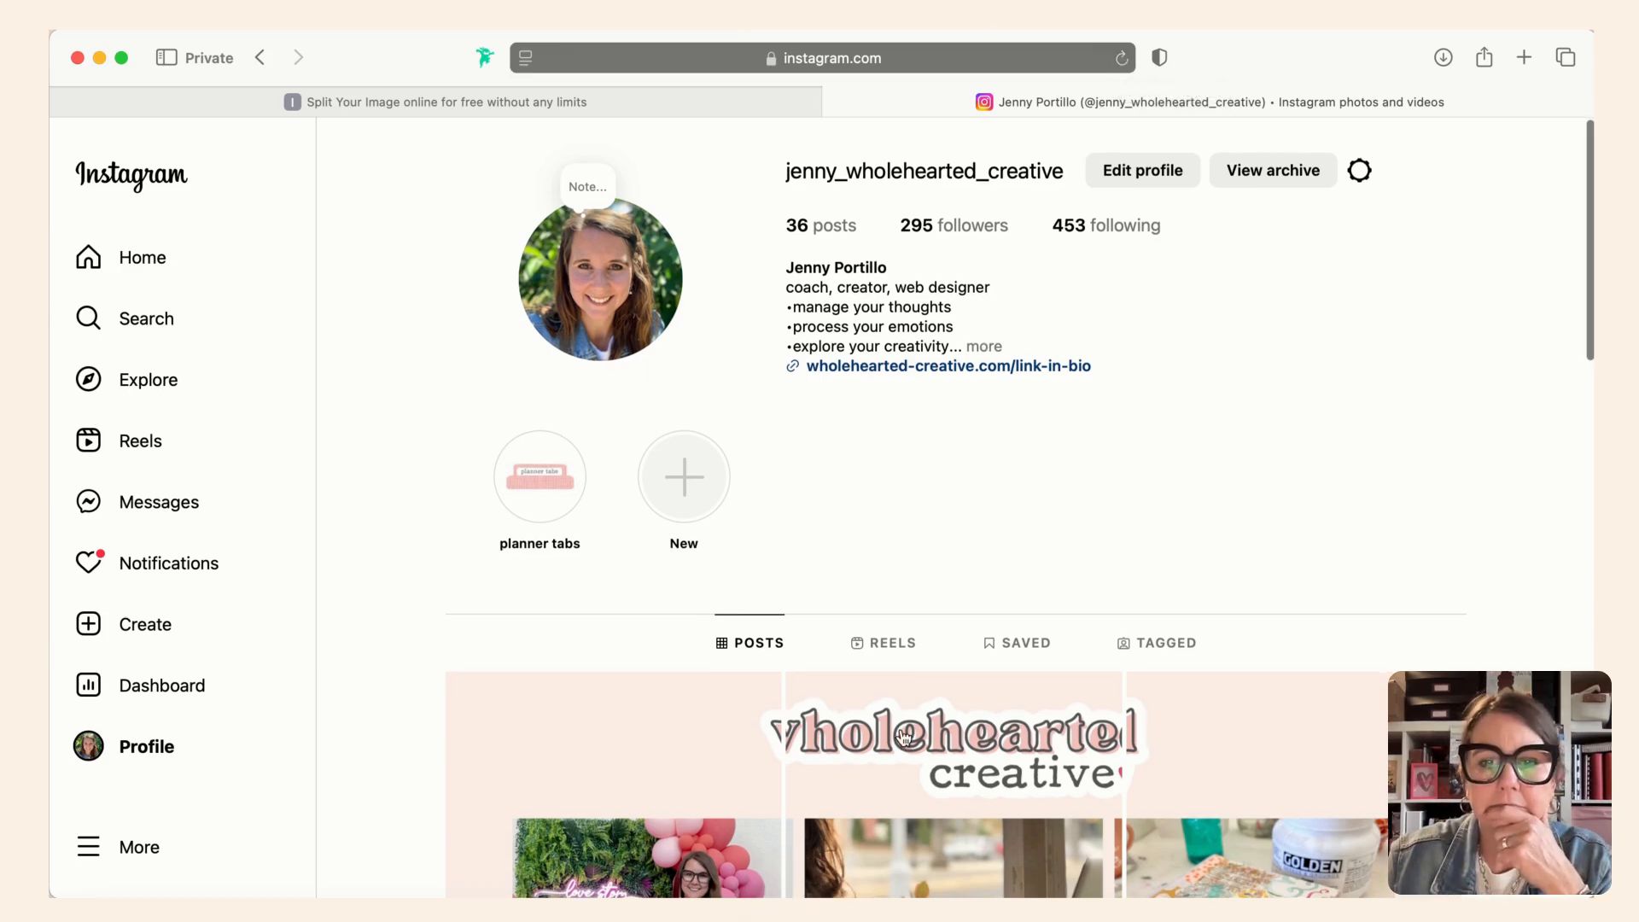
scroll(939, 529, down, 5)
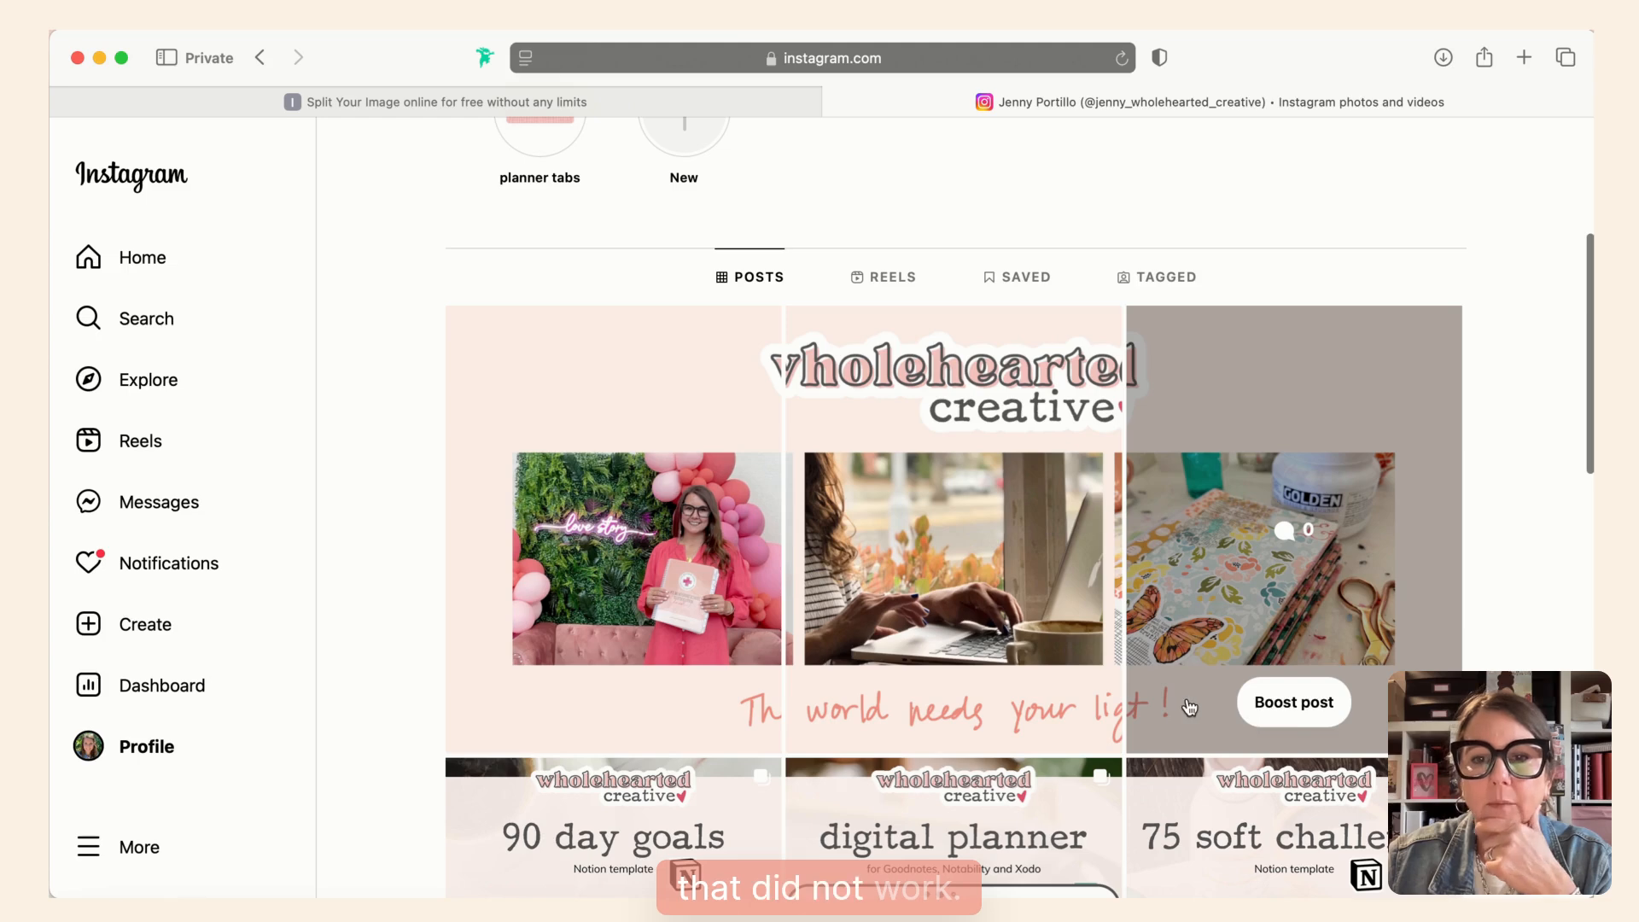
scroll(1031, 330, up, 2)
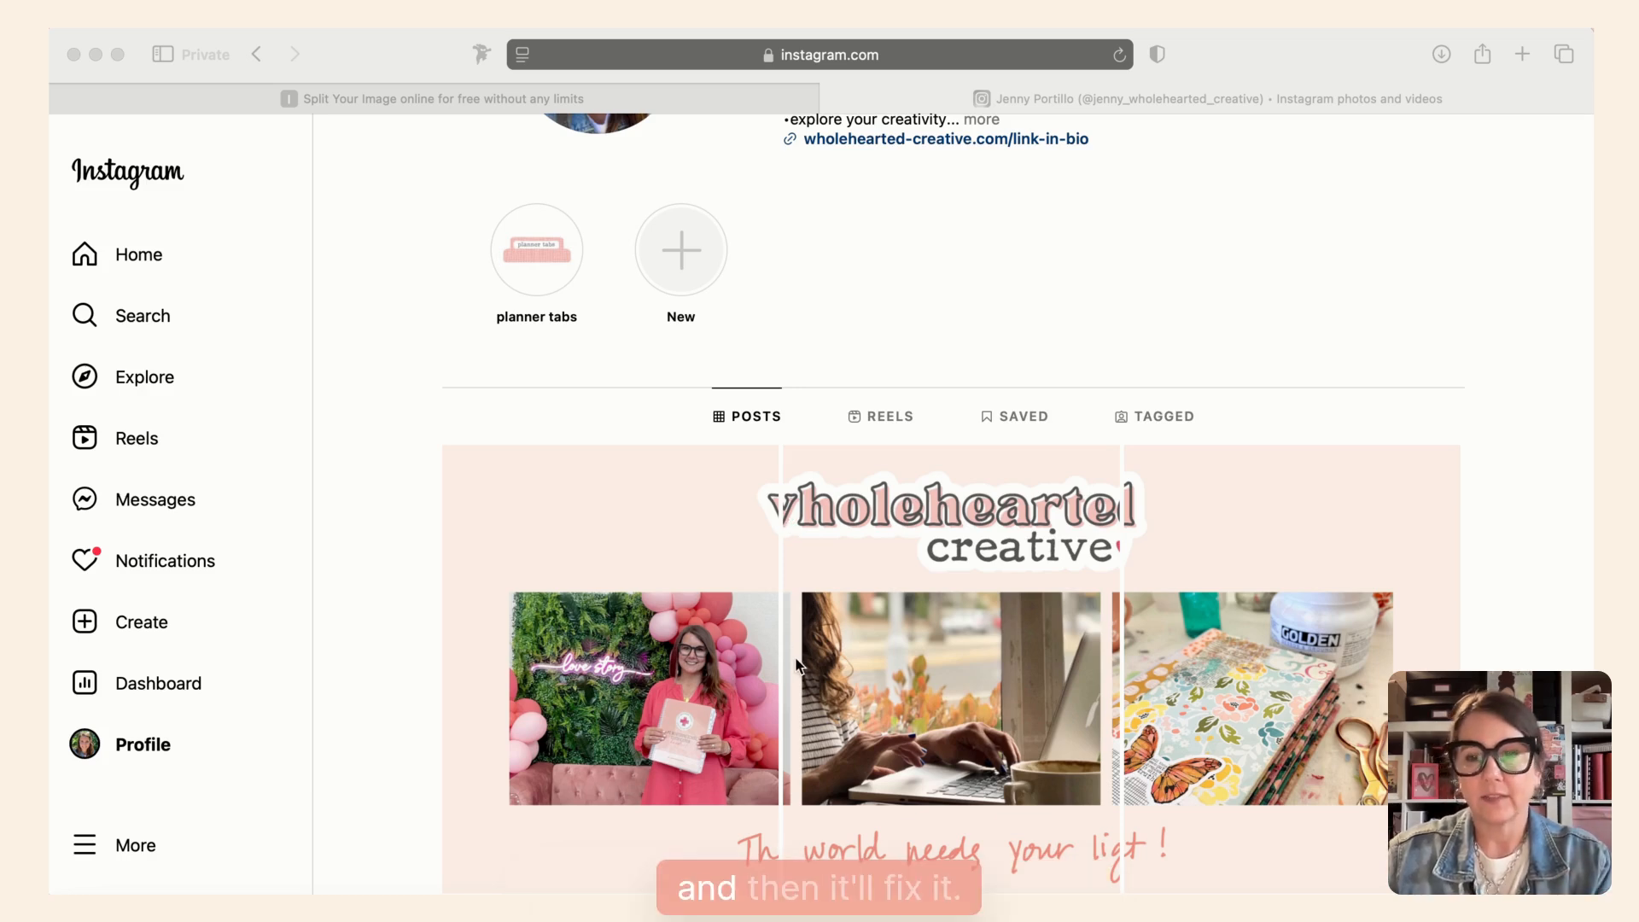
scroll(781, 688, down, 2)
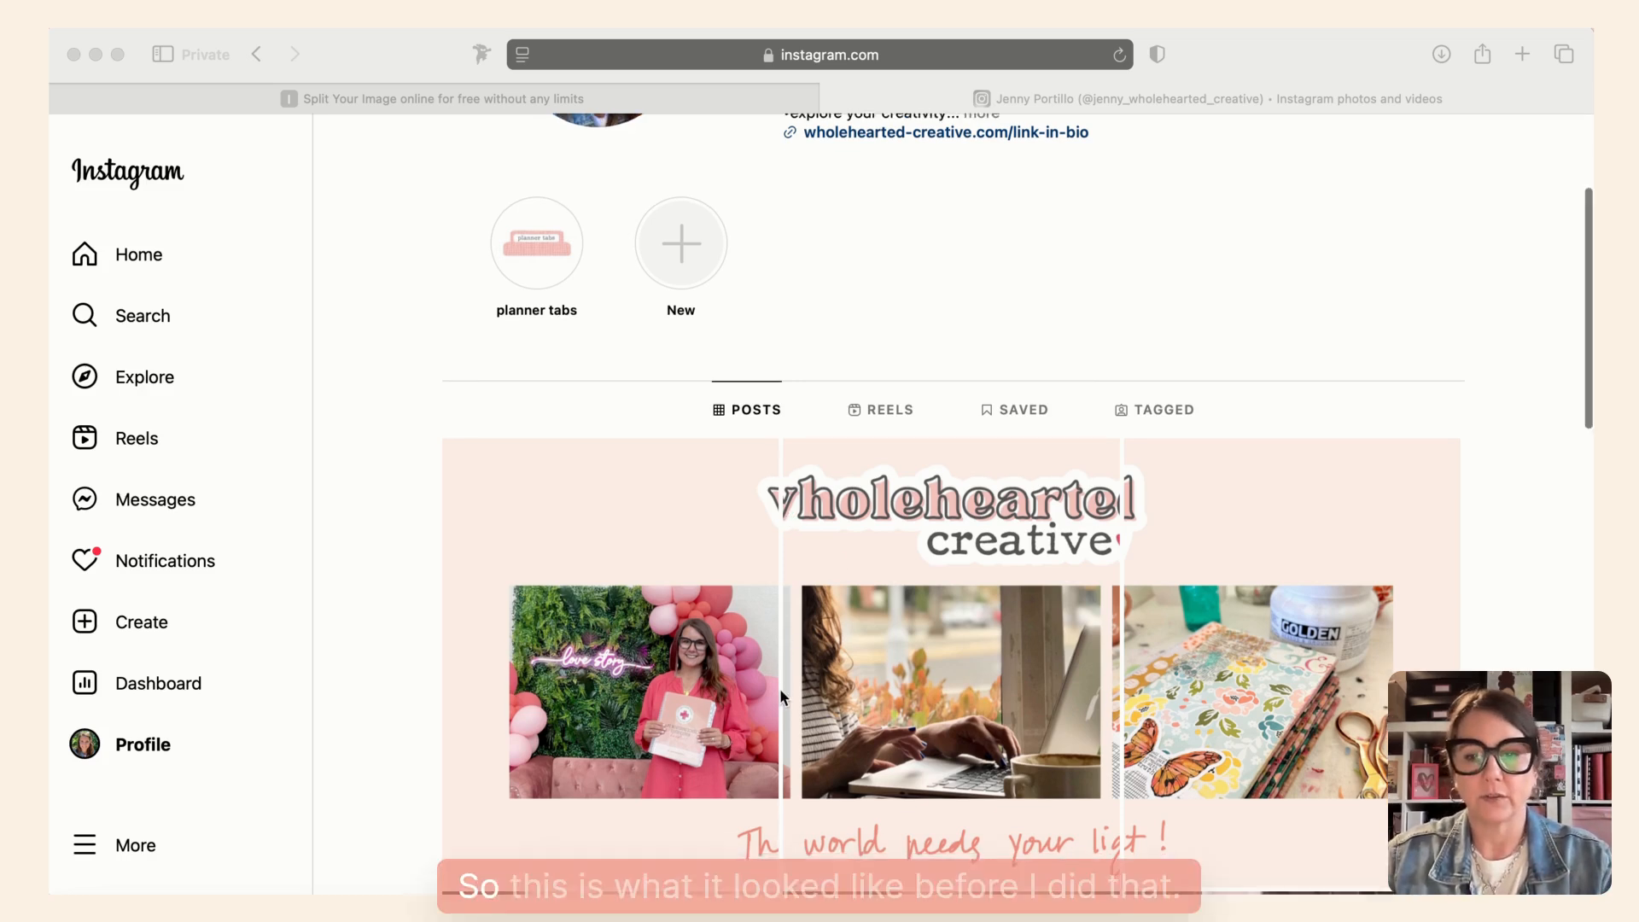
scroll(780, 689, up, 2)
scroll(780, 688, up, 1)
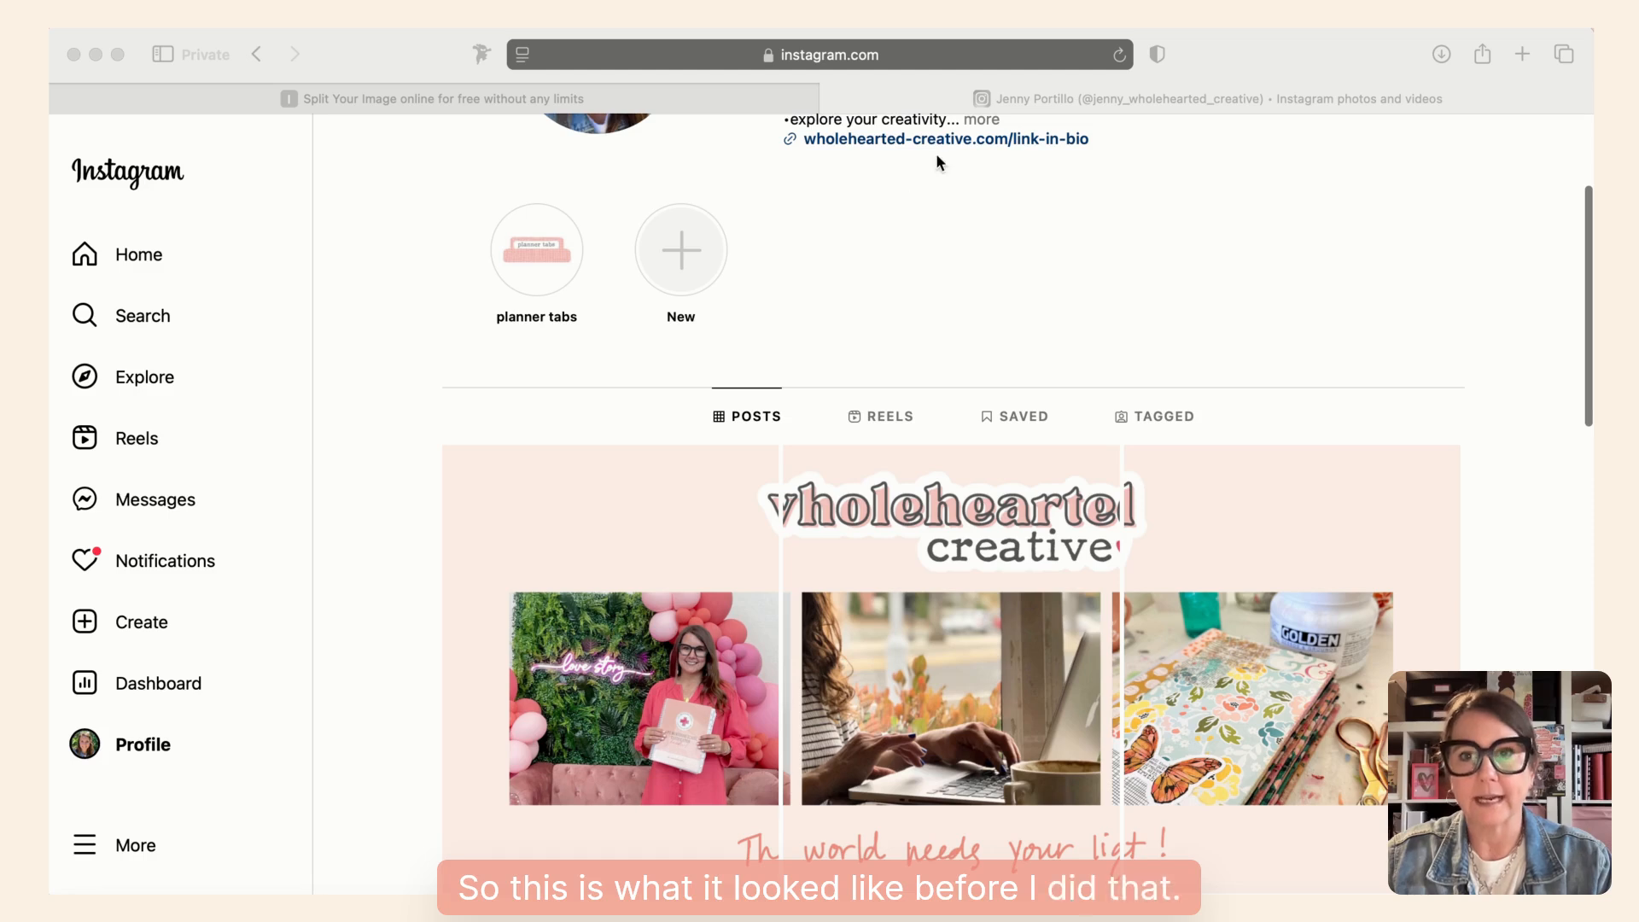
- Reload the profile again and check the logo and tagline across the seams between the three top posts
click(1118, 55)
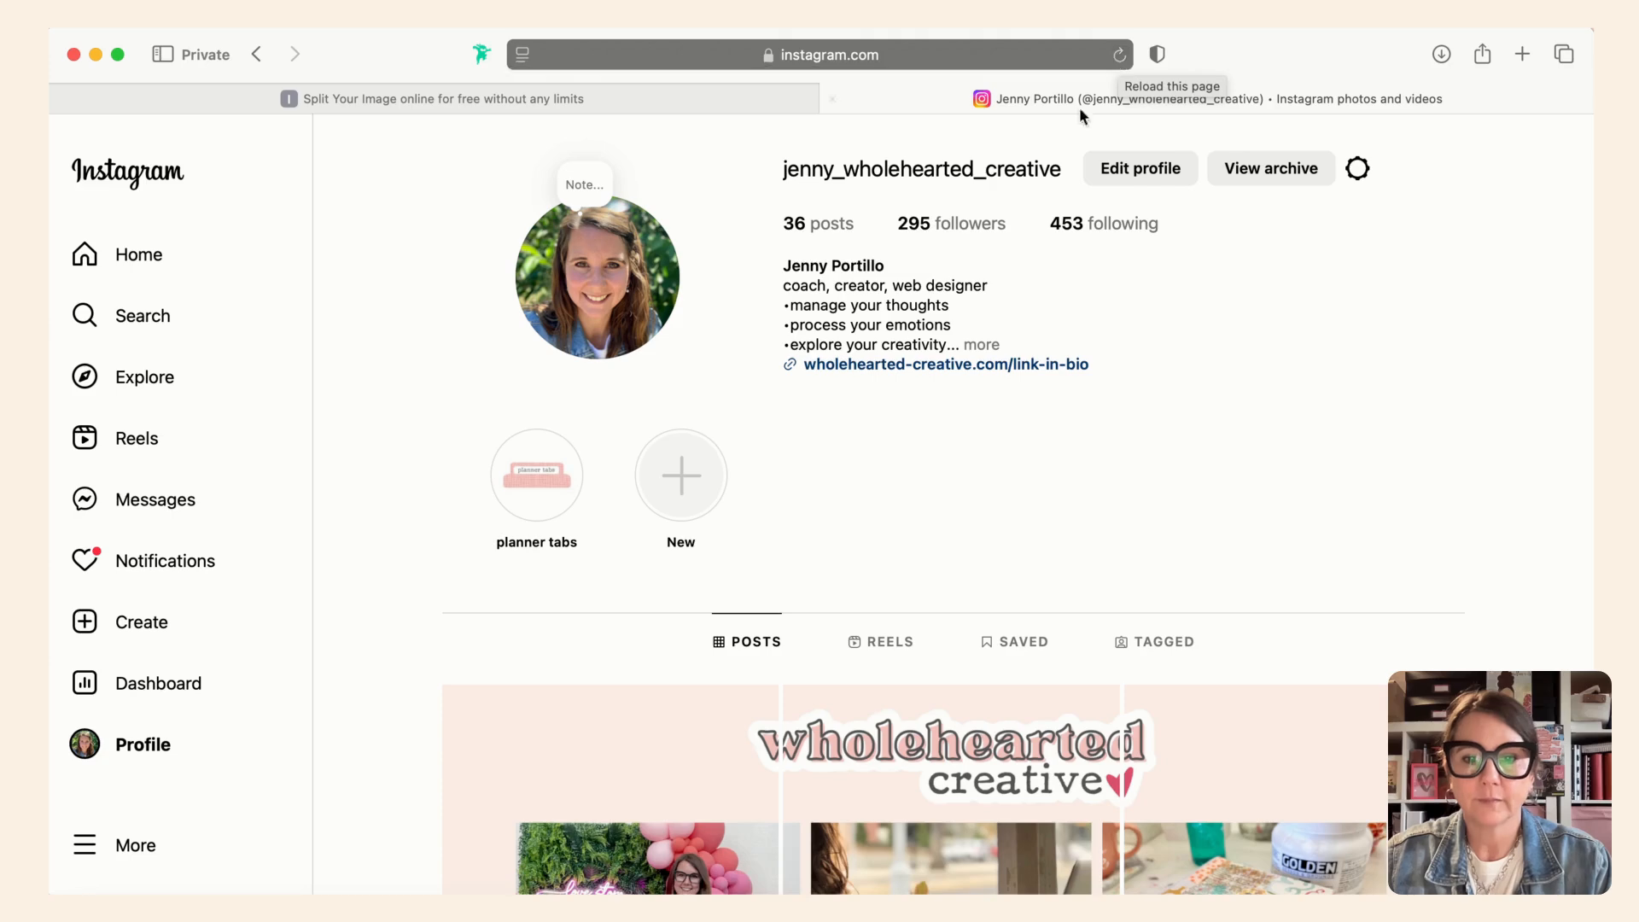
scroll(1032, 215, down, 3)
scroll(1032, 215, down, 1)
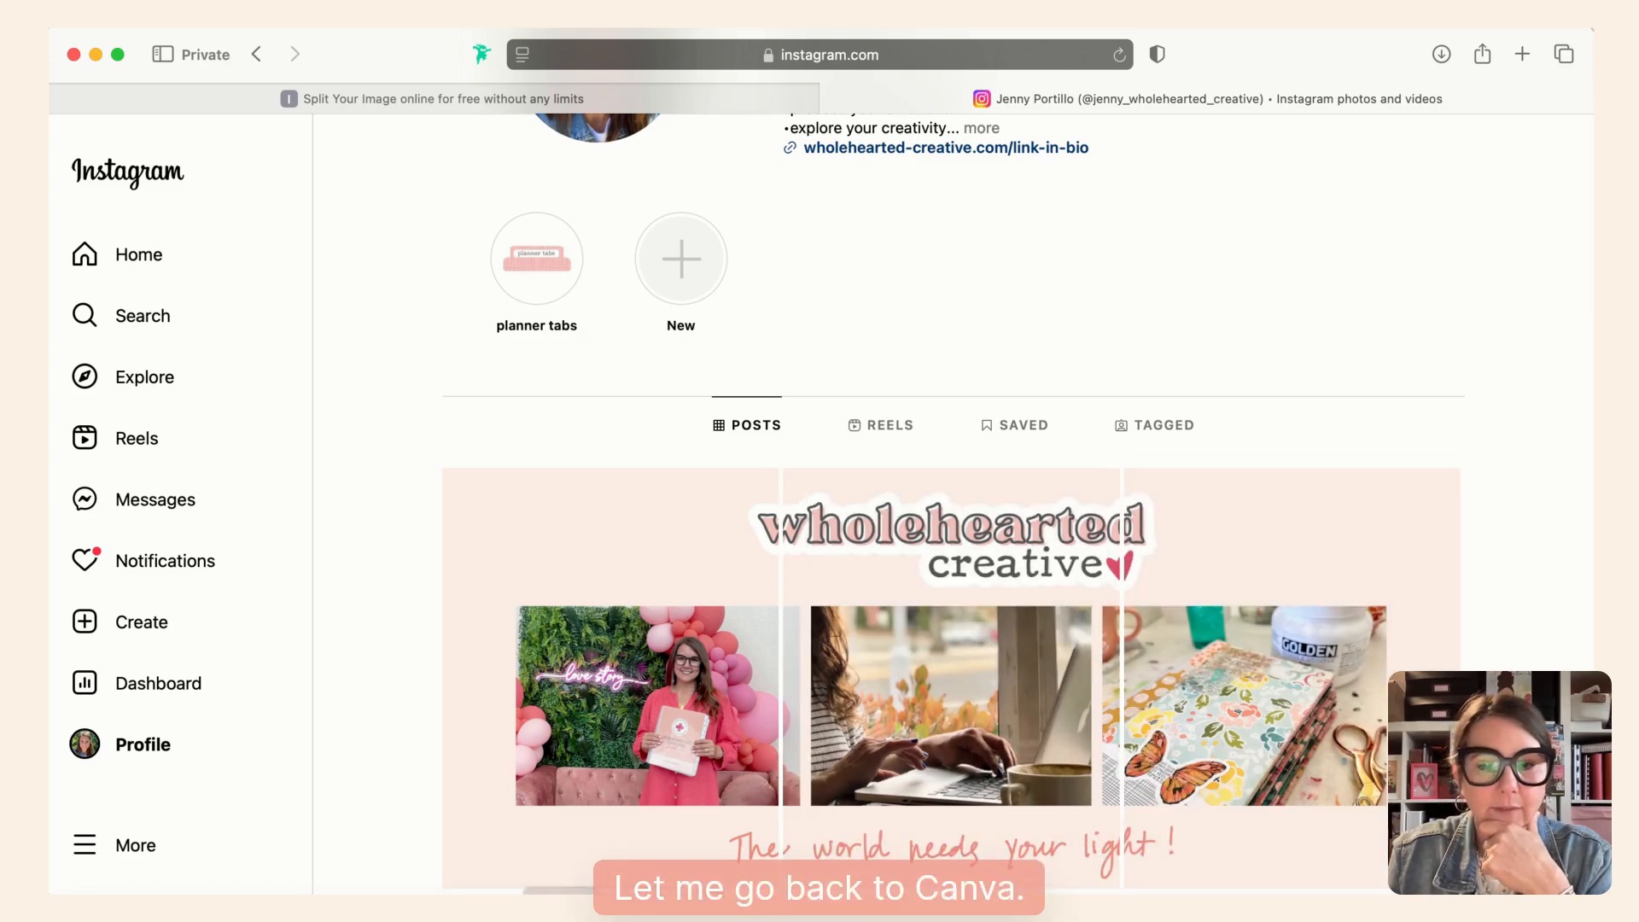
- Switch to Canva and shrink the wholehearted creative logo on page 1 so it sits centred between the two vertical guides
key(super+Tab)
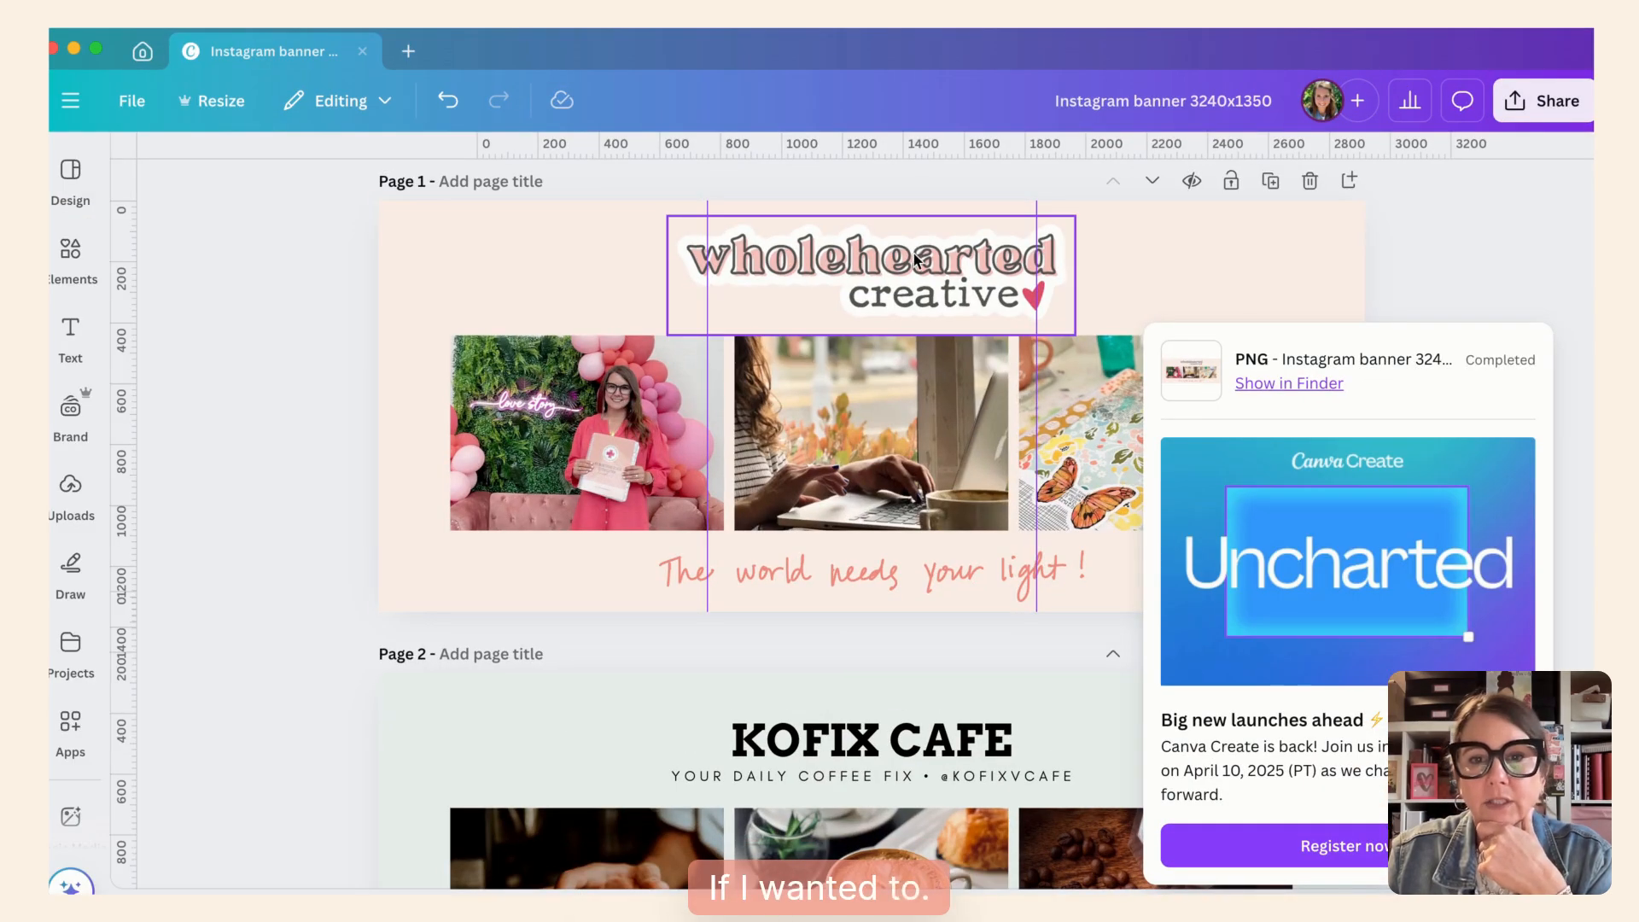
drag(914, 259, 617, 252)
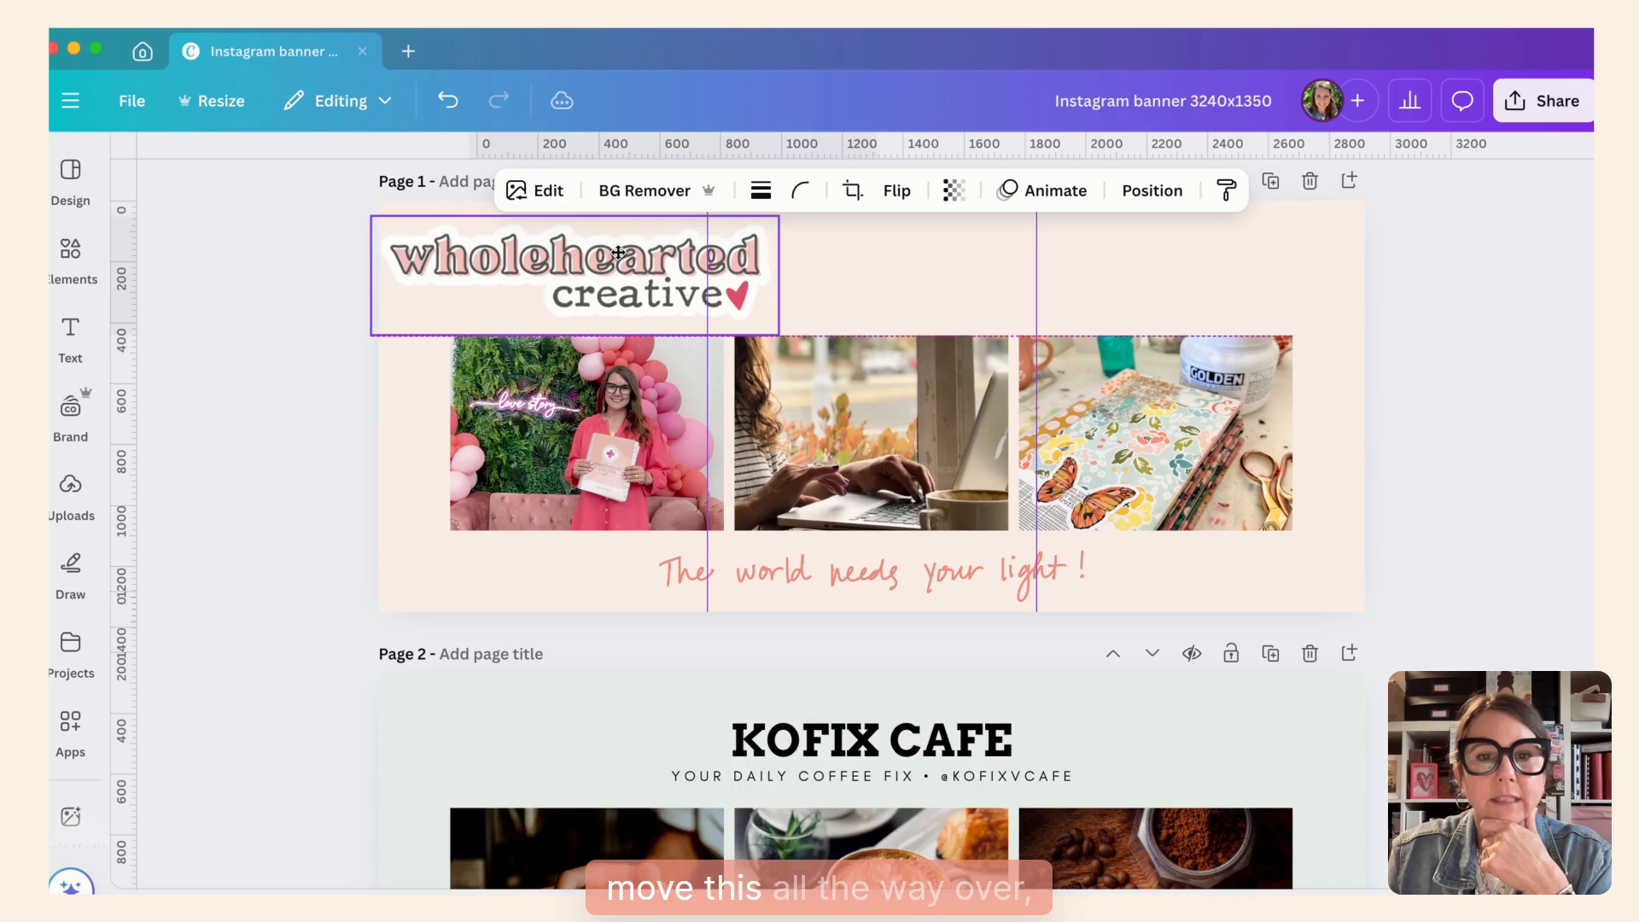
drag(777, 334, 699, 303)
drag(617, 270, 959, 269)
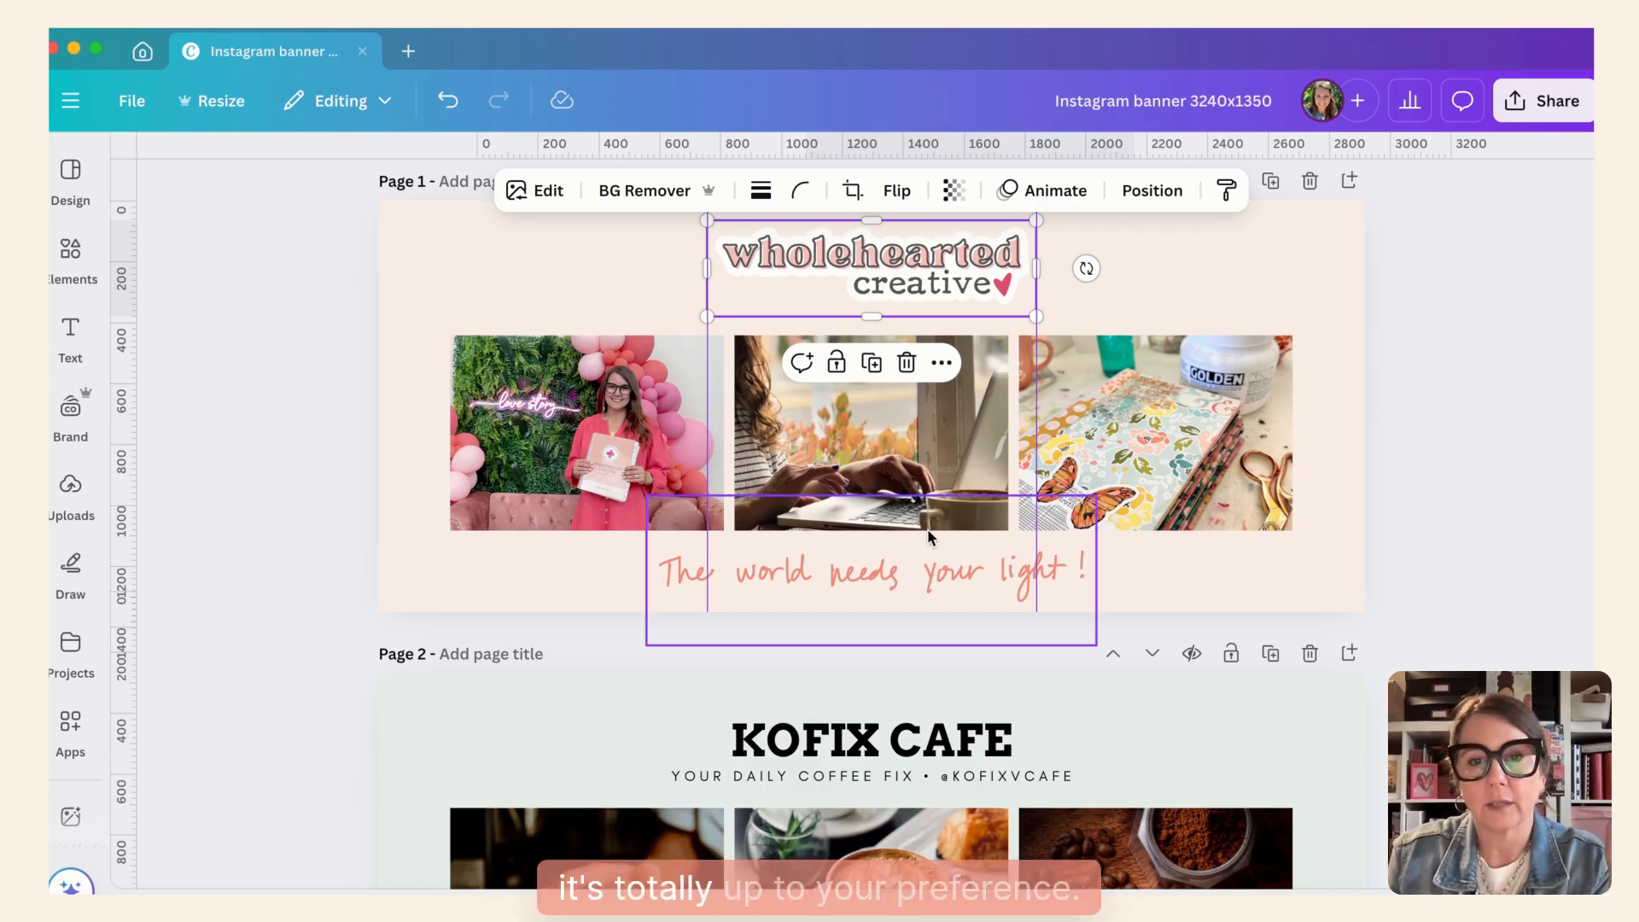
- Look through the sample banner designs on pages 2 to 6 of the document
scroll(926, 529, down, 2)
scroll(870, 529, down, 7)
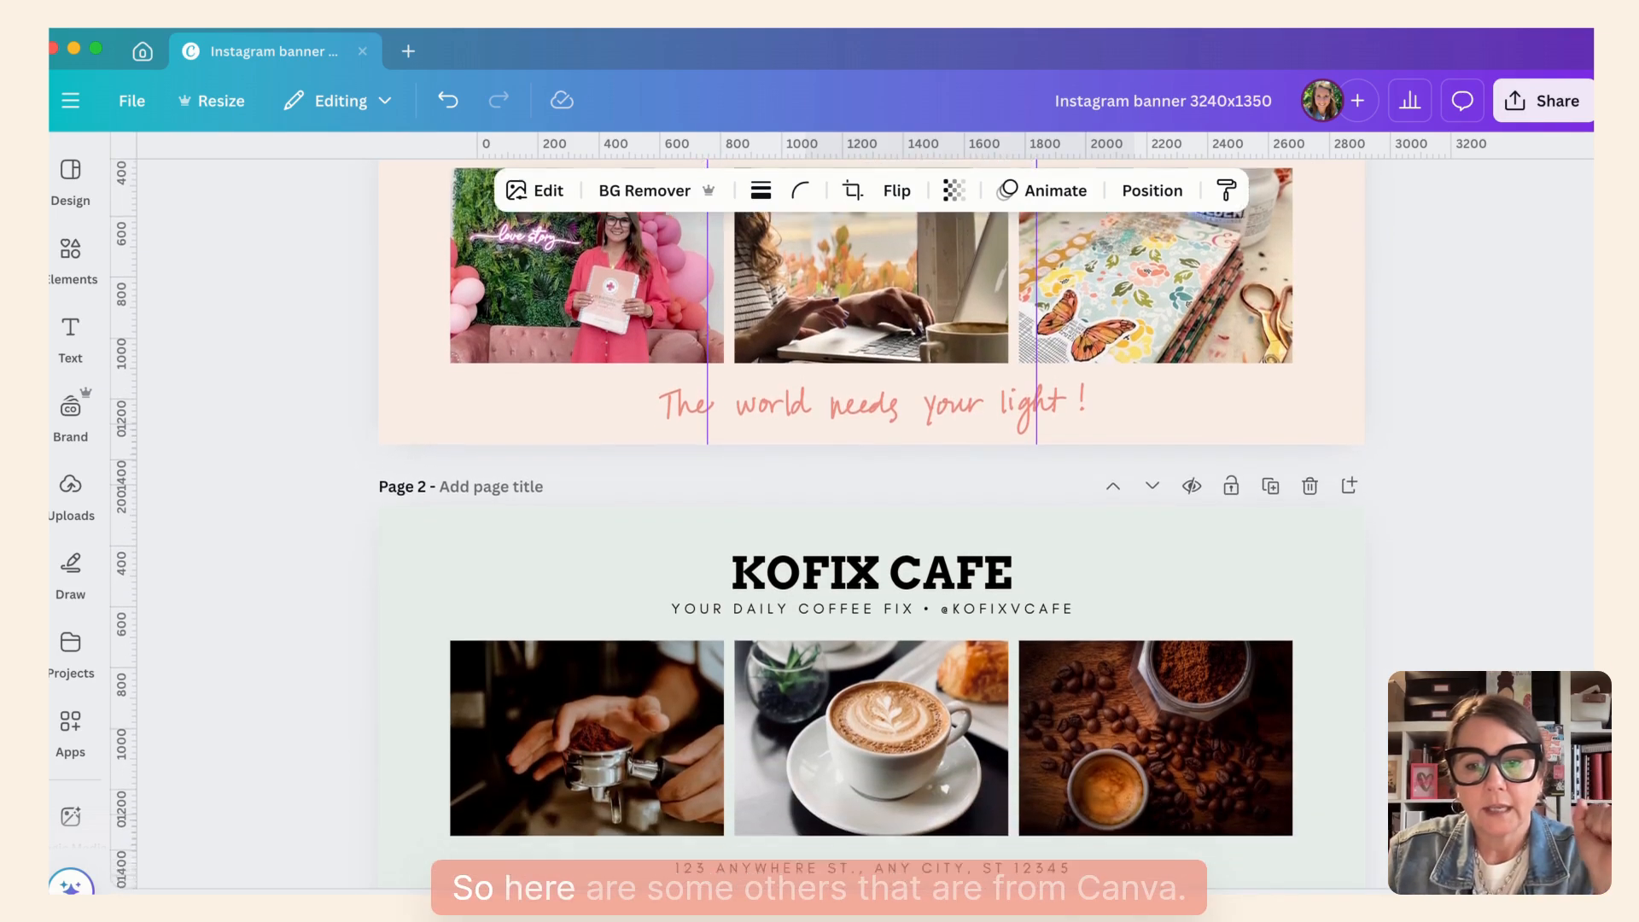
scroll(871, 529, down, 14)
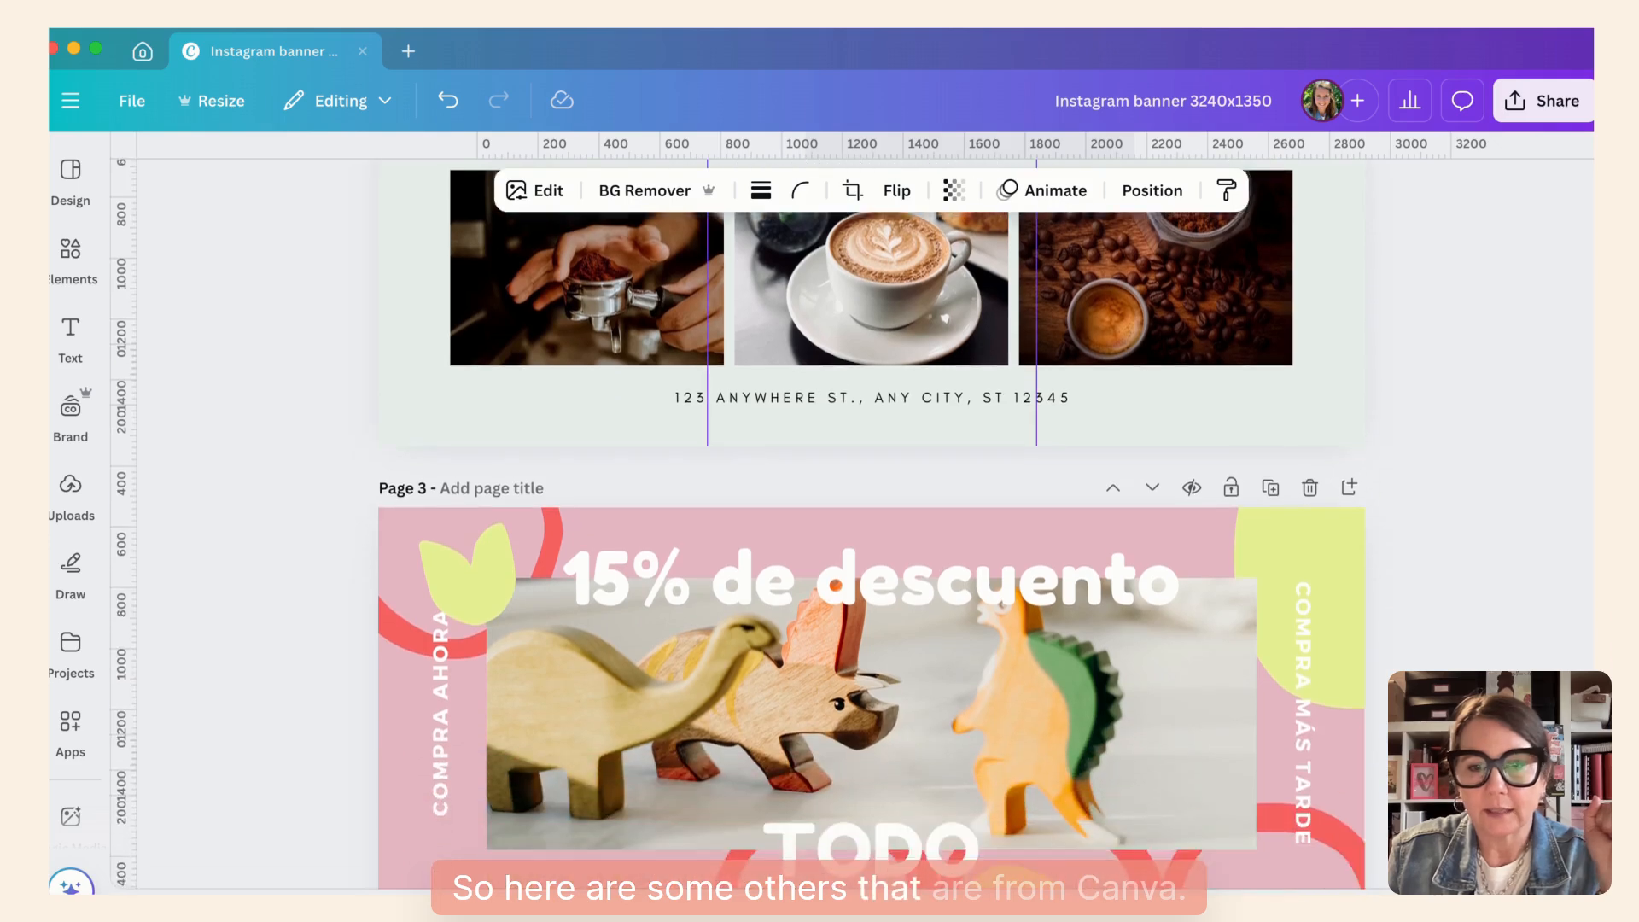
scroll(870, 529, down, 7)
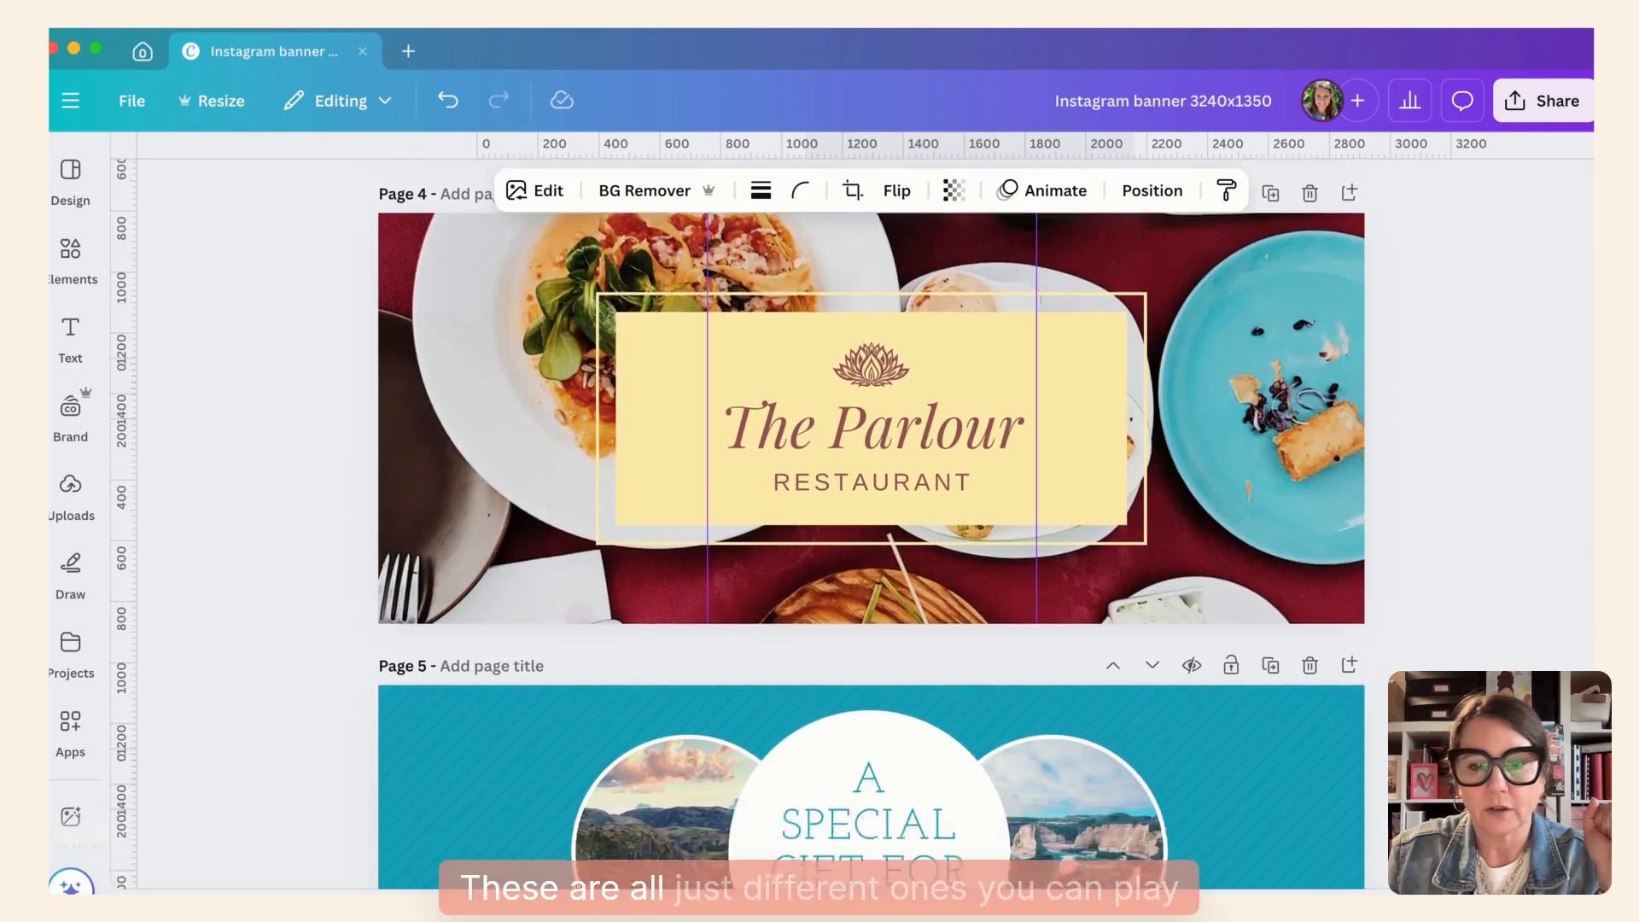
scroll(871, 529, down, 7)
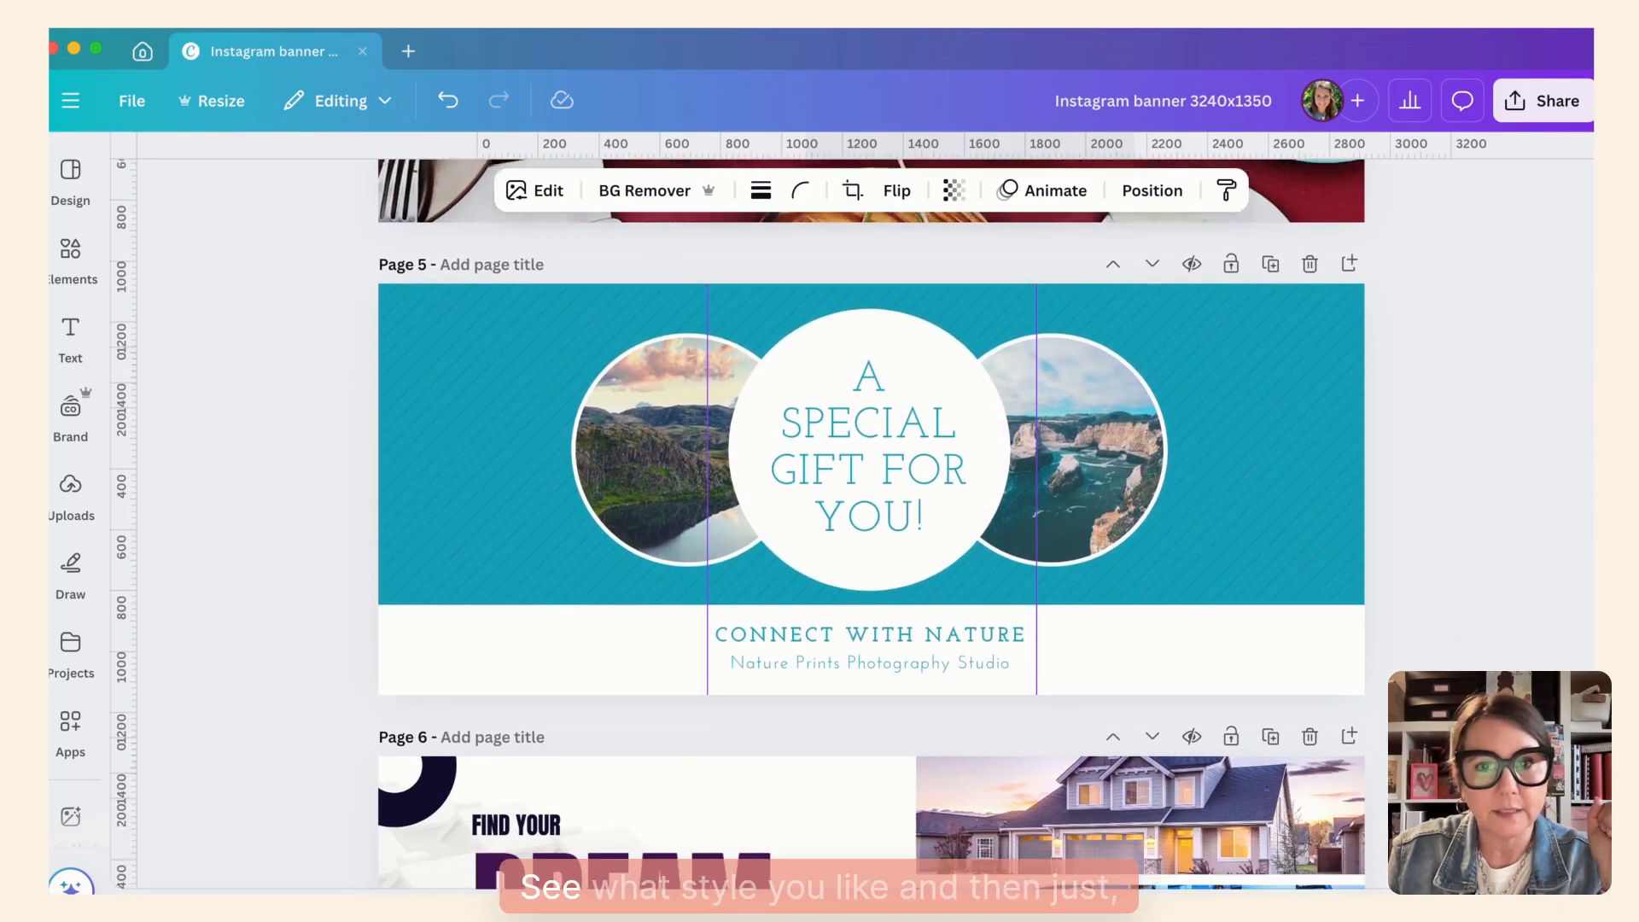
scroll(871, 529, down, 5)
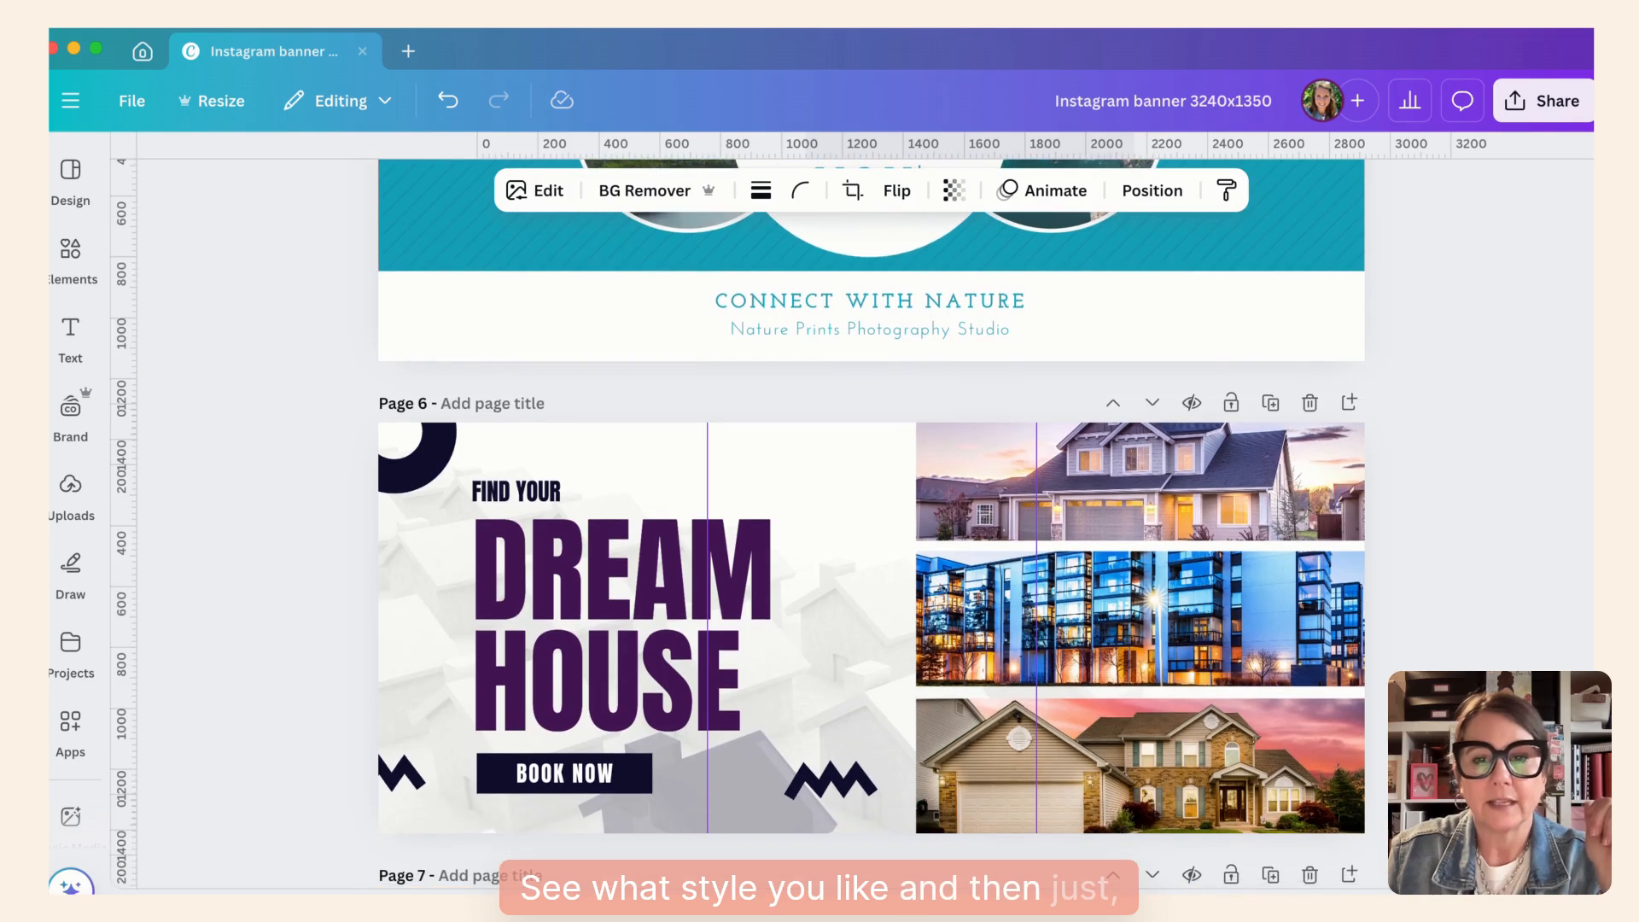
scroll(1006, 670, up, 2)
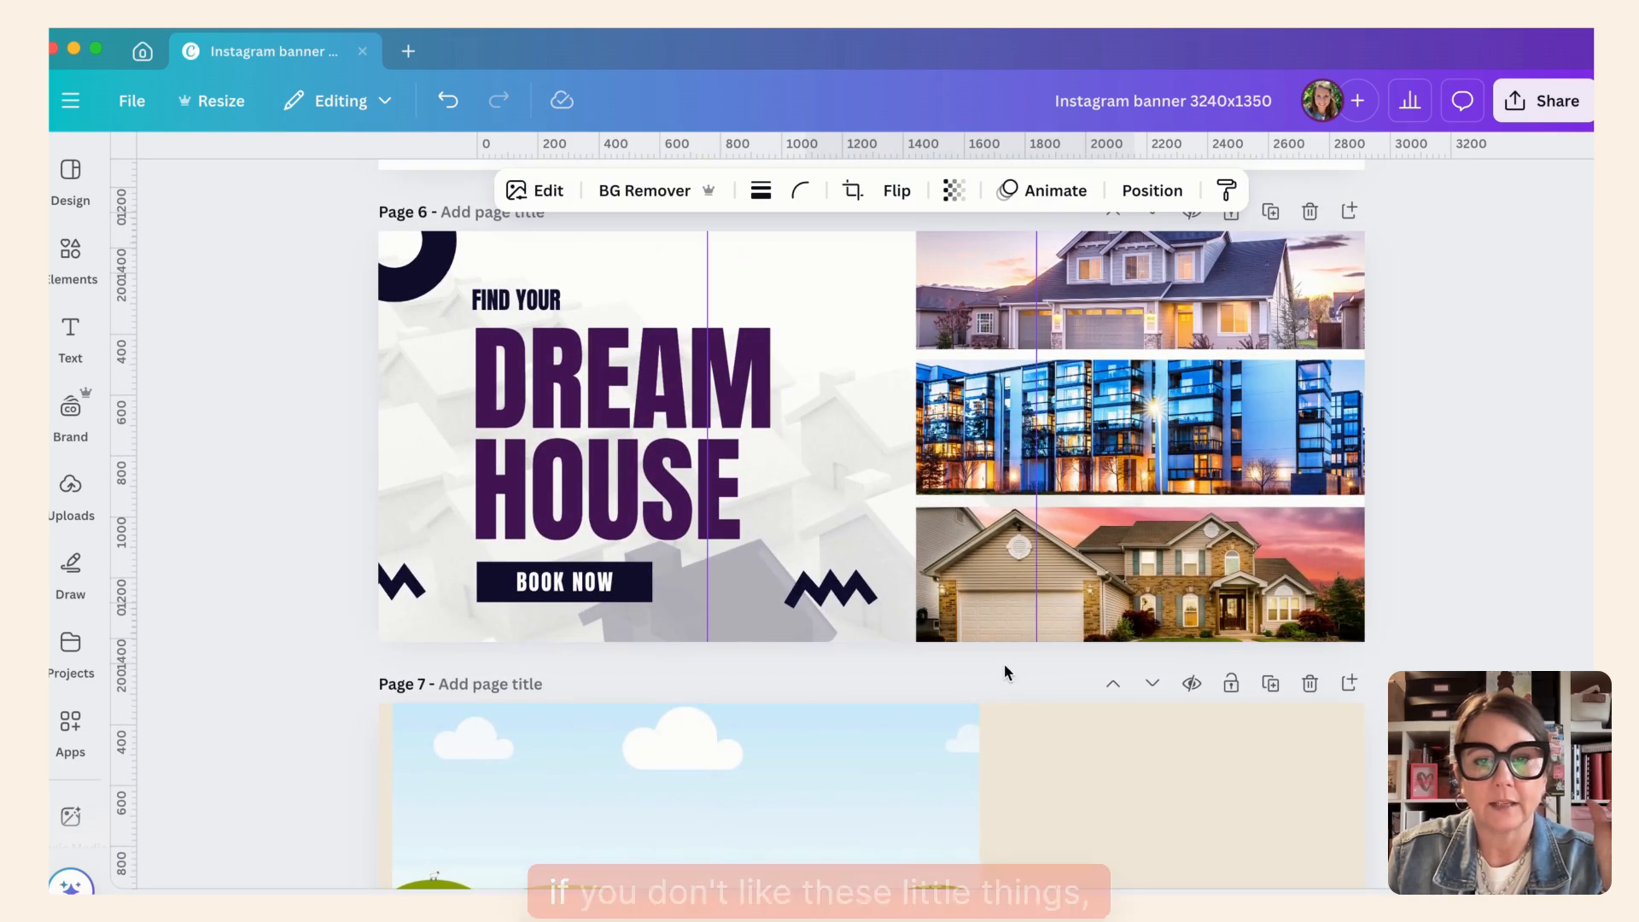
- Delete the zigzag beside the house photos and the dark ring in the upper corner of the page 6 banner
click(848, 599)
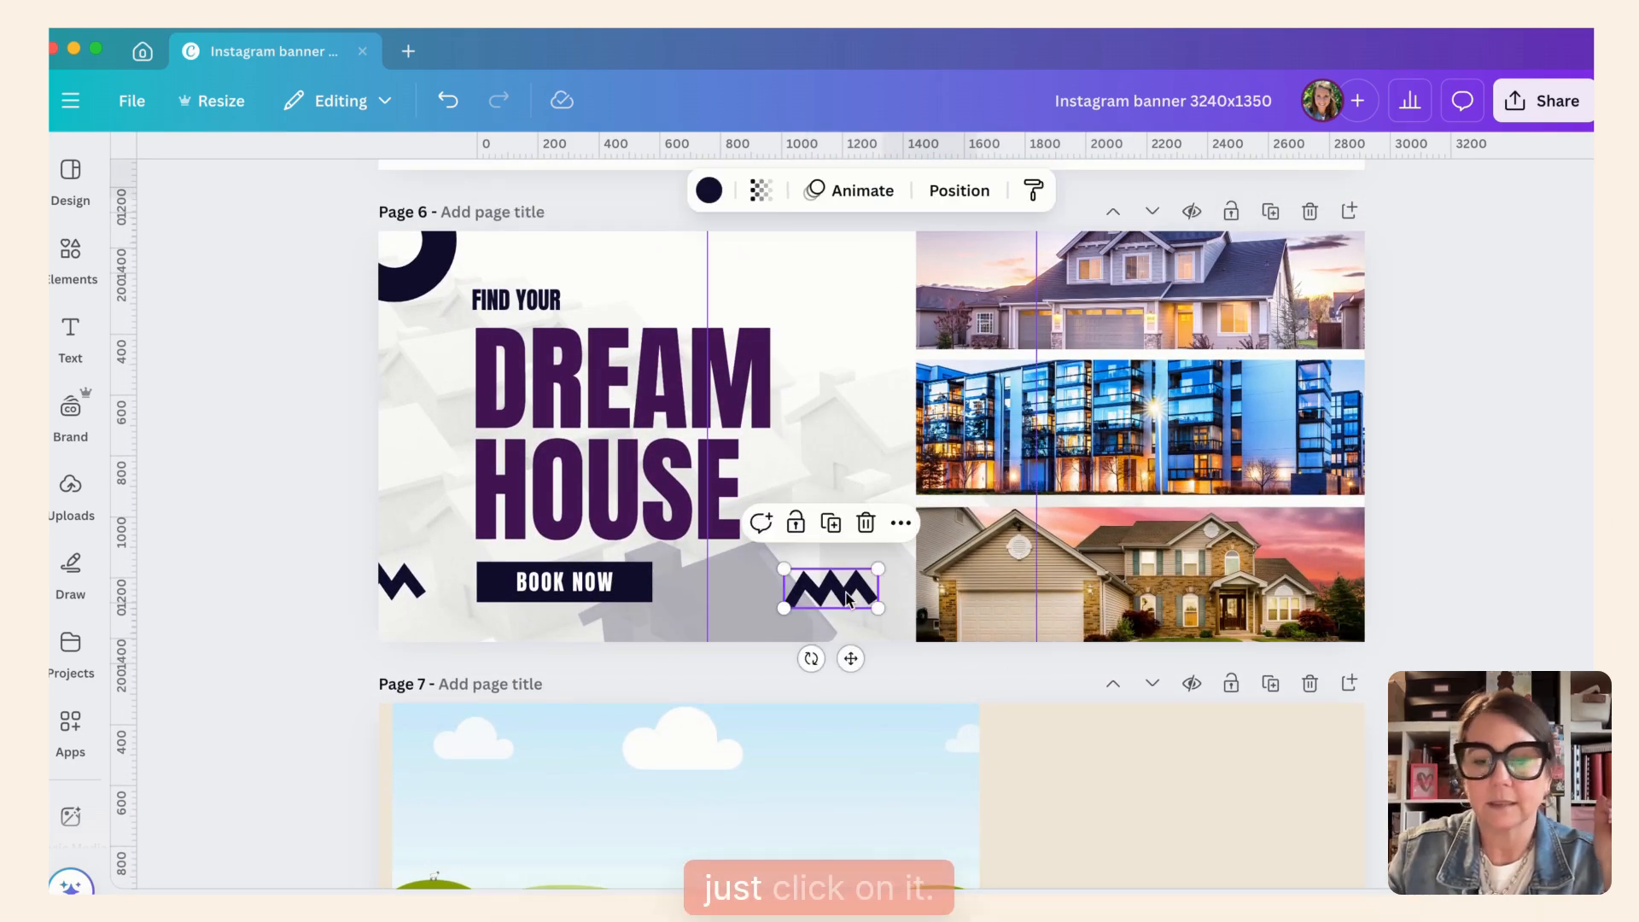
key(Delete)
click(424, 286)
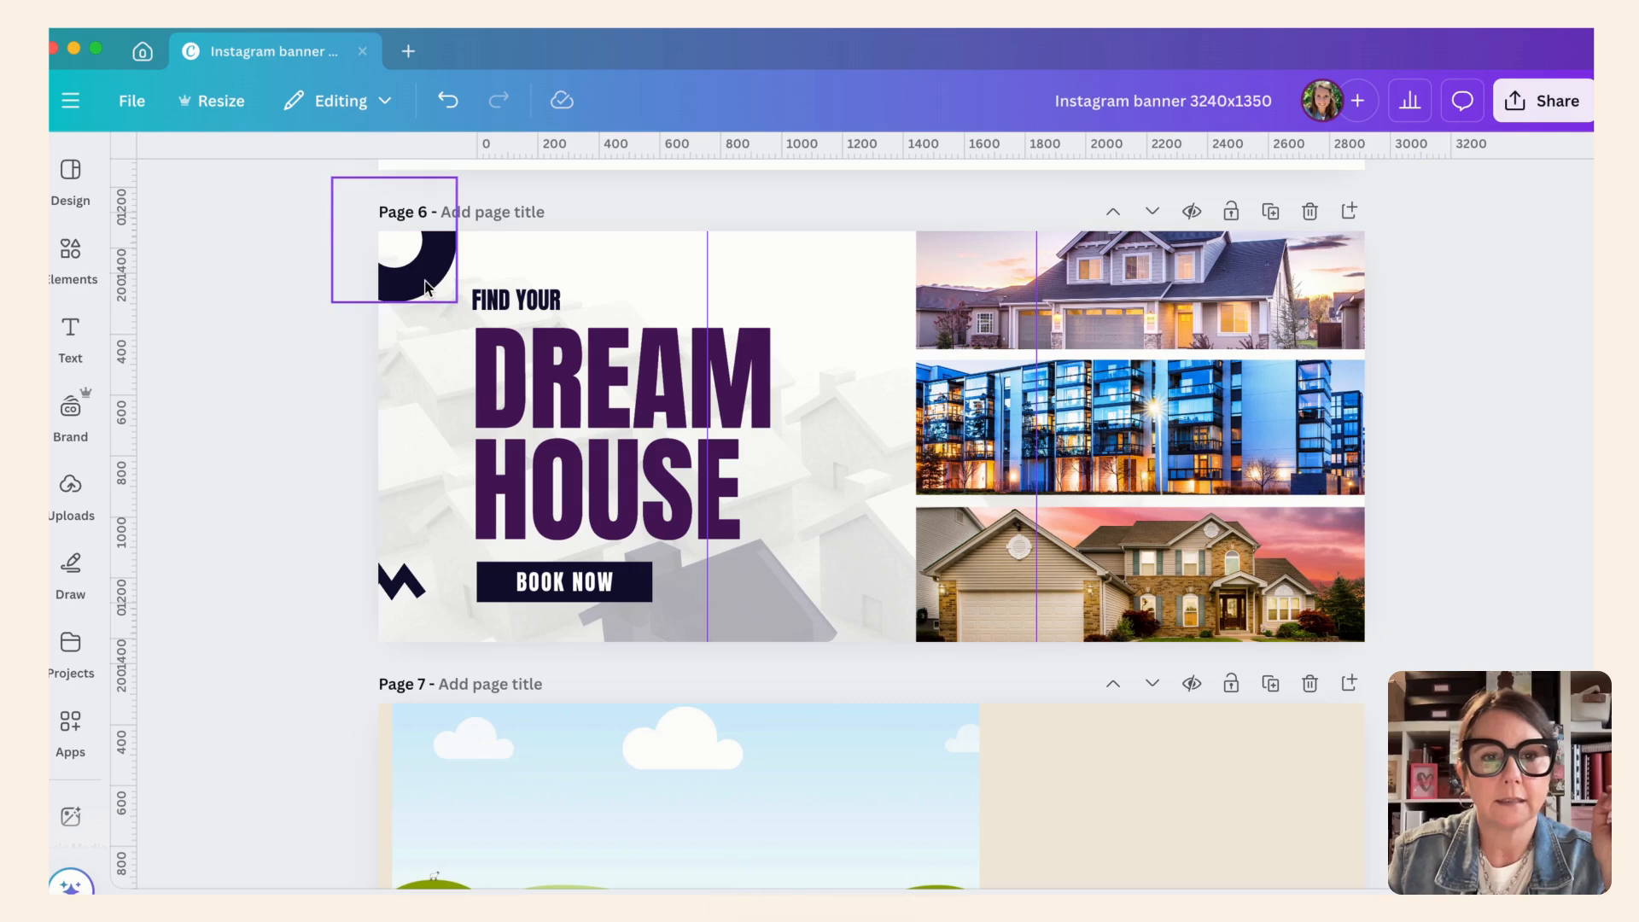
key(Delete)
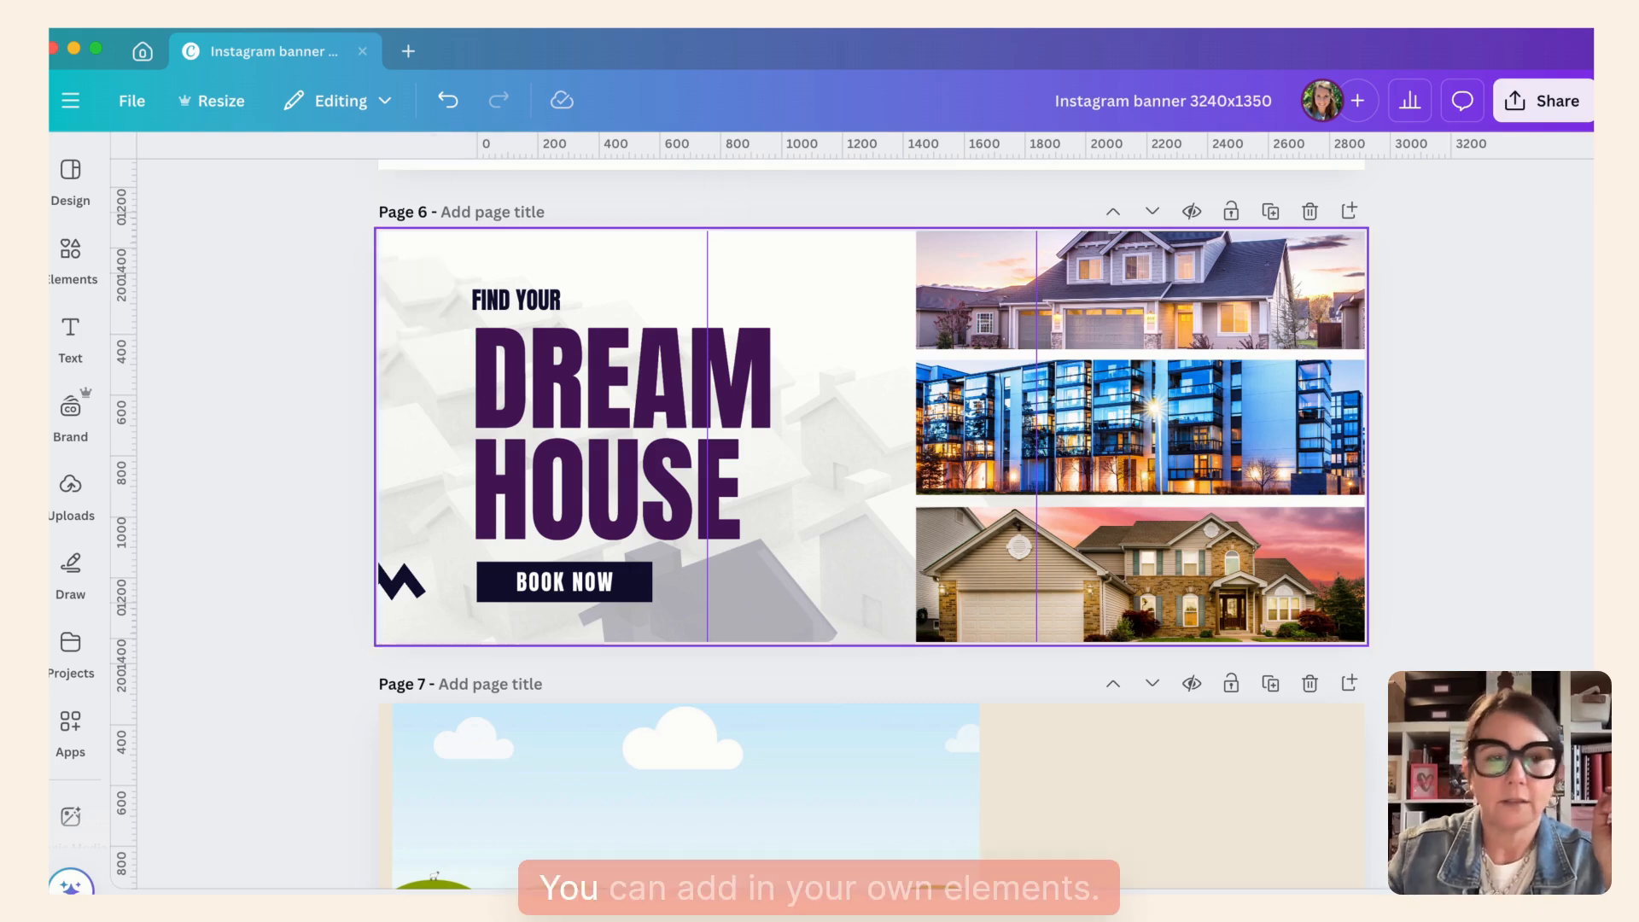
- Search the elements for Arrow and add the pink wavy arrow from the photo results to page 6
click(68, 250)
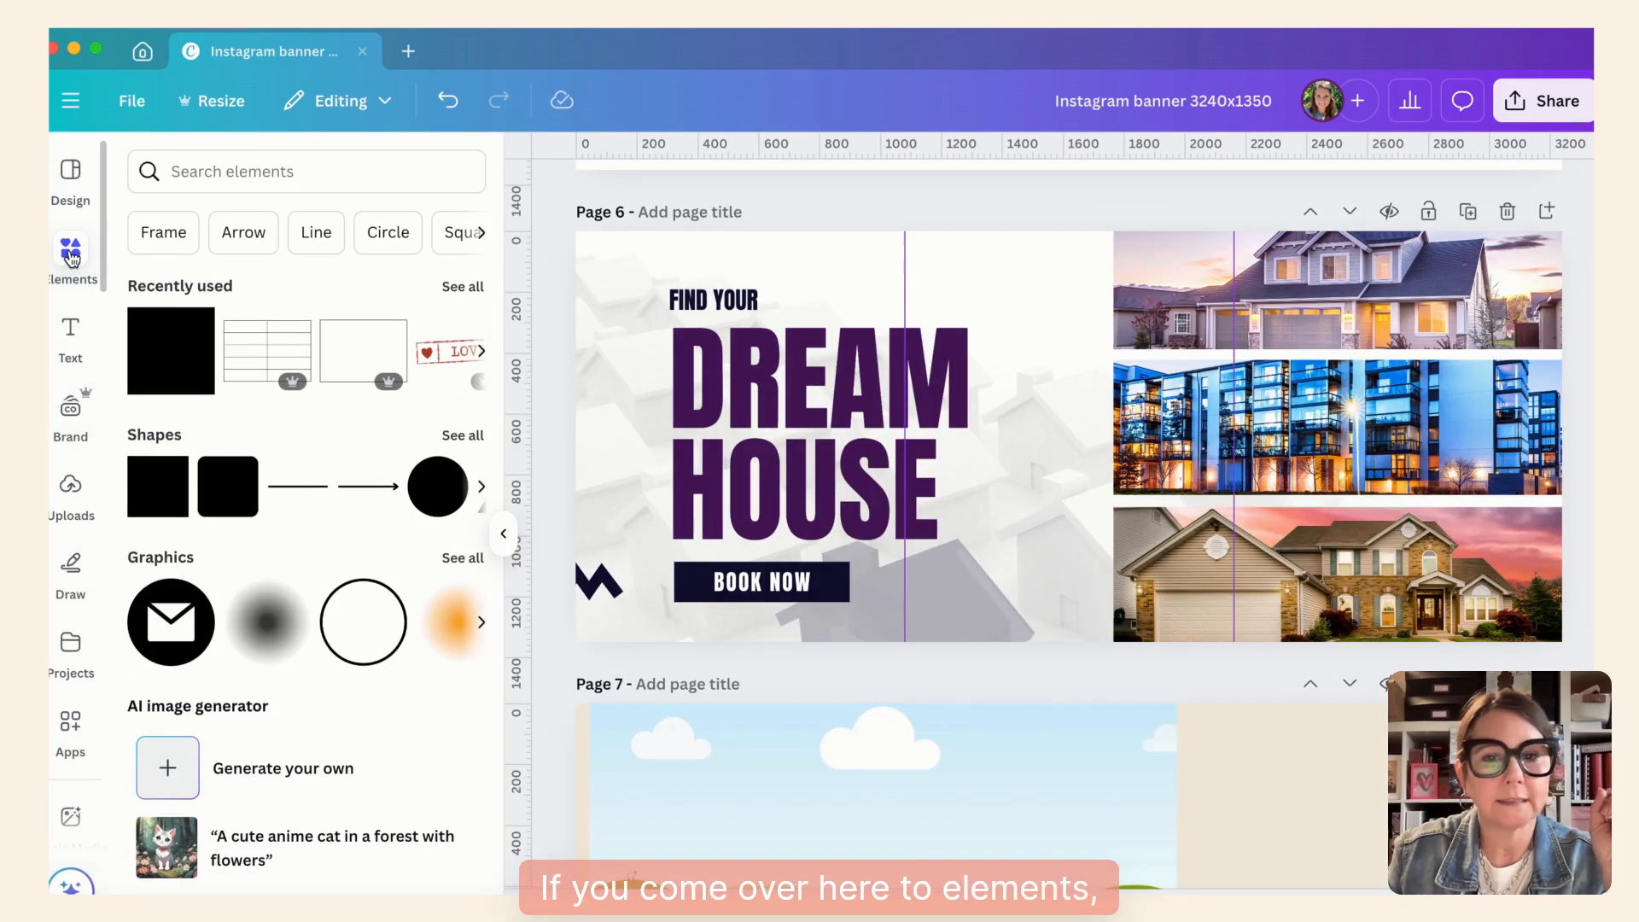
click(71, 256)
click(72, 256)
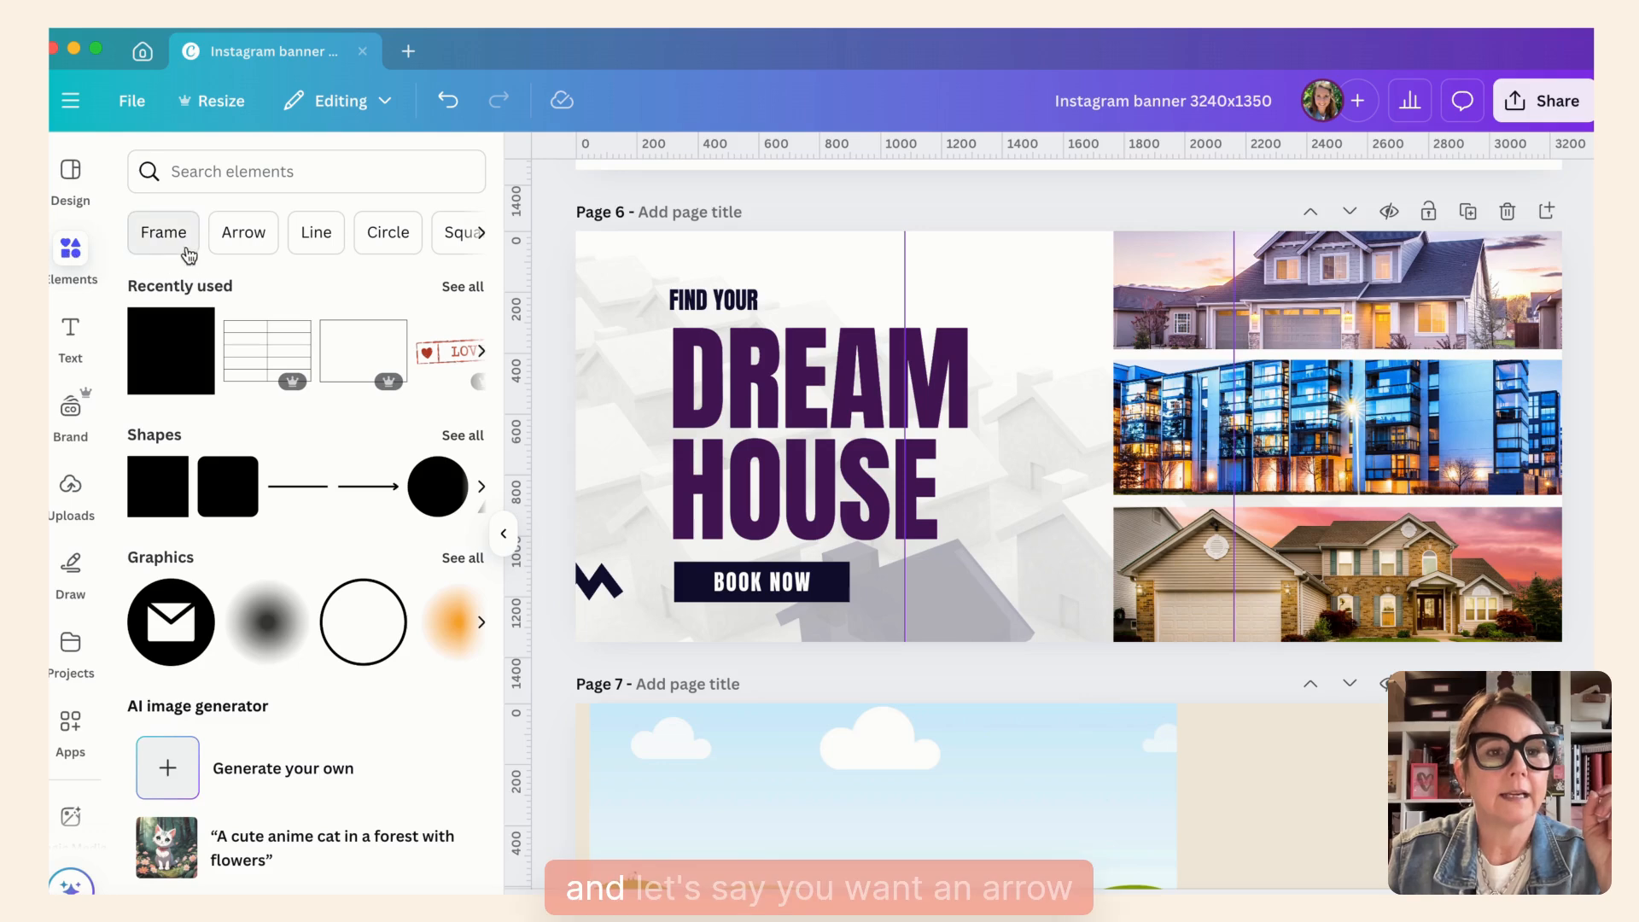
click(252, 240)
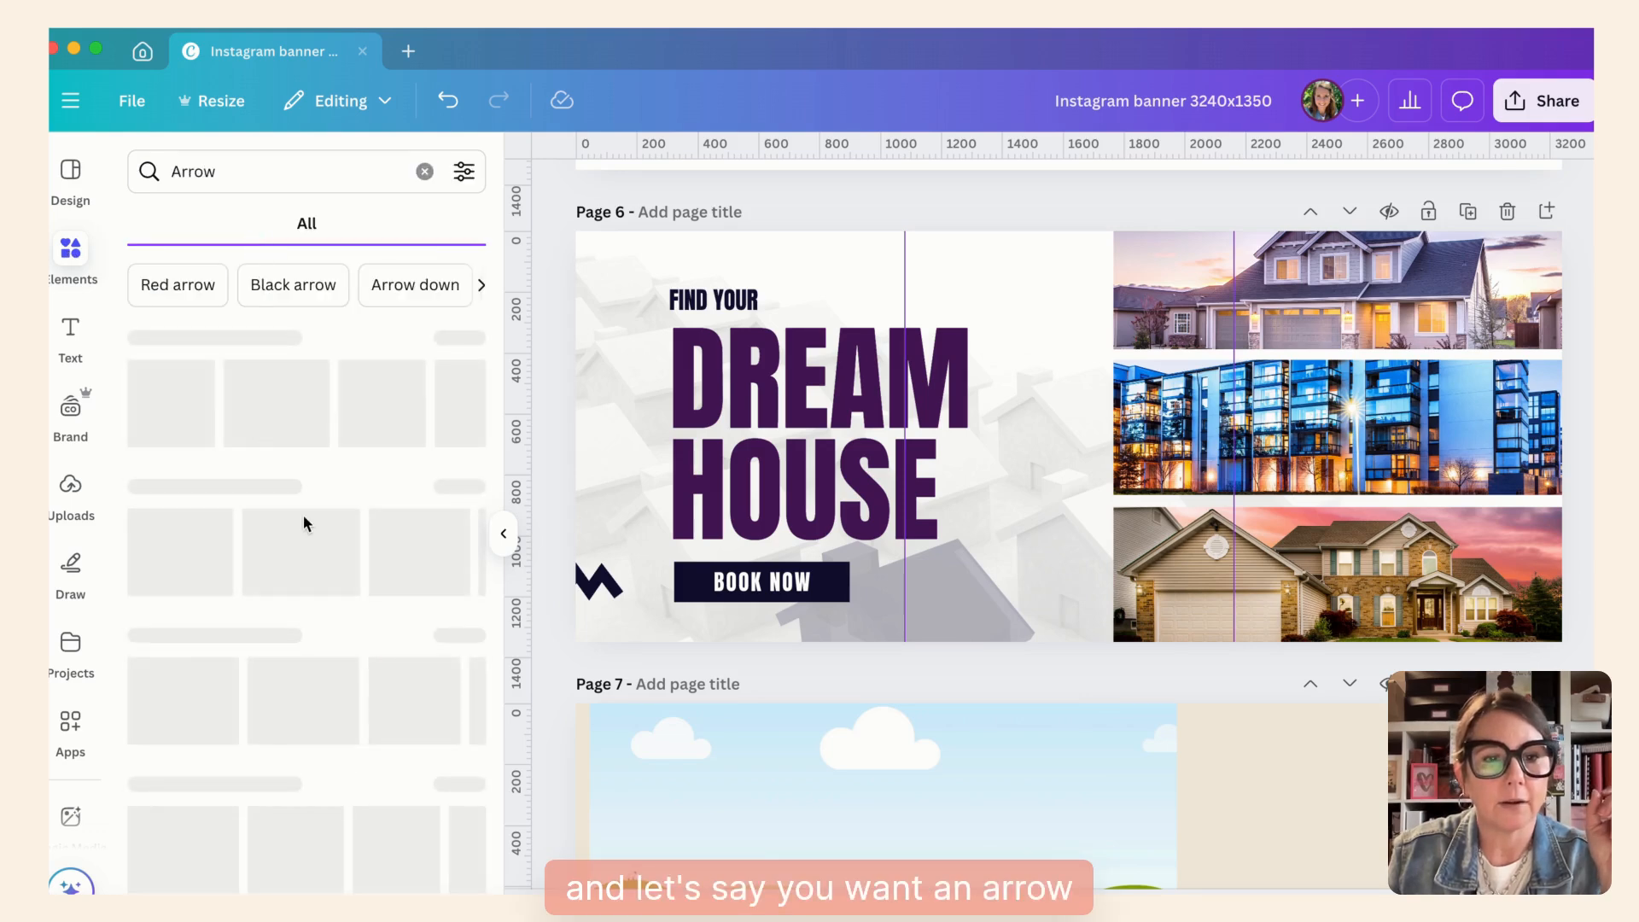
click(308, 692)
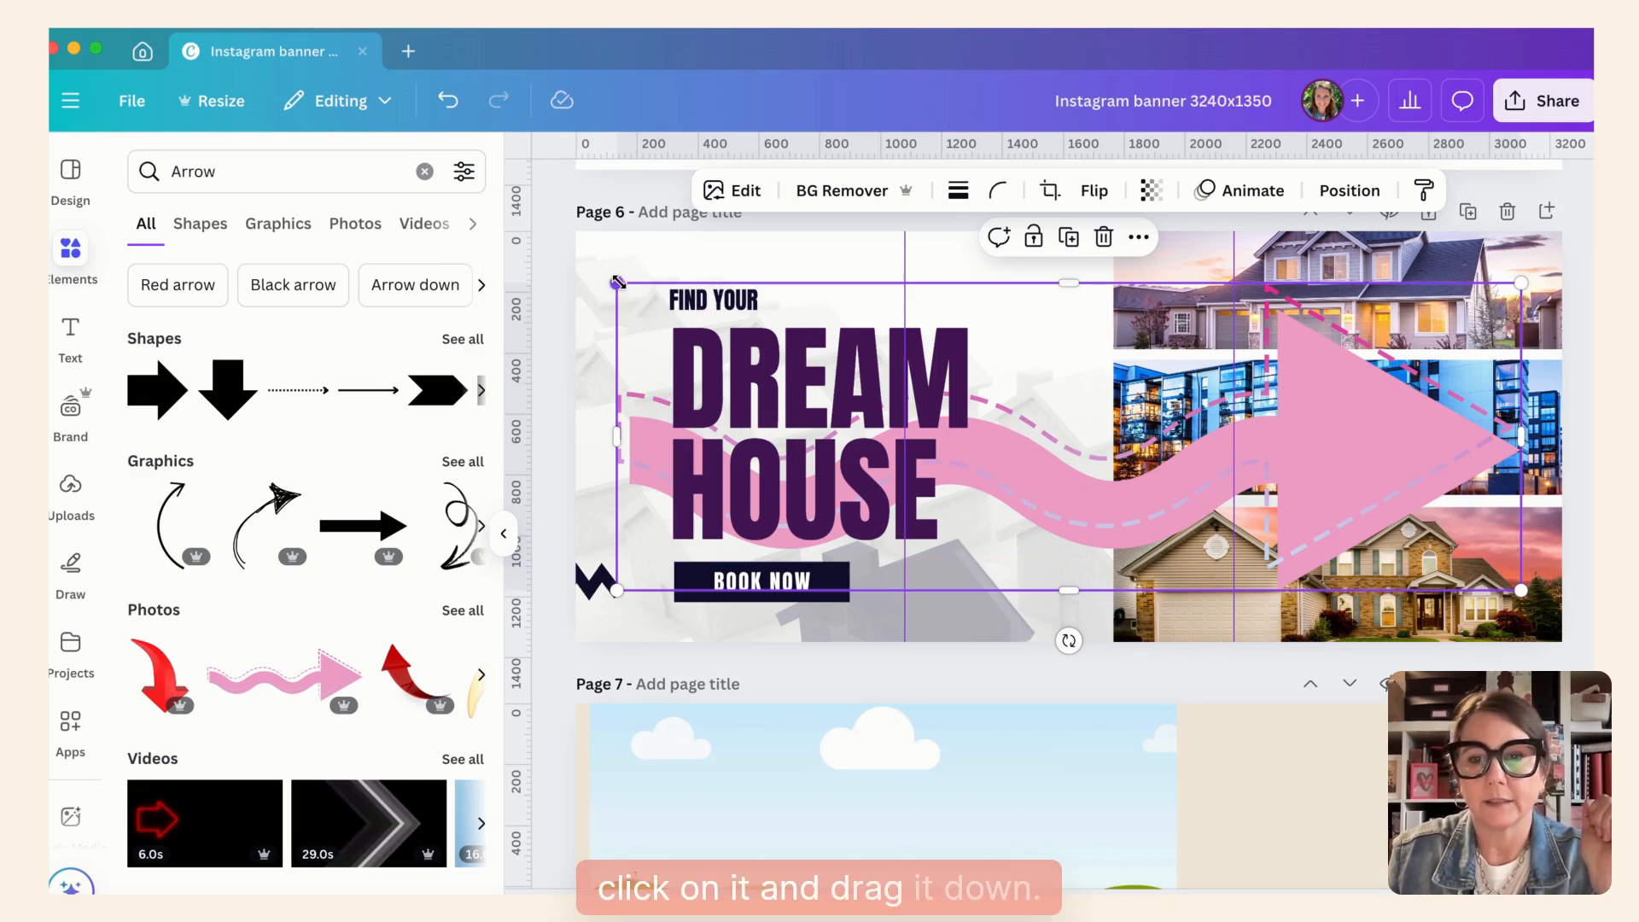
- Shrink the pink arrow to about half the banner's width and move it over the HOUSE and BOOK NOW text
drag(616, 283, 1041, 427)
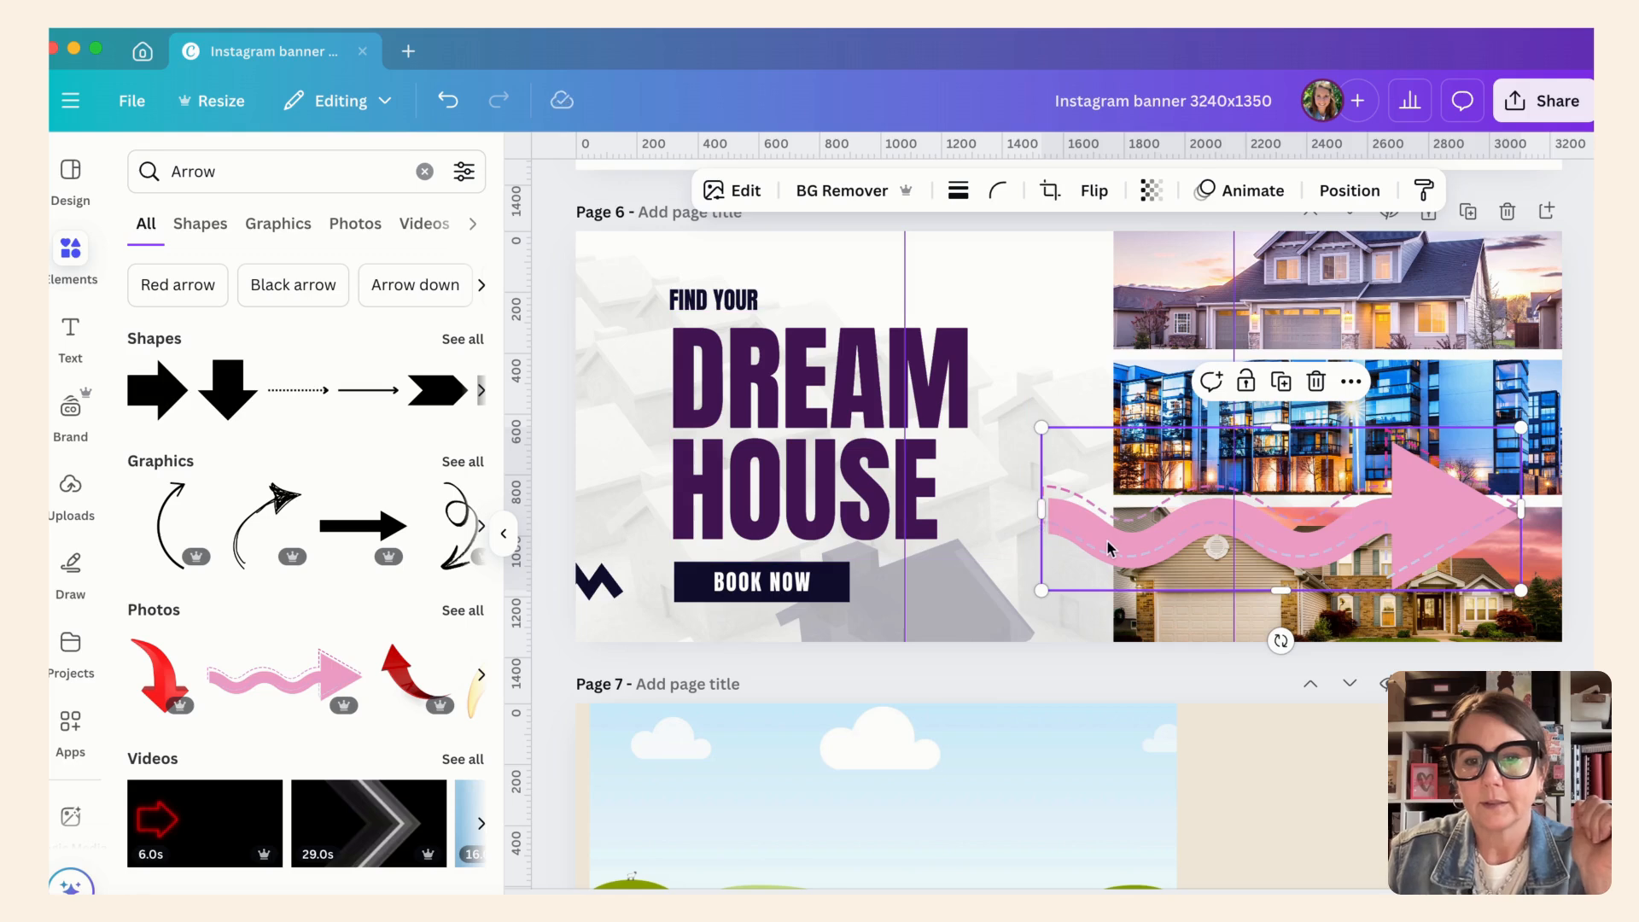
drag(1108, 547, 708, 583)
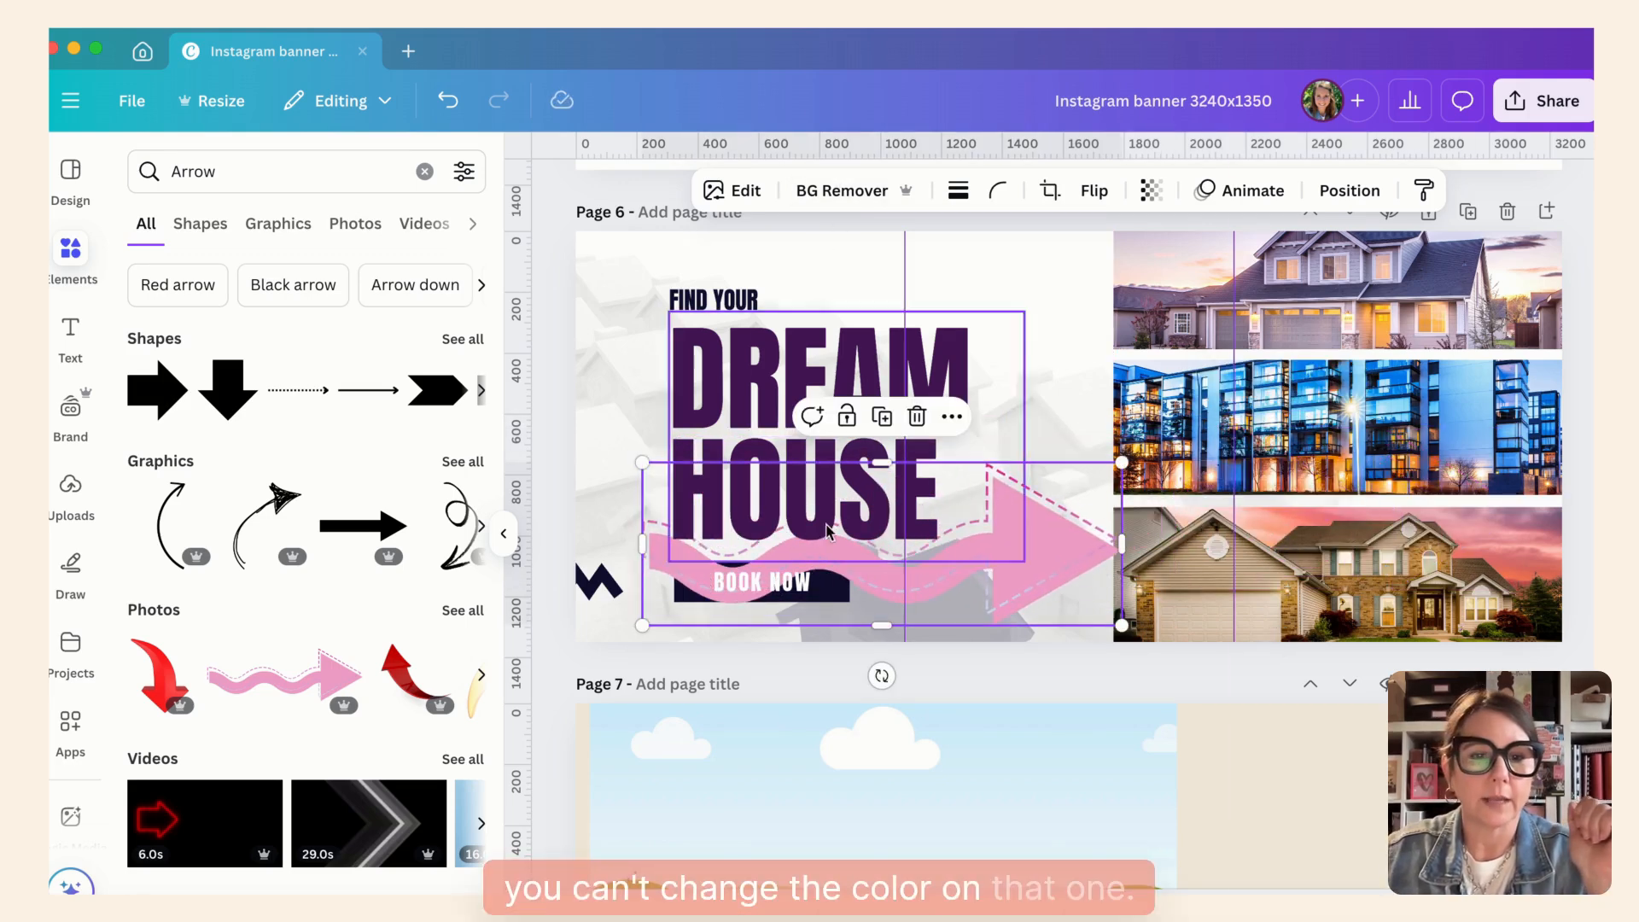
scroll(1095, 655, up, 3)
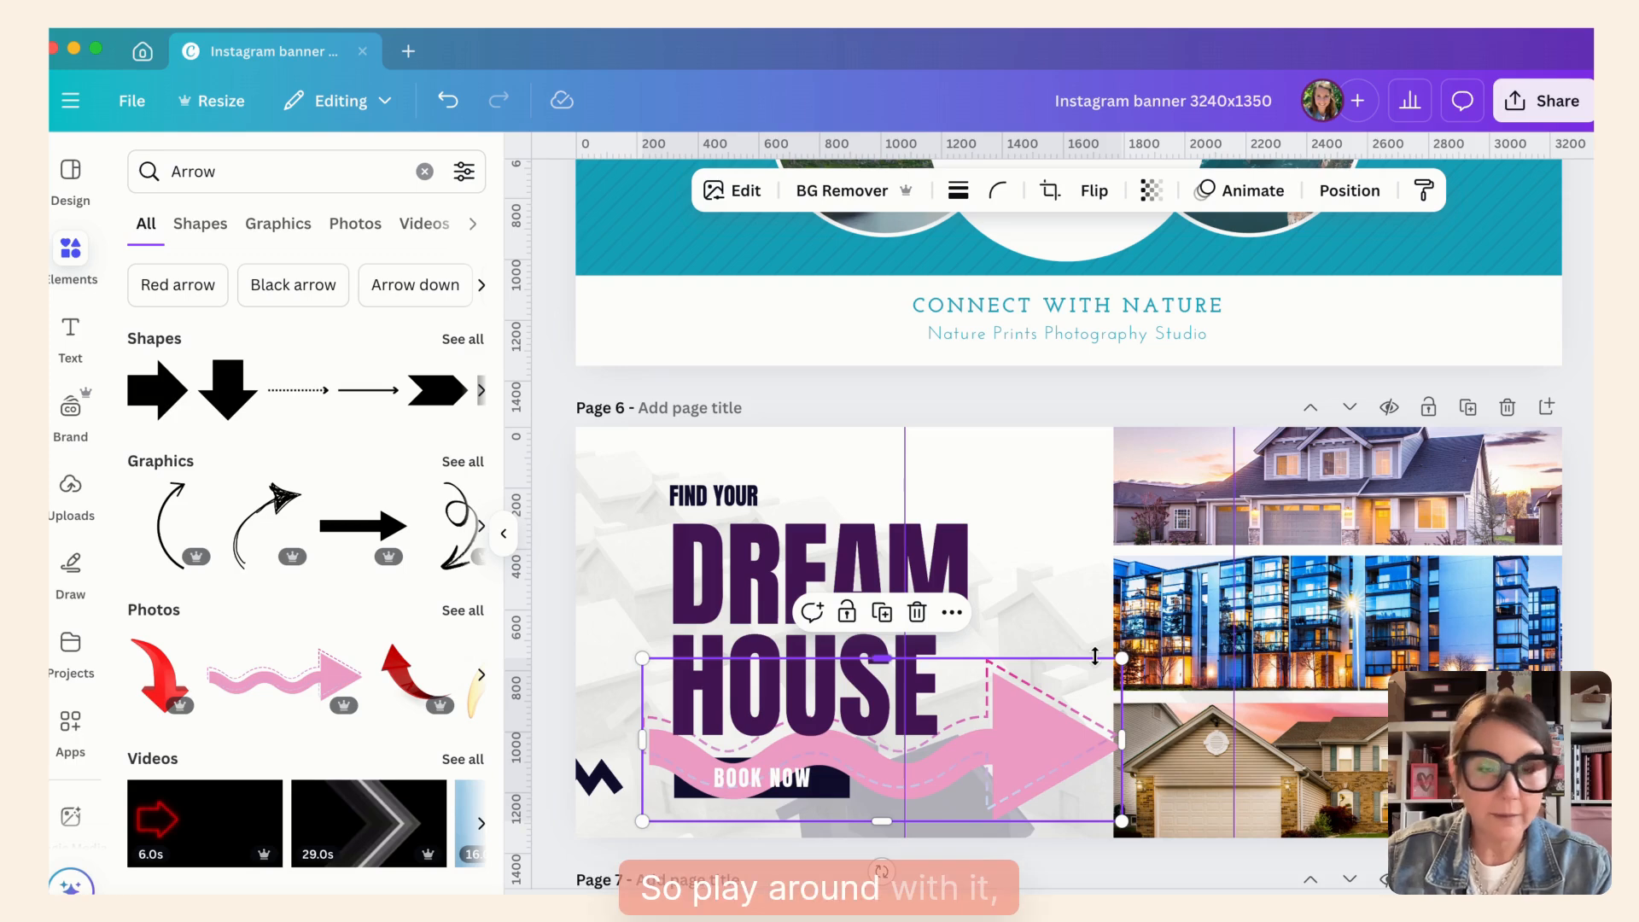